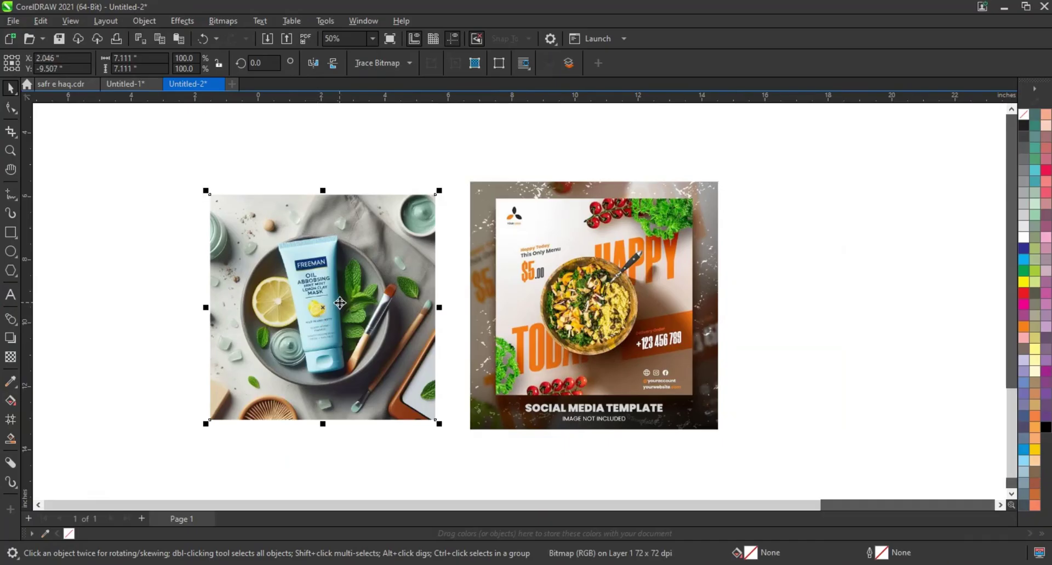
Move the clay mask photo left, away from the food template, and zoom to frame both images
key("shift+F2")
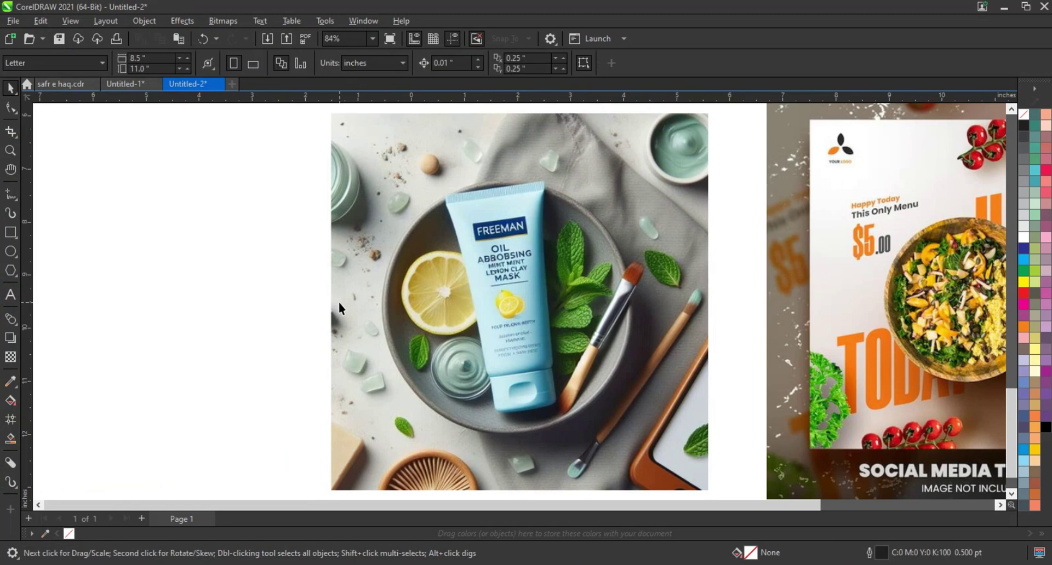
scroll(338, 302, "down", 2)
scroll(339, 303, "down", 1)
left_click_drag(413, 292, 154, 283)
left_click(413, 298)
key("z")
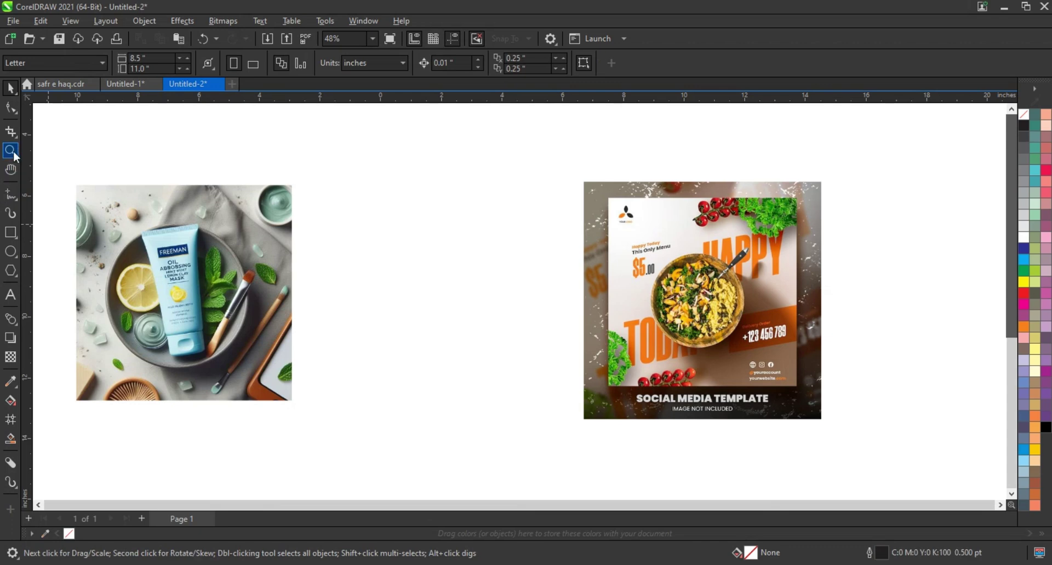
left_click_drag(93, 160, 850, 427)
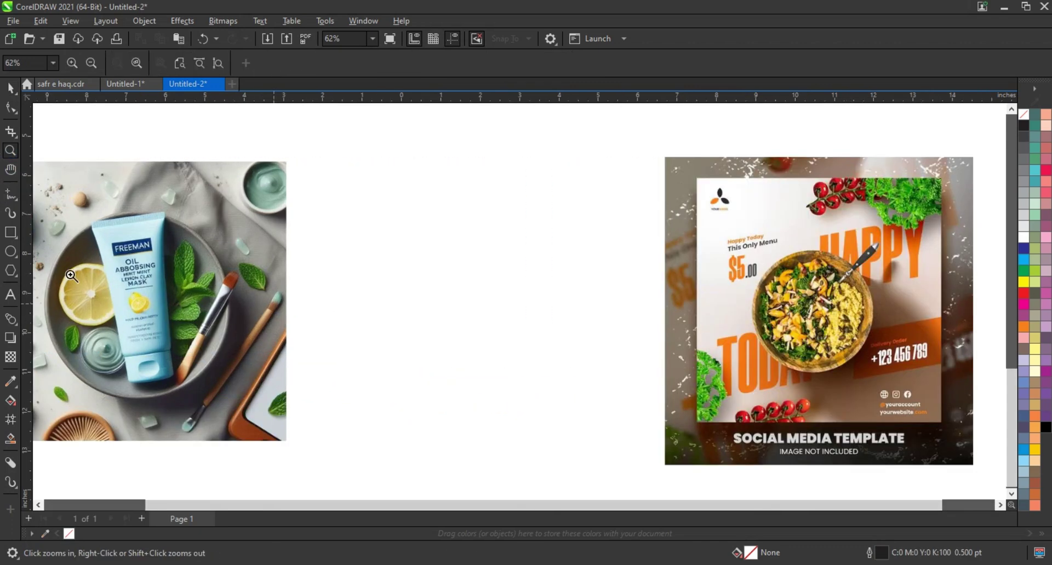
Draw a large square in the empty space between the two images
key("F6")
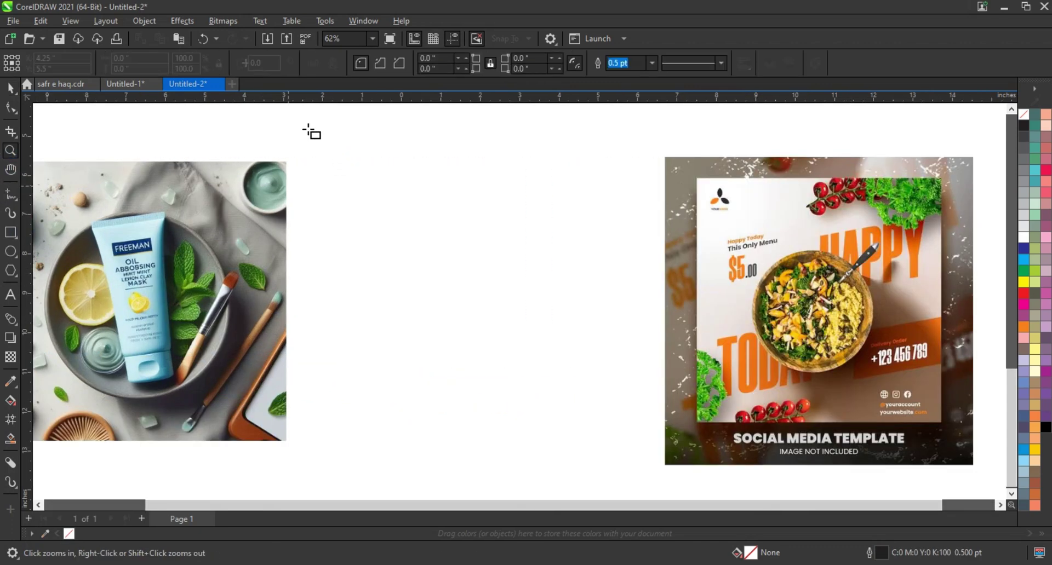
left_click_drag(308, 129, 551, 471)
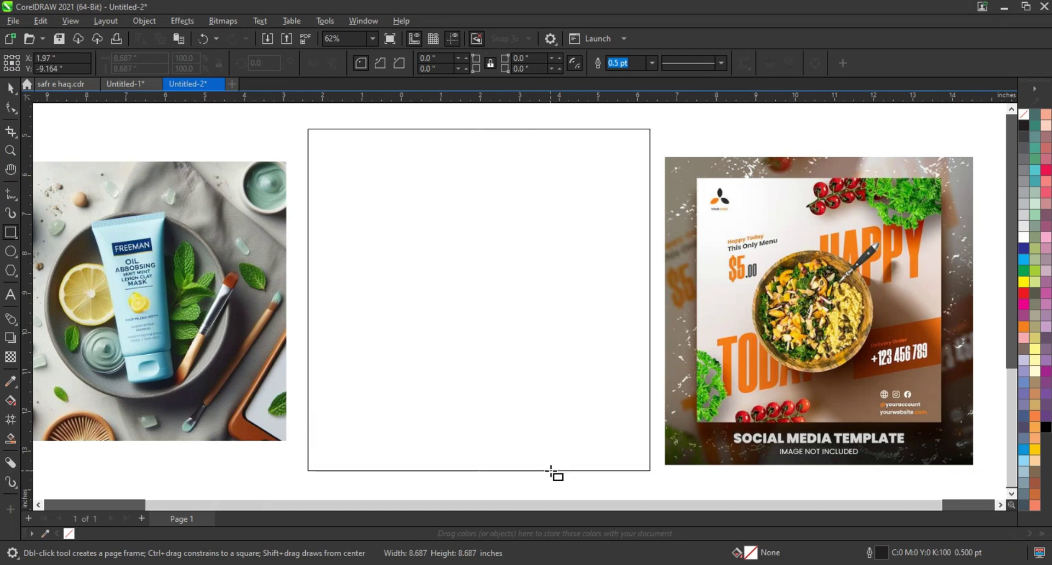
left_click_drag(551, 470, 551, 471)
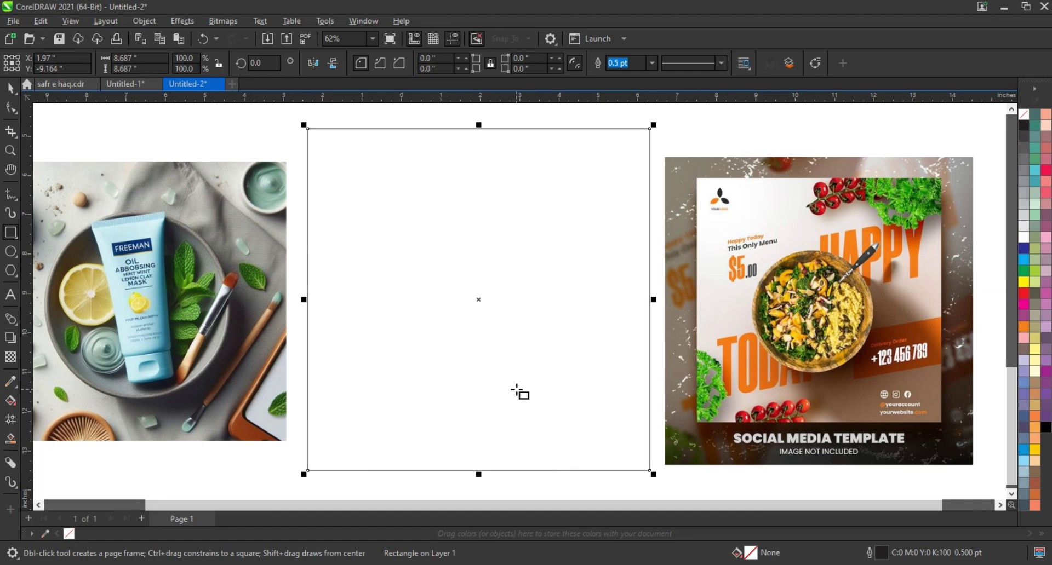
Fill the square with the blue sampled from the mask tube, then reselect it
left_click(10, 382)
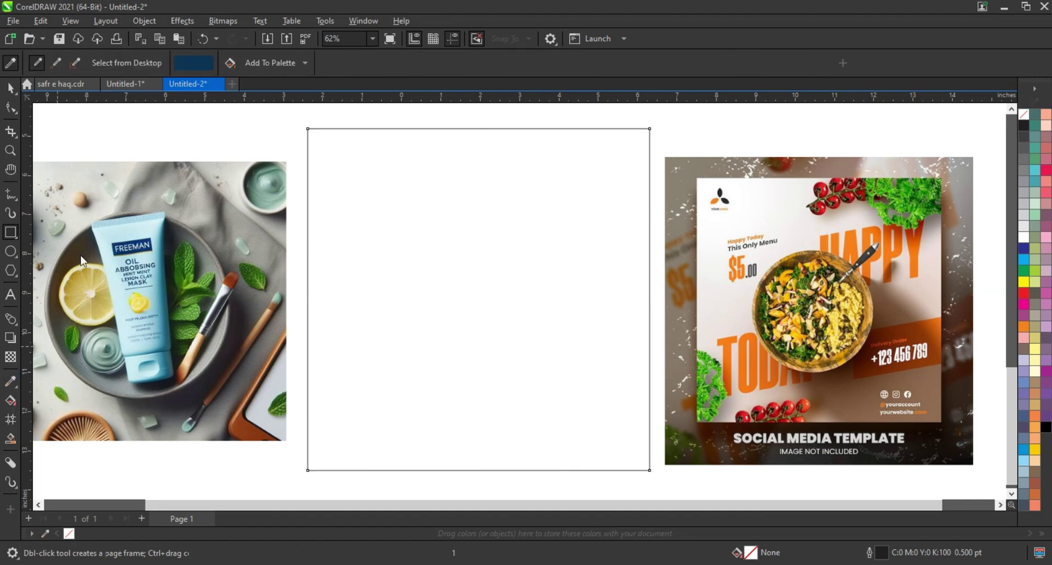
left_click(100, 224)
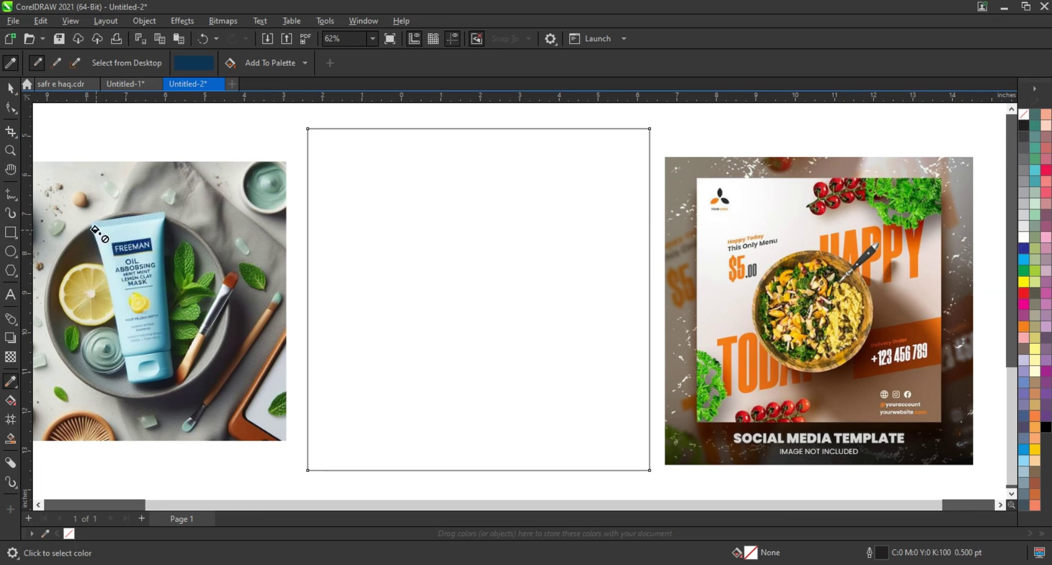
left_click(324, 241)
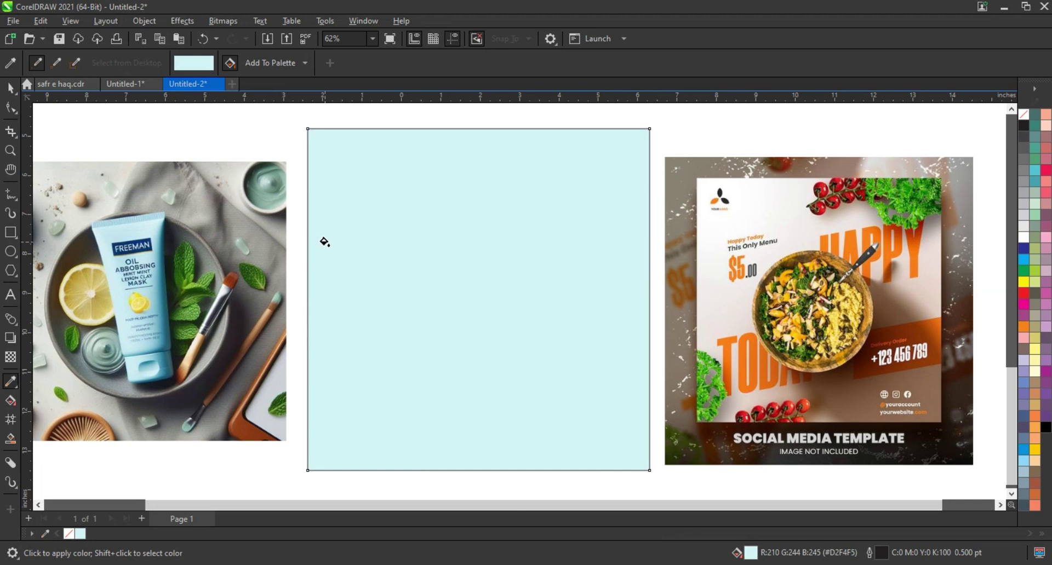
key("space")
key("space")
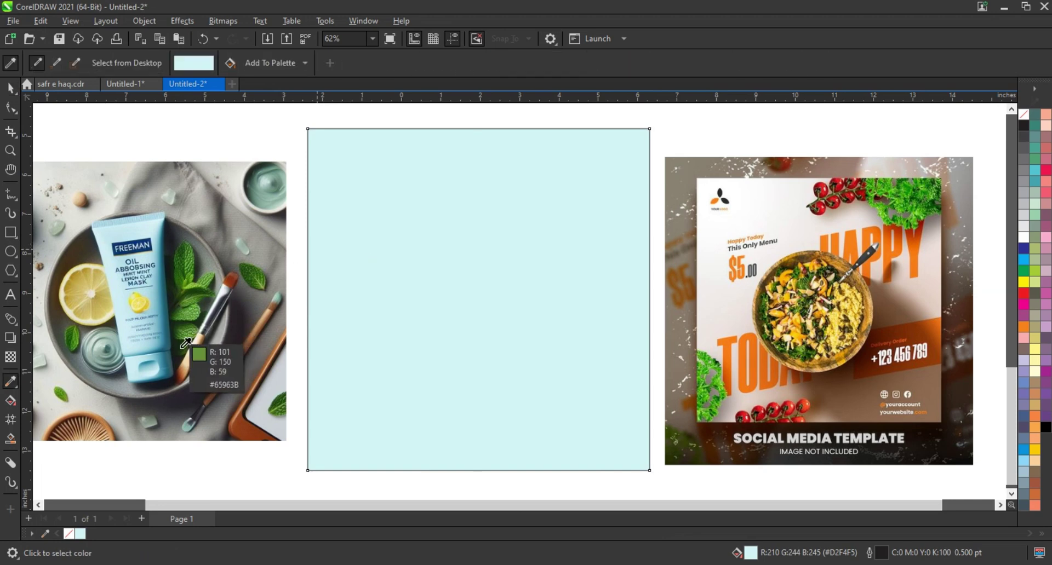
left_click(164, 353)
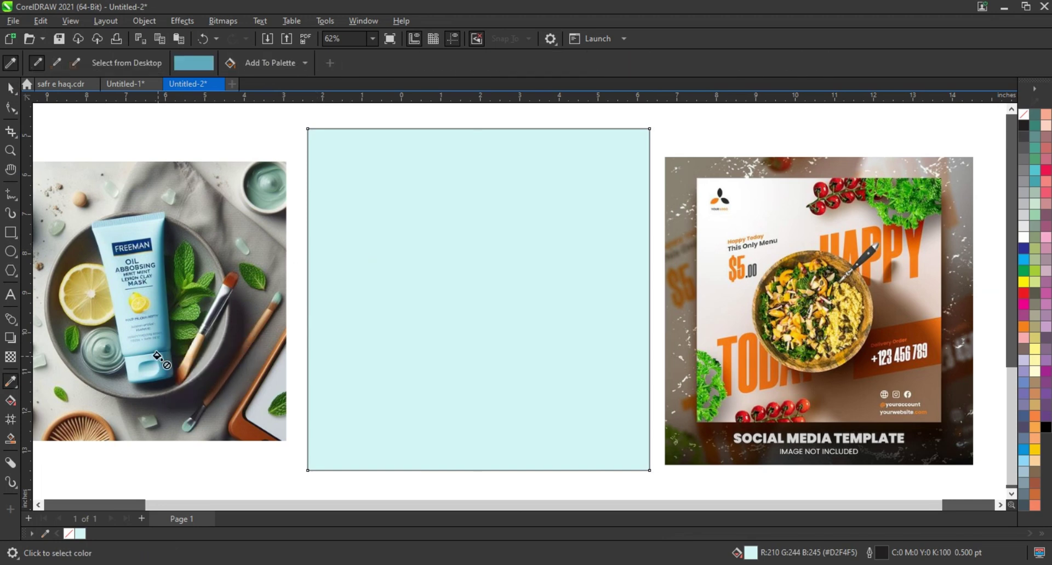
left_click(442, 382)
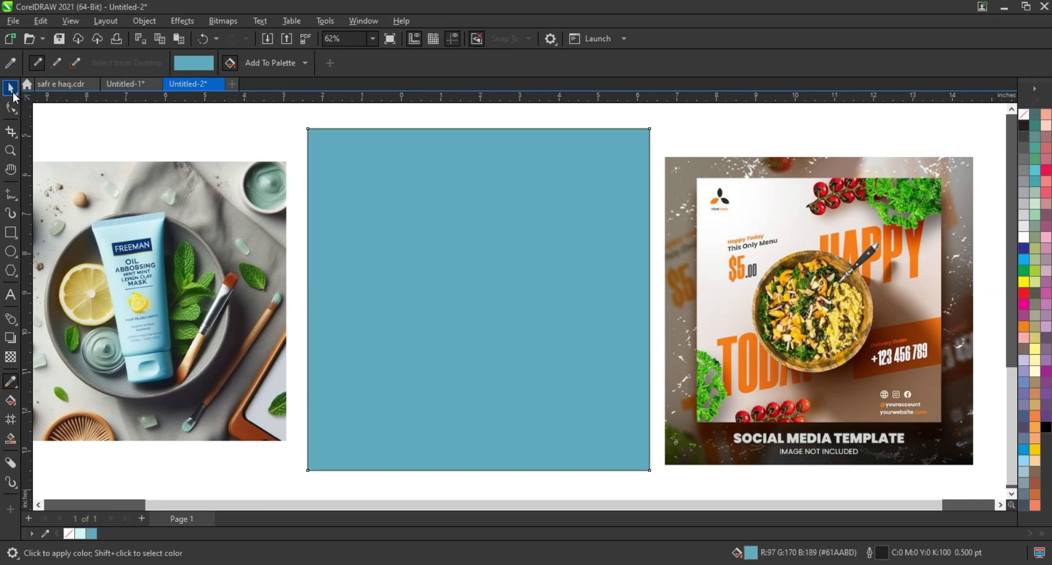
left_click(10, 89)
left_click(167, 115)
left_click(397, 252)
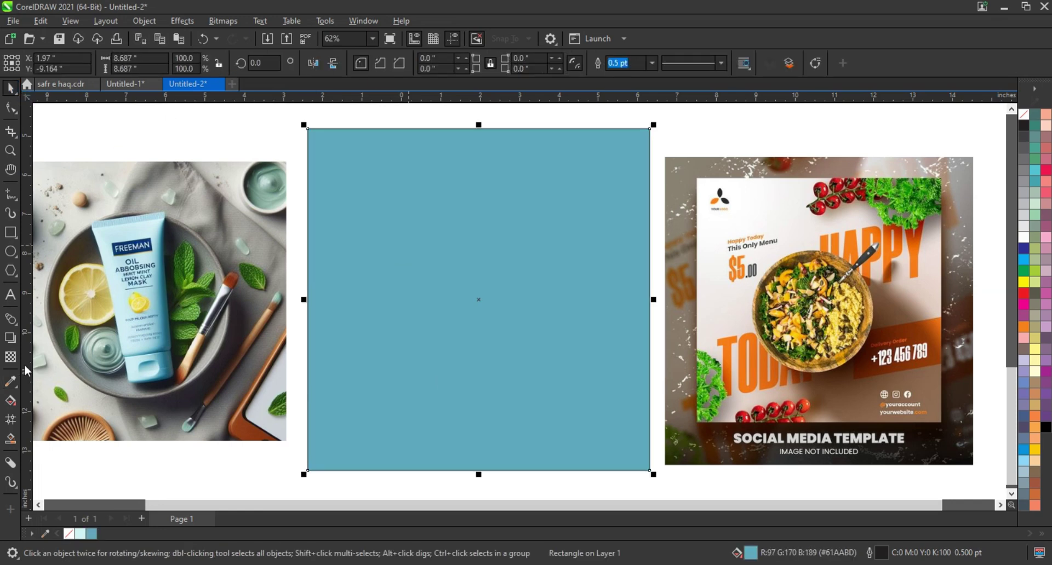
Give the square a diagonal fountain fill running from light cyan to blue at its bottom edge
key("g")
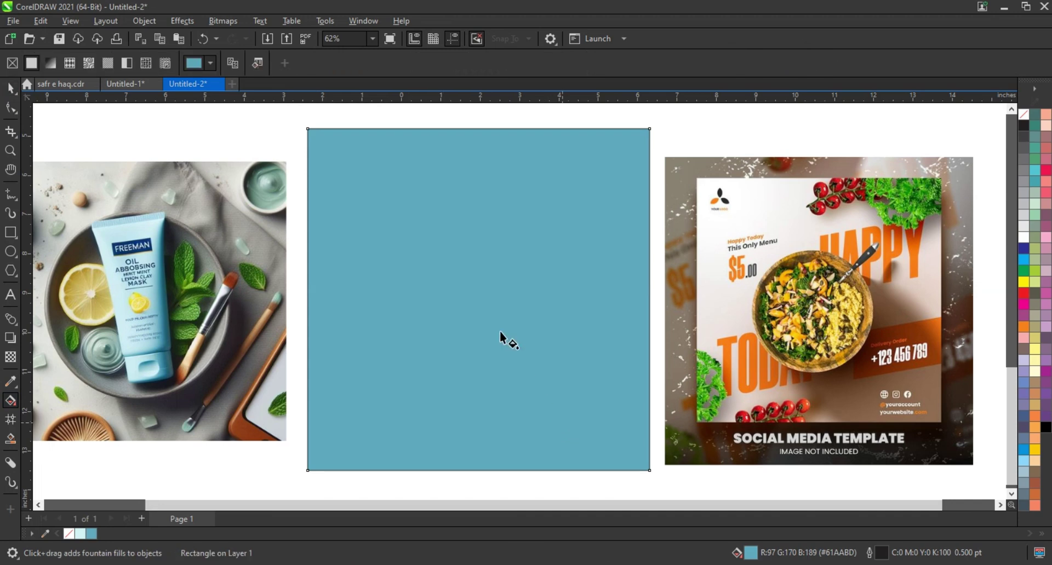
left_click_drag(415, 218, 562, 422)
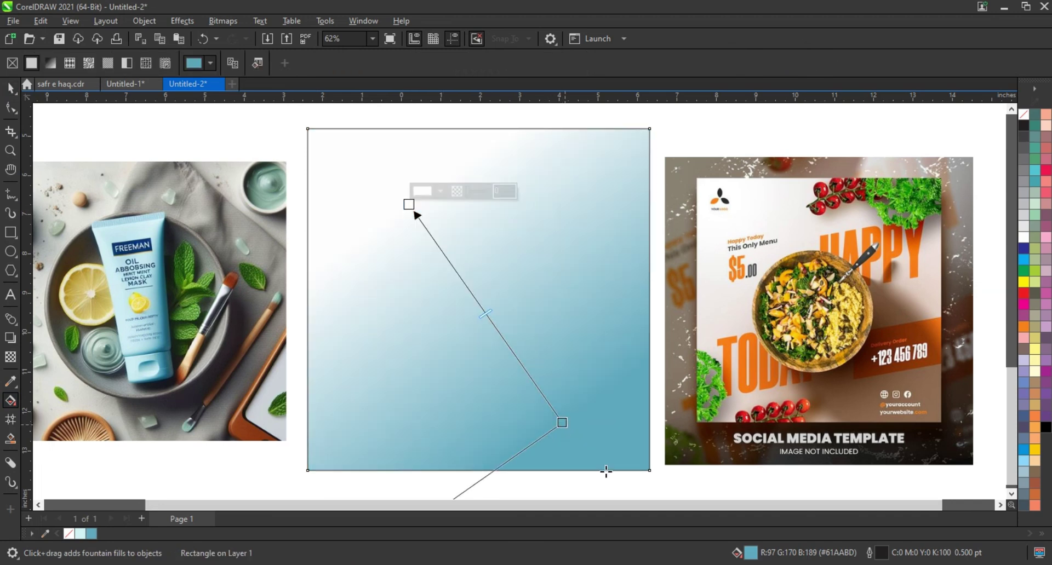
left_click_drag(562, 423, 607, 474)
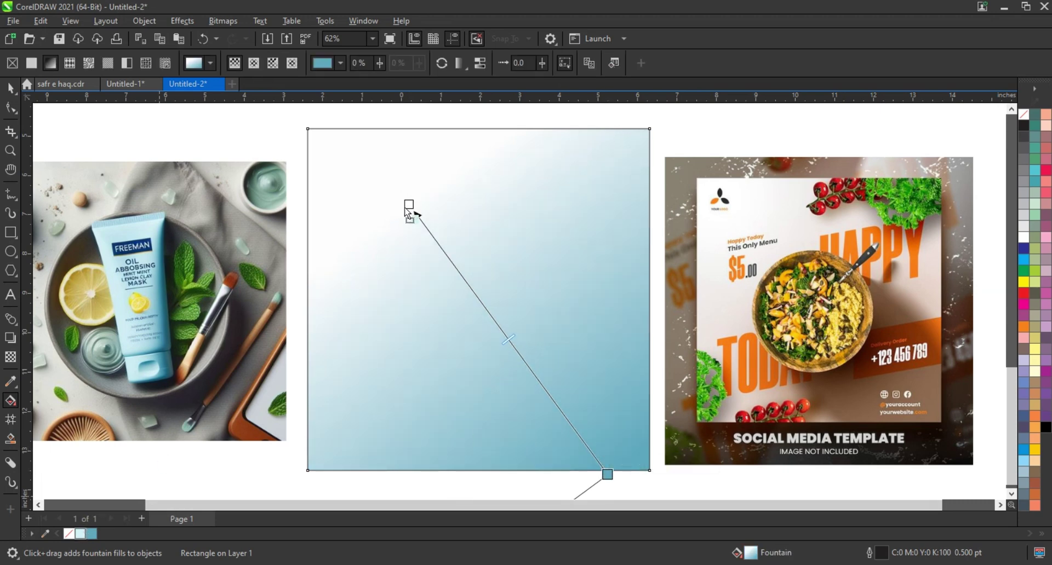
left_click_drag(409, 207, 408, 206)
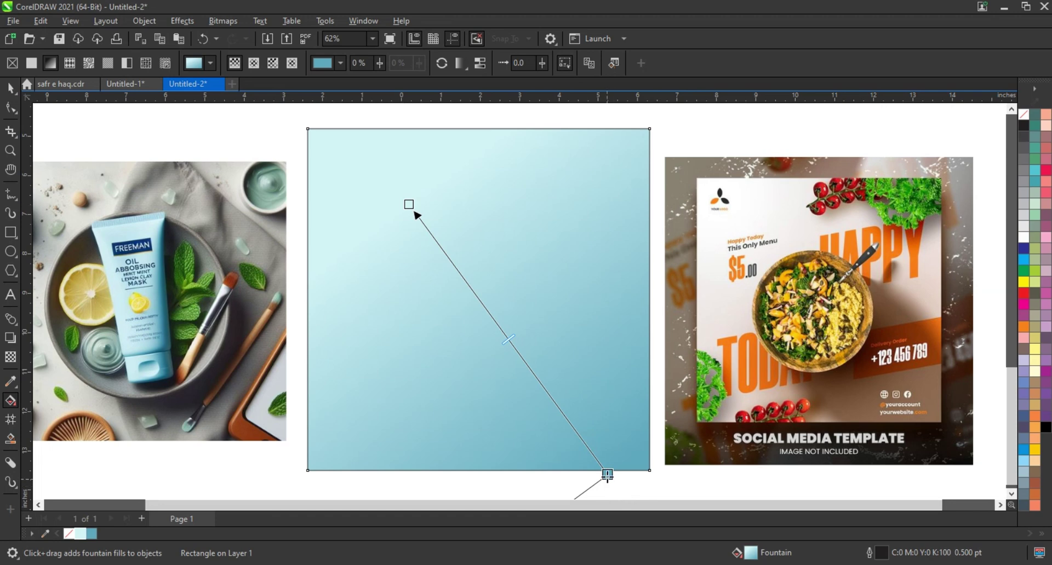
left_click_drag(607, 474, 612, 482)
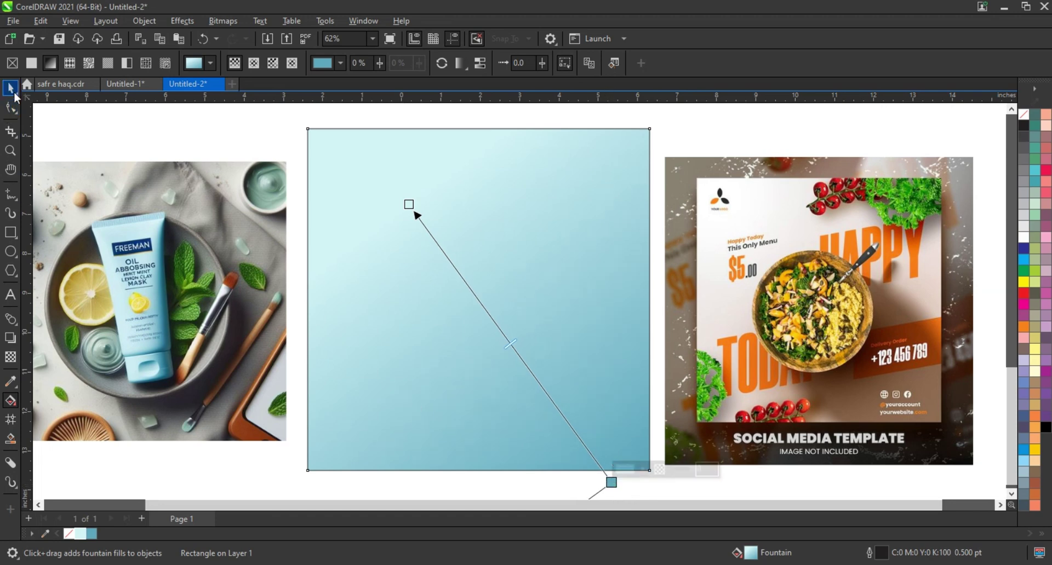
Remove the square's outline
left_click(14, 92)
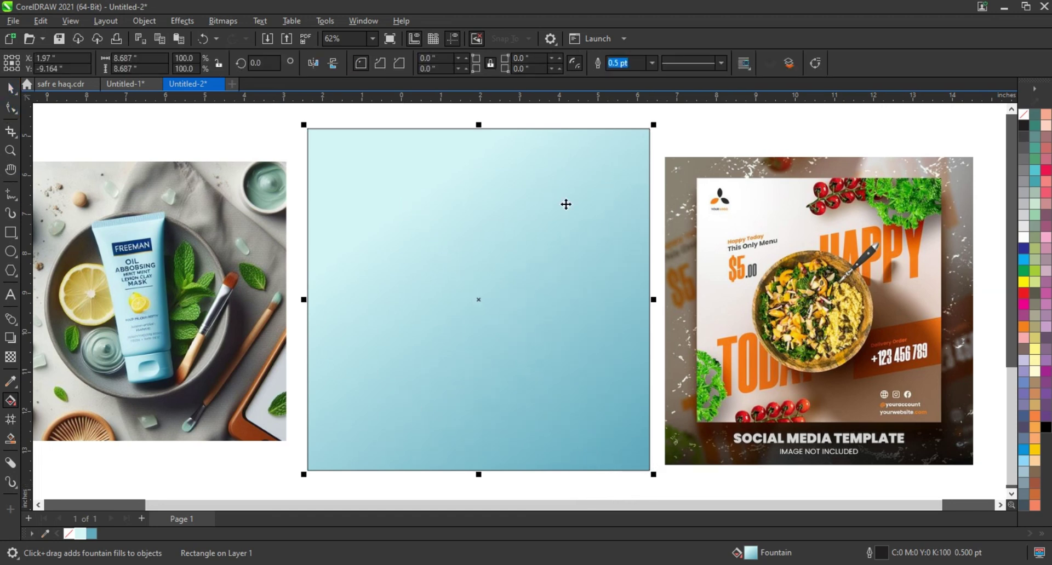
right_click(1028, 119)
left_click(1012, 117)
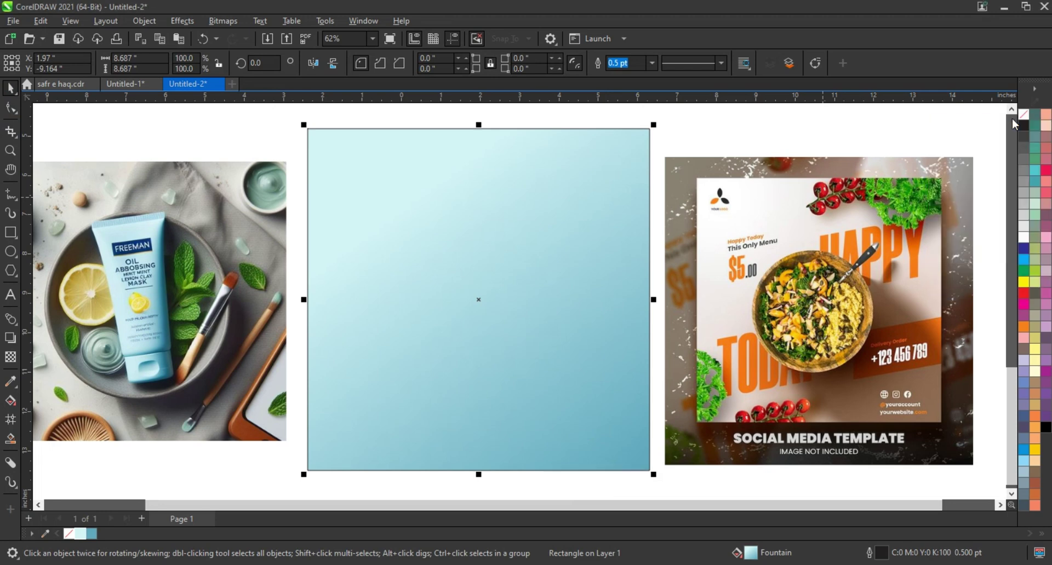
left_click(875, 119)
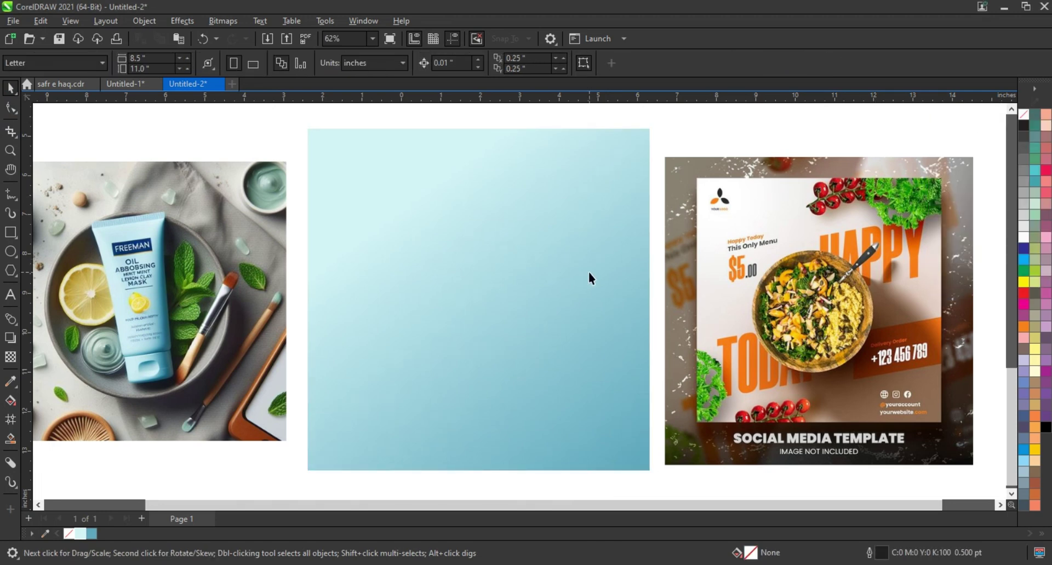
Zoom into the product photo and draw a circle over the plate around the tube
scroll(588, 272, "down", 1)
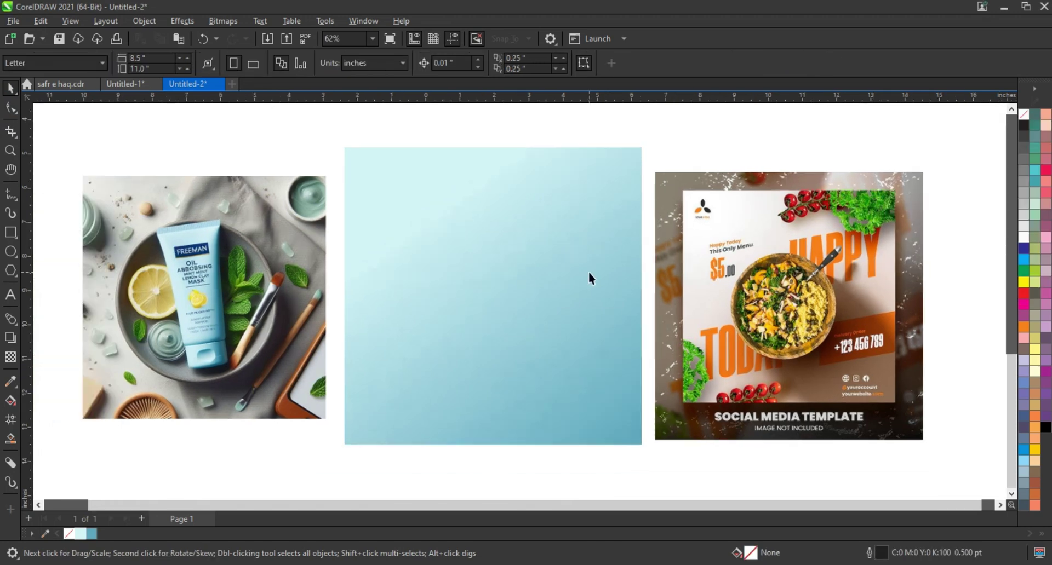
left_click(10, 151)
left_click_drag(115, 212, 337, 404)
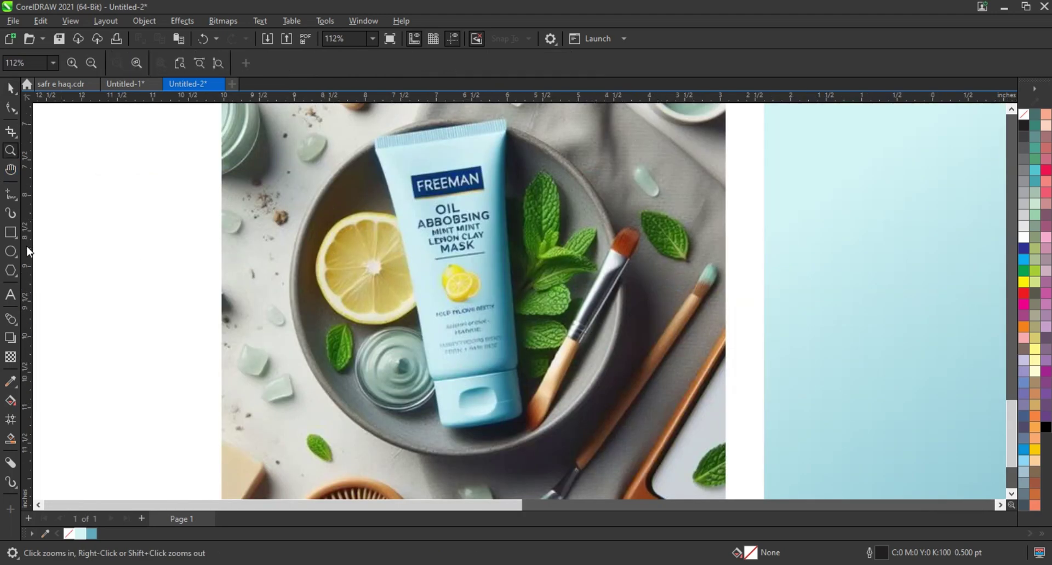
left_click(11, 251)
left_click_drag(298, 138, 537, 462)
Adjust the circle's width and height until it matches the plate's rim
scroll(485, 325, "down", 1)
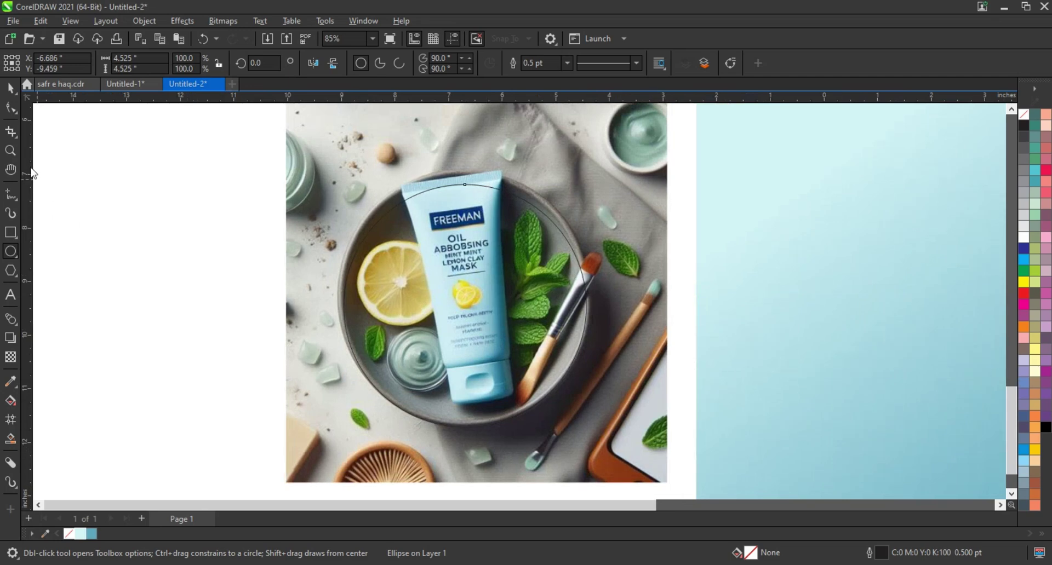
left_click(416, 289)
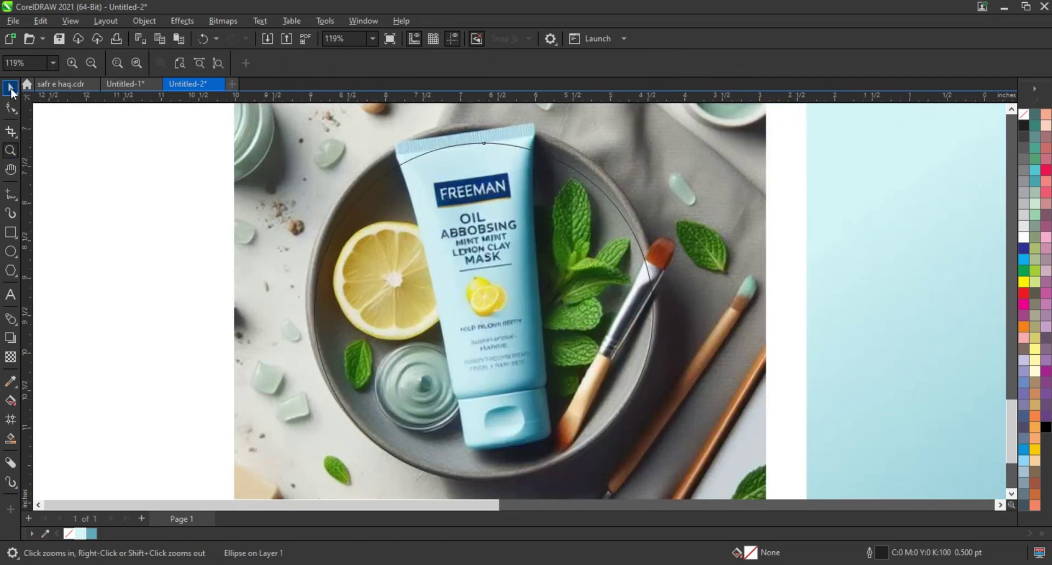
left_click(11, 87)
scroll(371, 203, "up", 1)
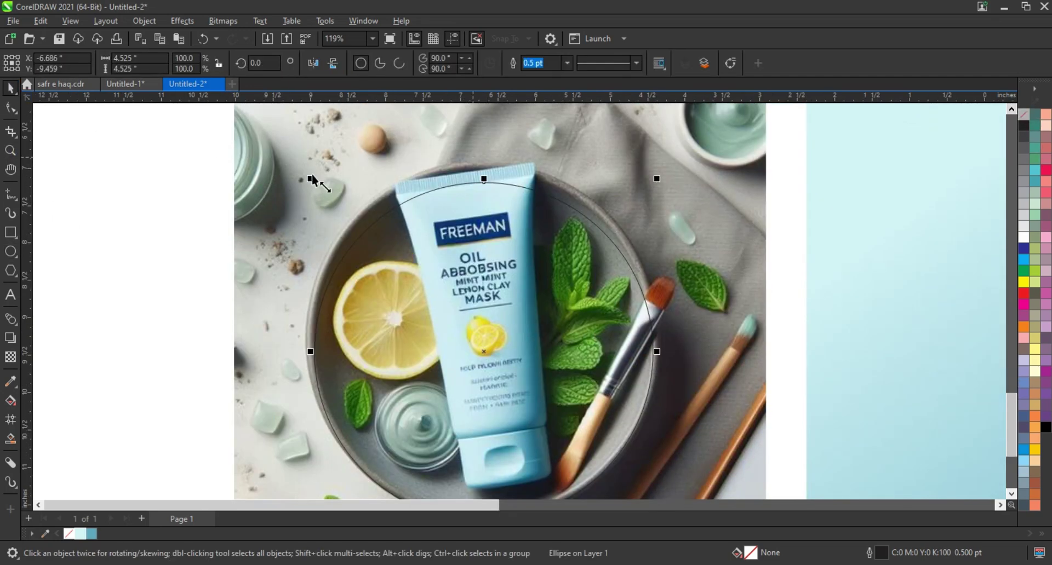
left_click_drag(310, 179, 304, 171)
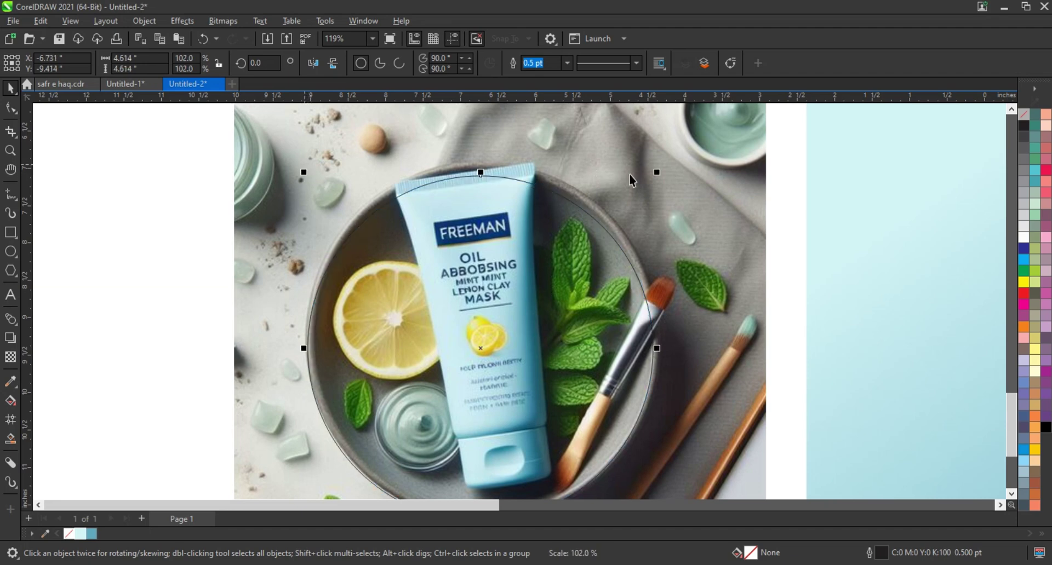
left_click_drag(657, 173, 665, 164)
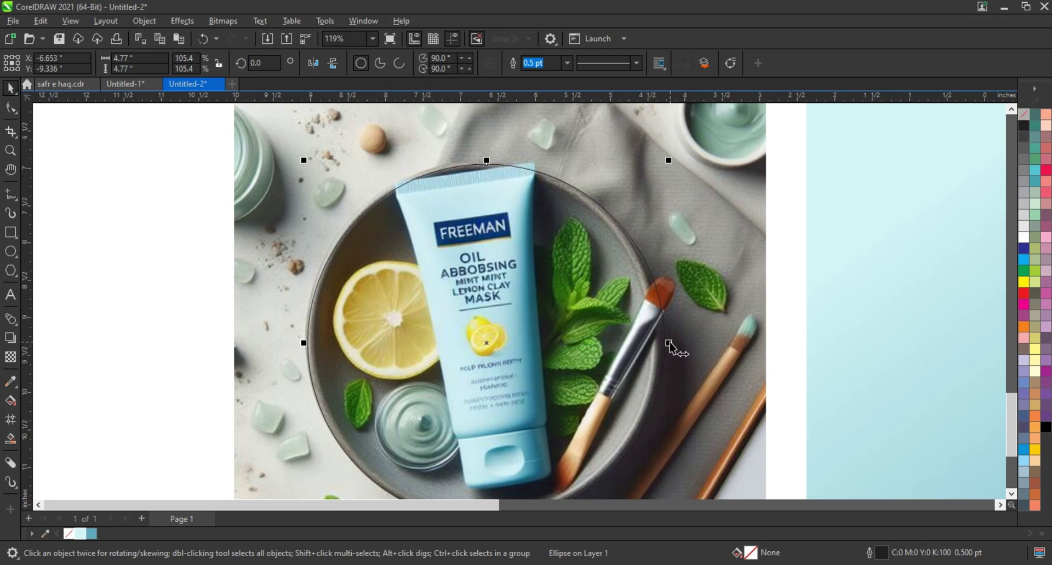
left_click_drag(669, 344, 664, 343)
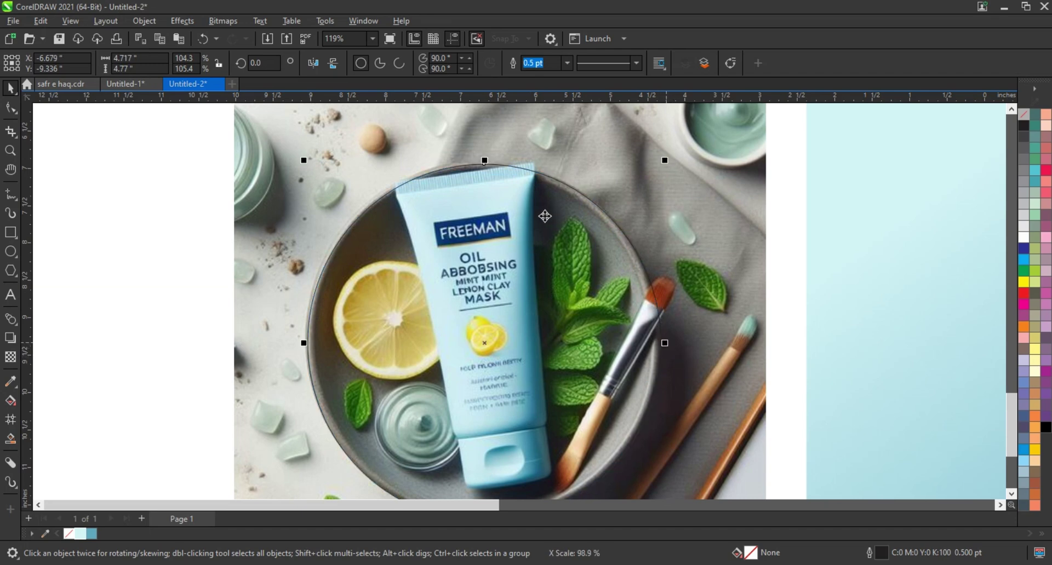
left_click_drag(483, 160, 485, 160)
scroll(481, 248, "down", 2)
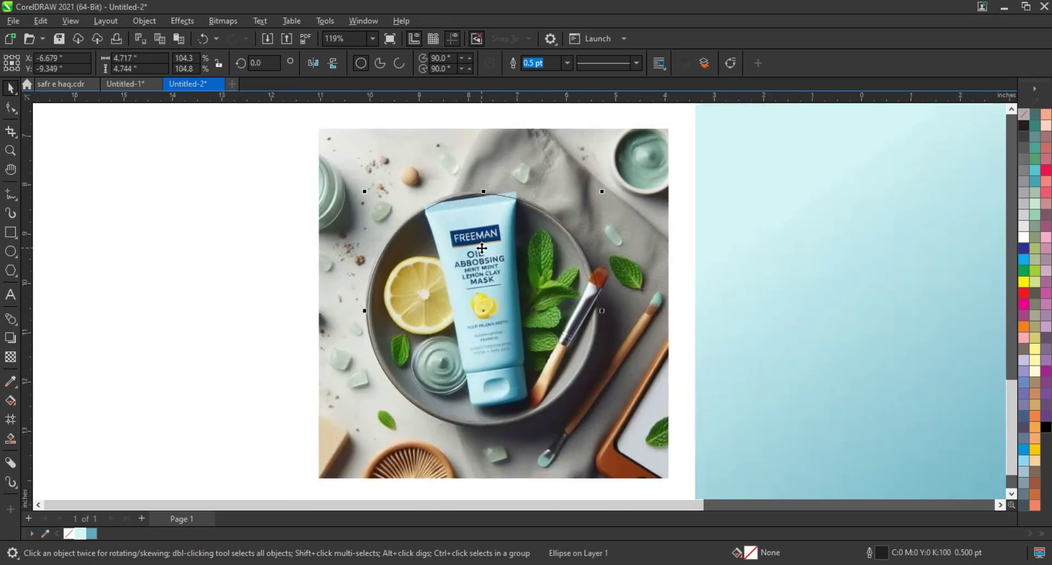
scroll(482, 248, "down", 2)
Draw a closed freehand polygon around the tube's top end
left_click(10, 150)
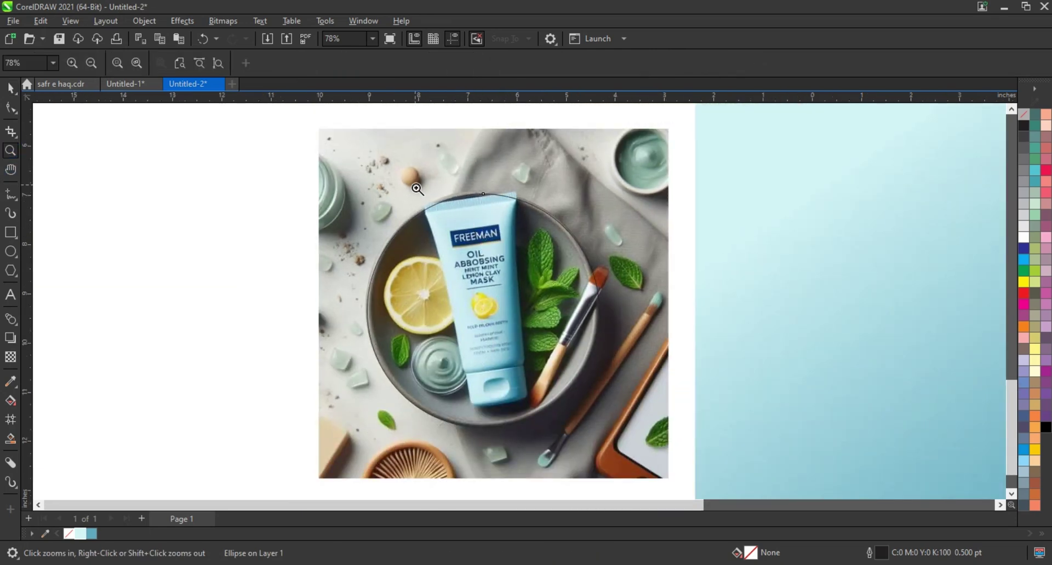
left_click_drag(416, 189, 544, 242)
left_click(11, 206)
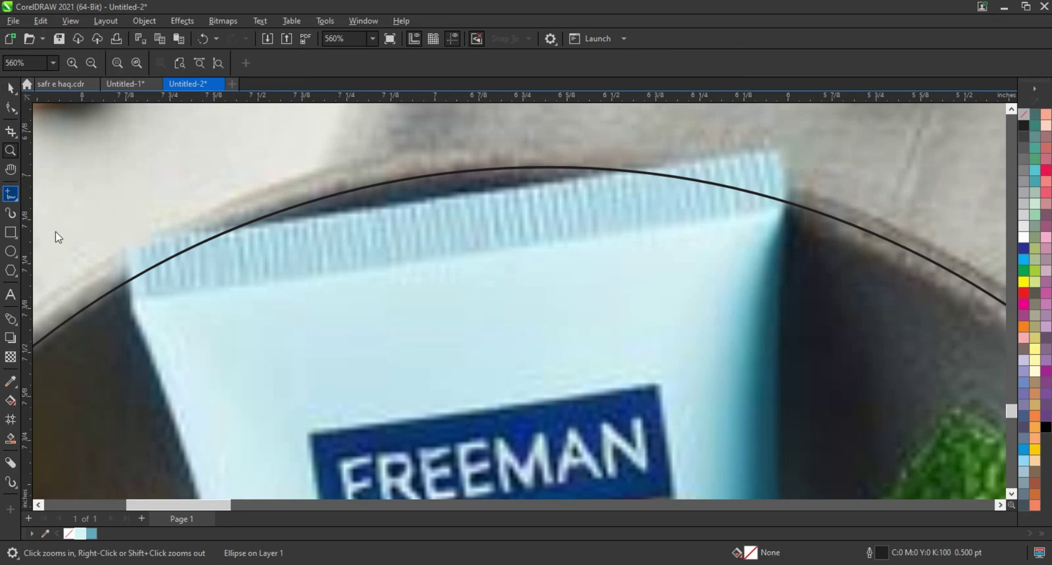
double_click(122, 234)
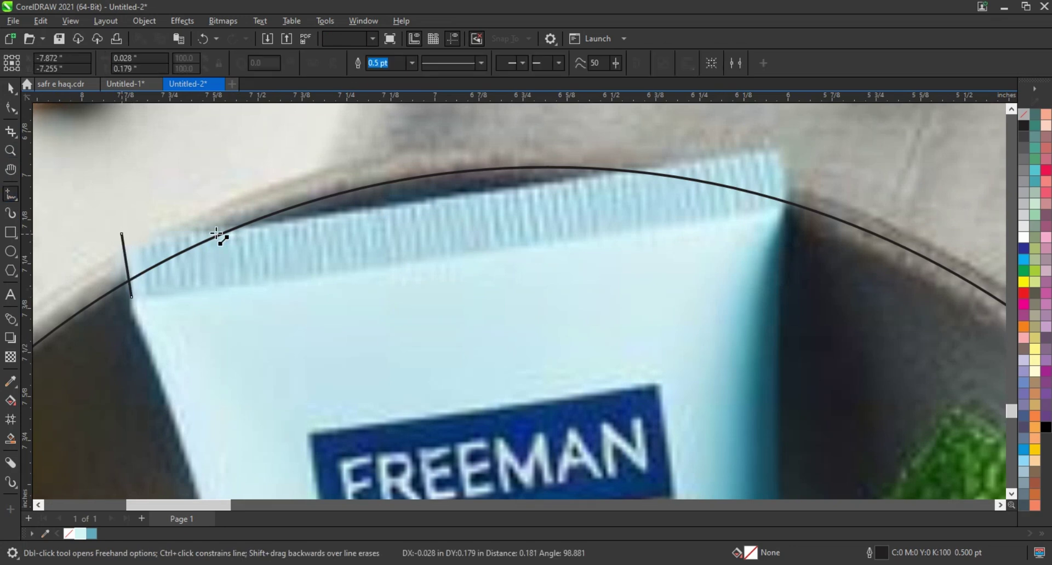
left_click(298, 221)
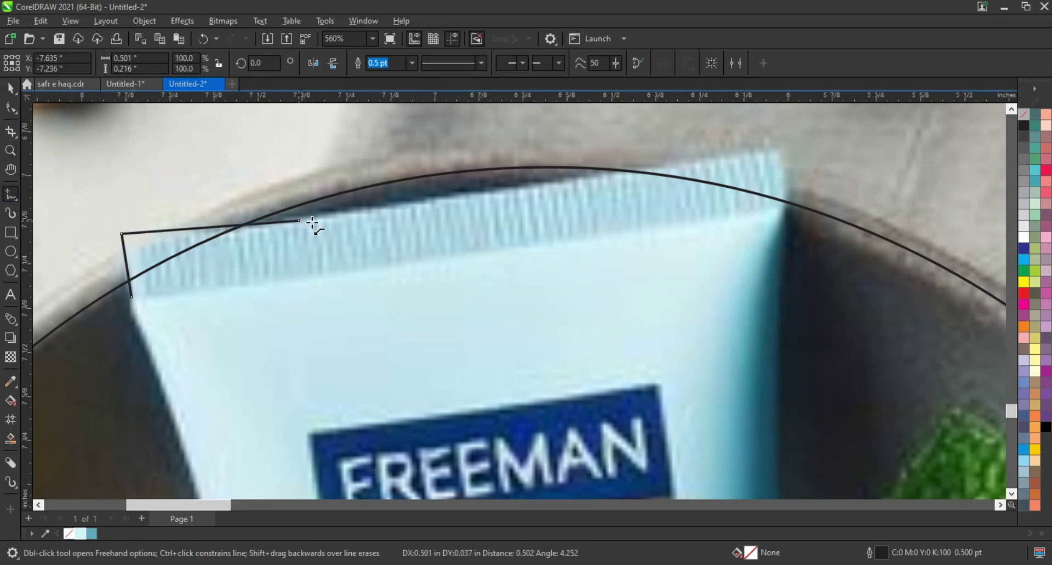
left_click(617, 173)
left_click(775, 153)
left_click(786, 190)
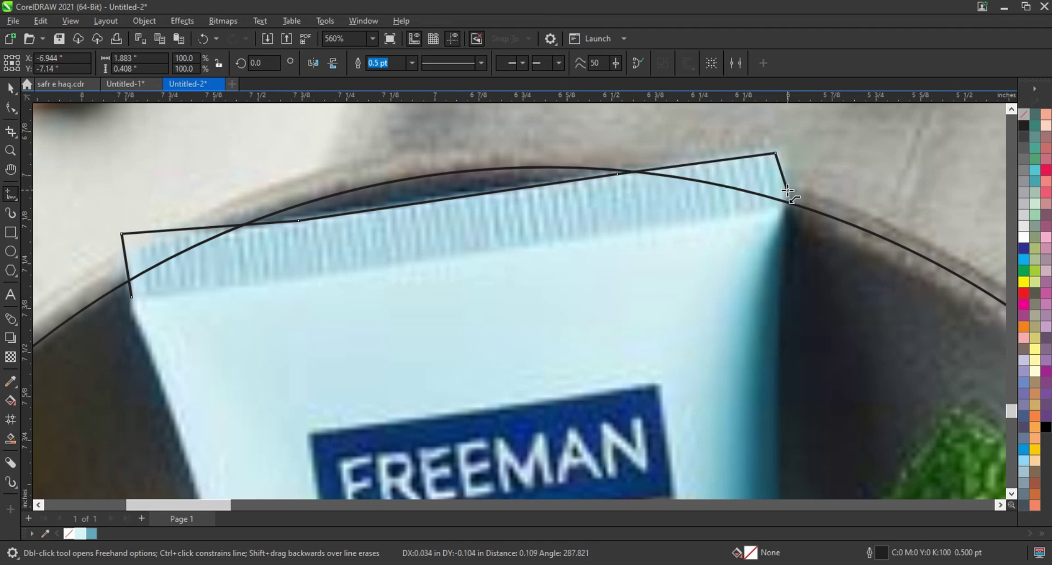
left_click(787, 230)
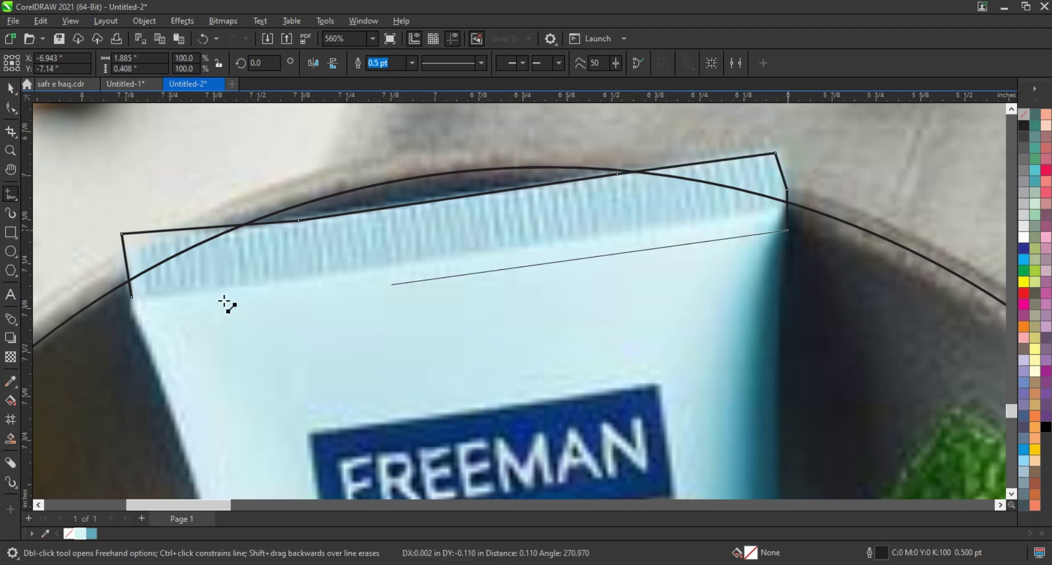
left_click(132, 295)
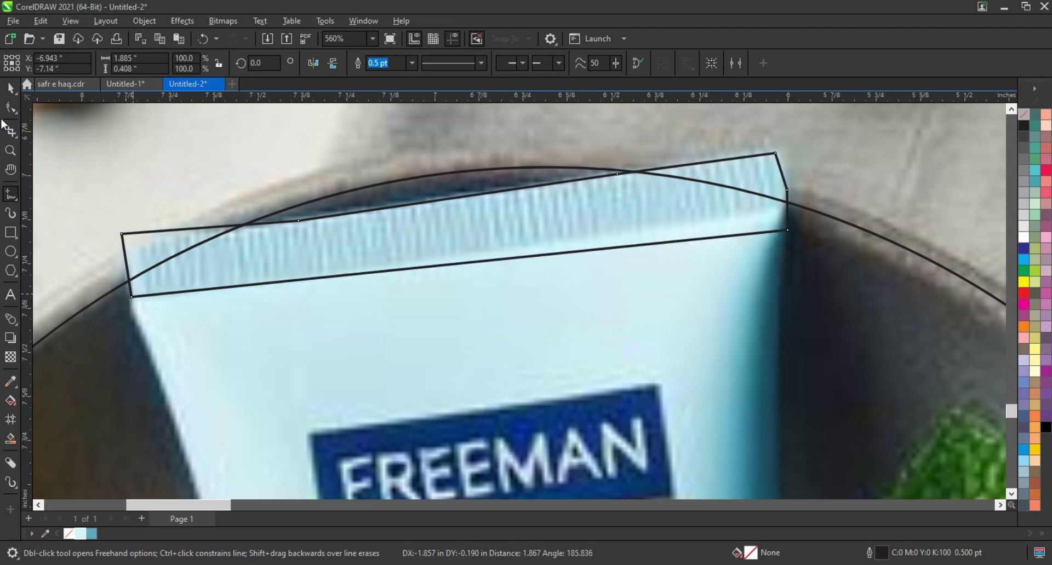
Weld the tube-top outline into the circle
key("space")
left_click(77, 317, "shift")
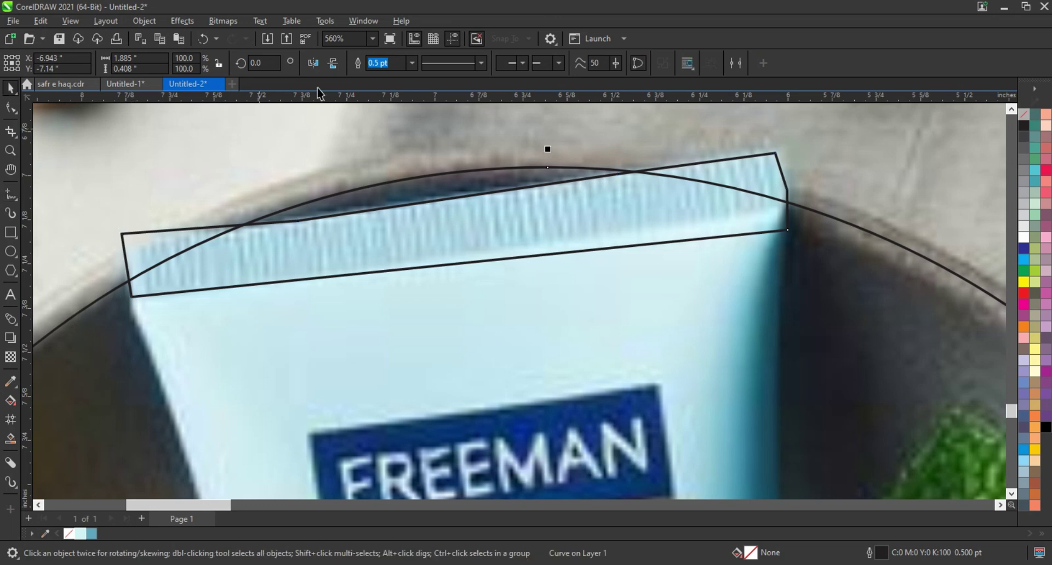
left_click(391, 75)
scroll(345, 180, "down", 2)
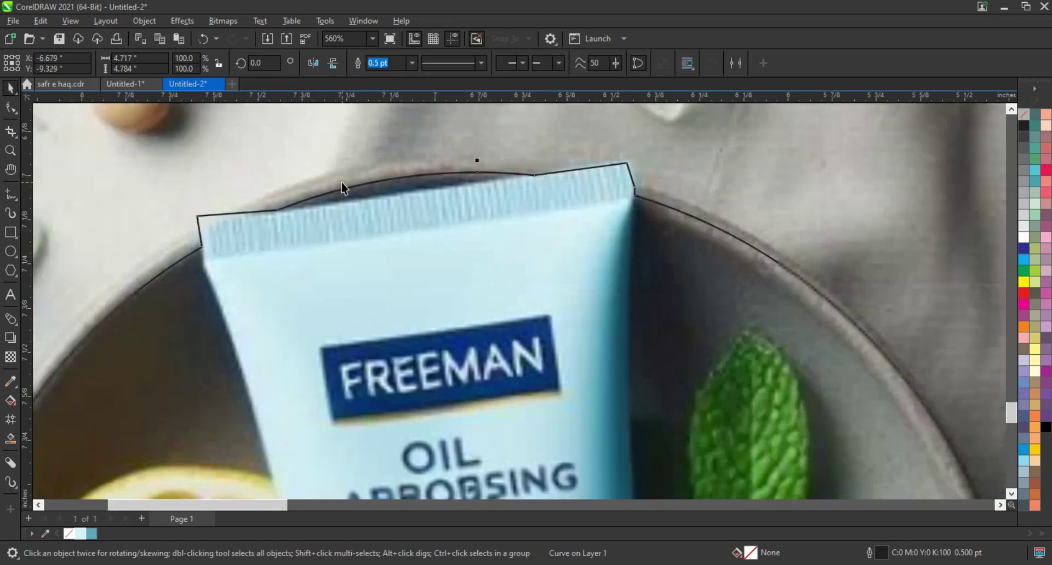
scroll(344, 188, "down", 2)
scroll(343, 188, "down", 2)
scroll(341, 182, "down", 1)
Draw a closed four-point freehand outline around the paintbrush tip
key("z")
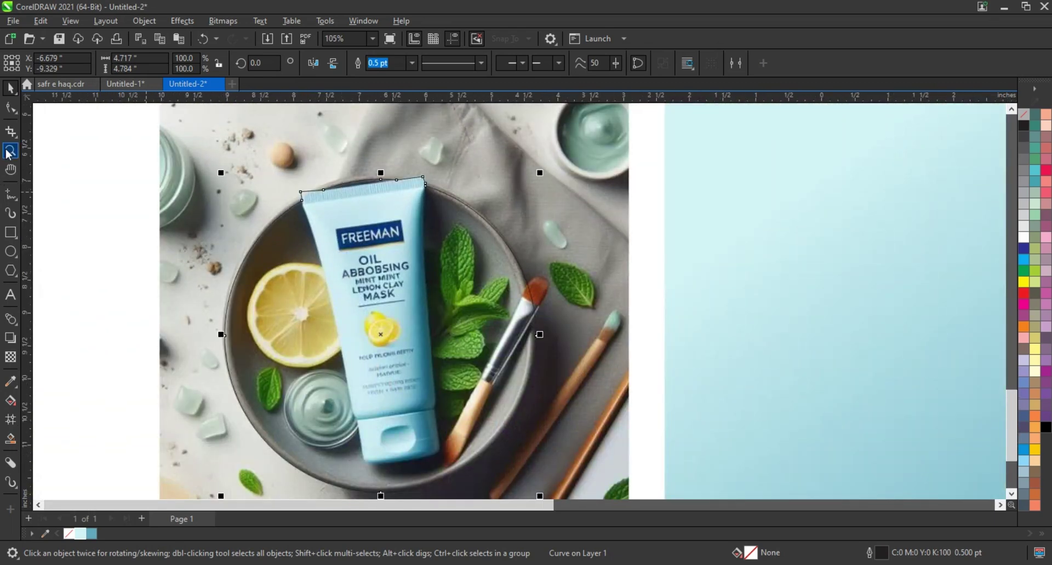
left_click_drag(471, 259, 667, 364)
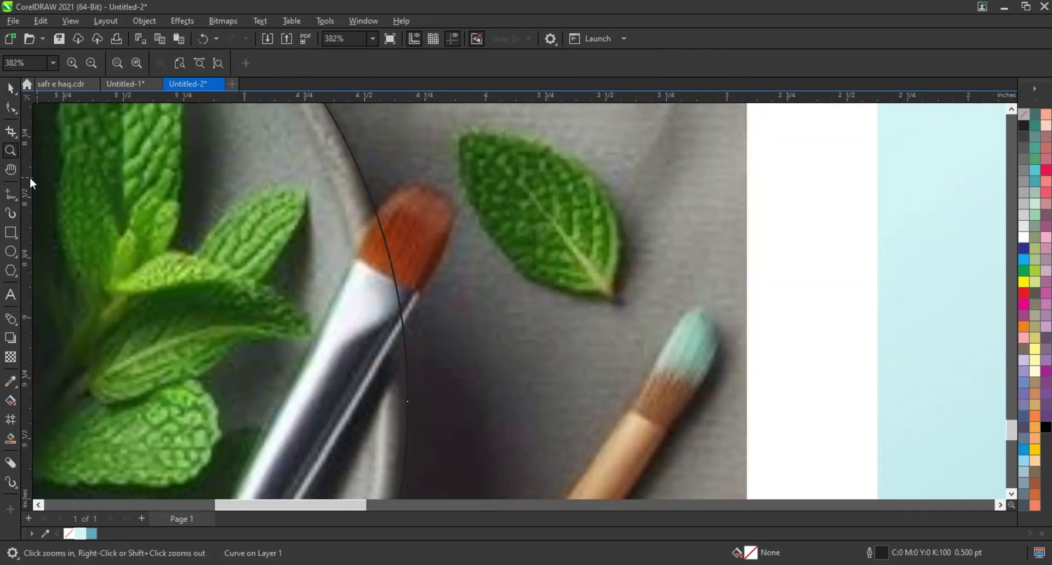
left_click(11, 194)
left_click(358, 254)
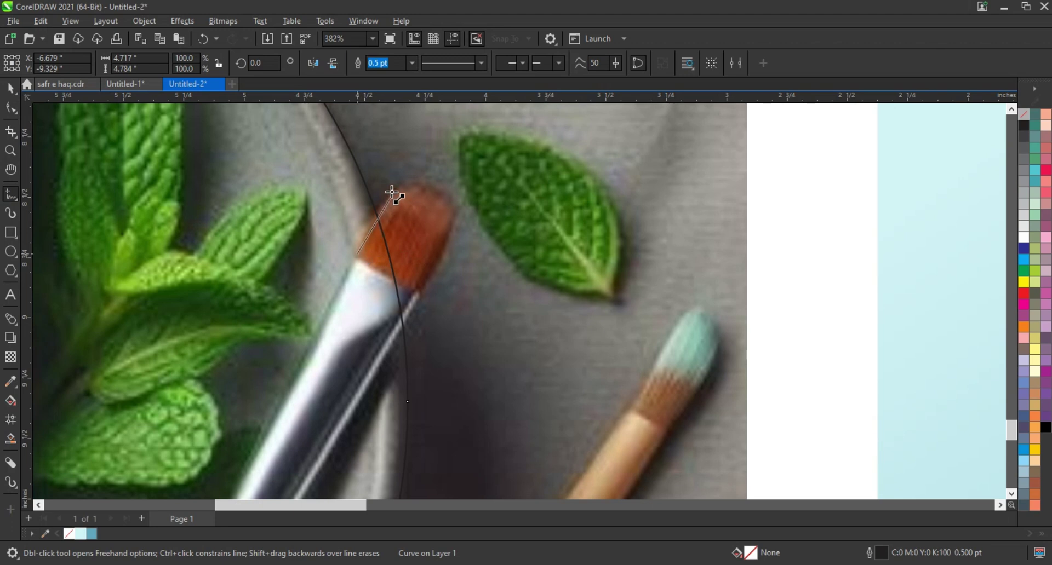
double_click(397, 185)
double_click(456, 214)
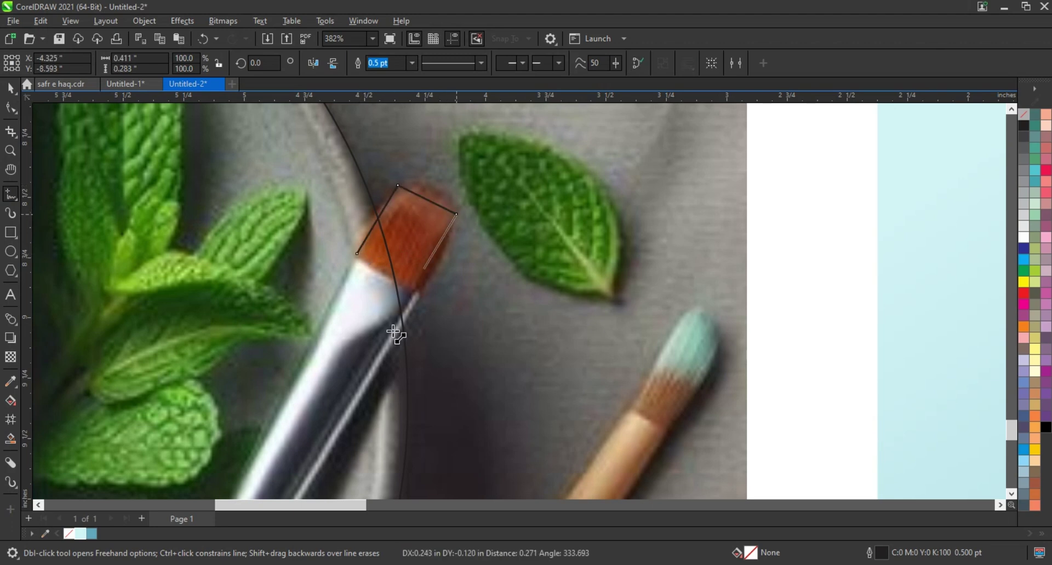
double_click(391, 348)
left_click(359, 253)
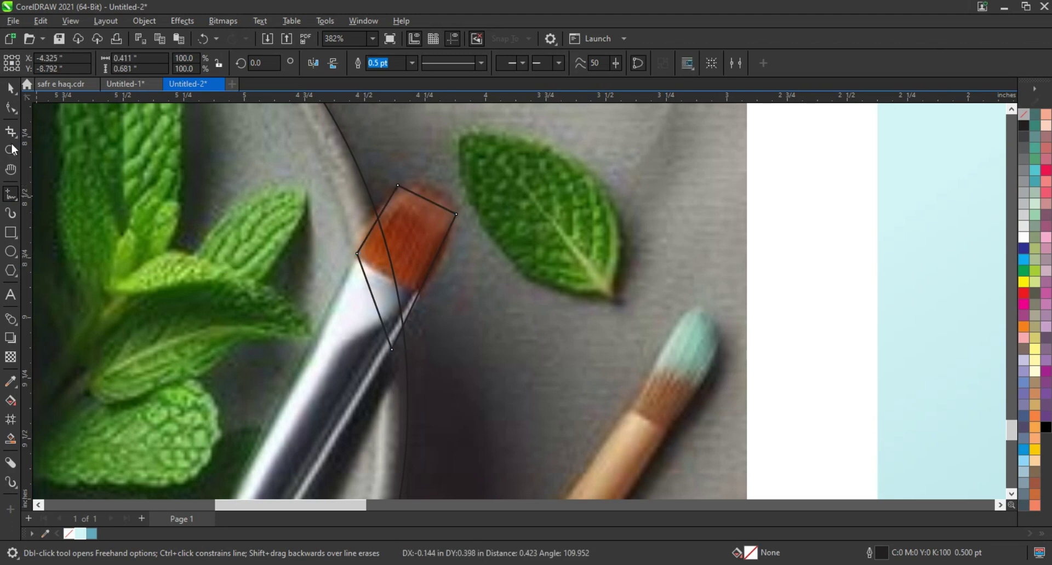
Curve the brush-tip outline's top edge to follow the bristles, then select it with the circle
key("F10")
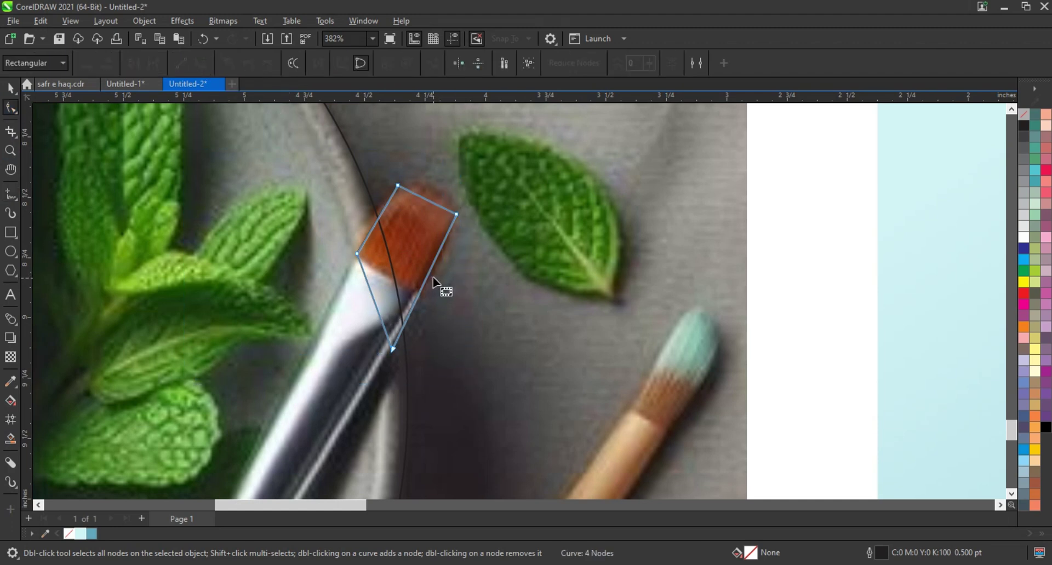
left_click(392, 348)
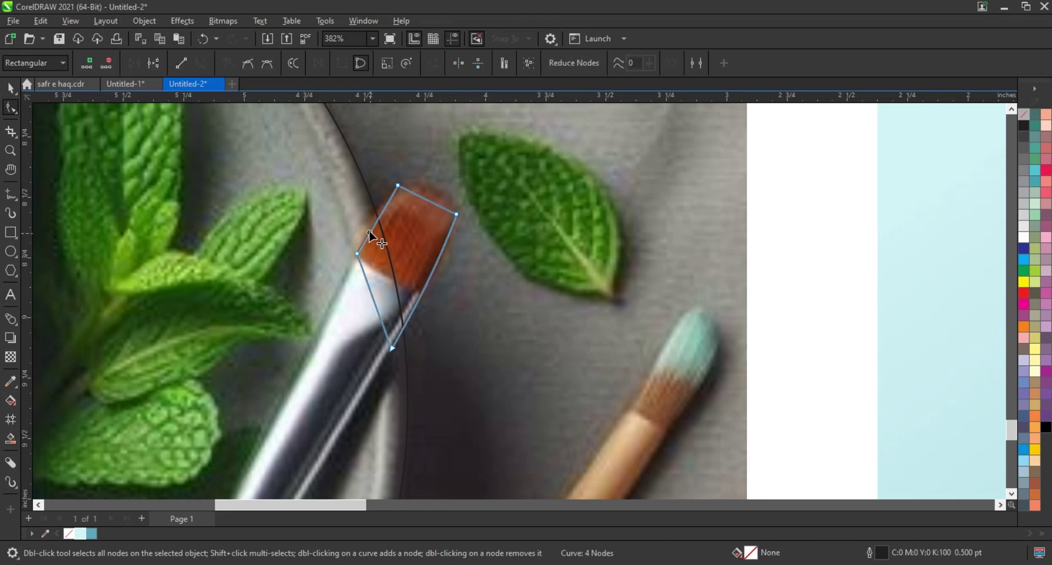
left_click(398, 186)
mouse_move(412, 200)
left_mouse_down()
mouse_move(414, 188)
mouse_move(447, 193)
left_mouse_up()
left_click(398, 186)
left_click(11, 88)
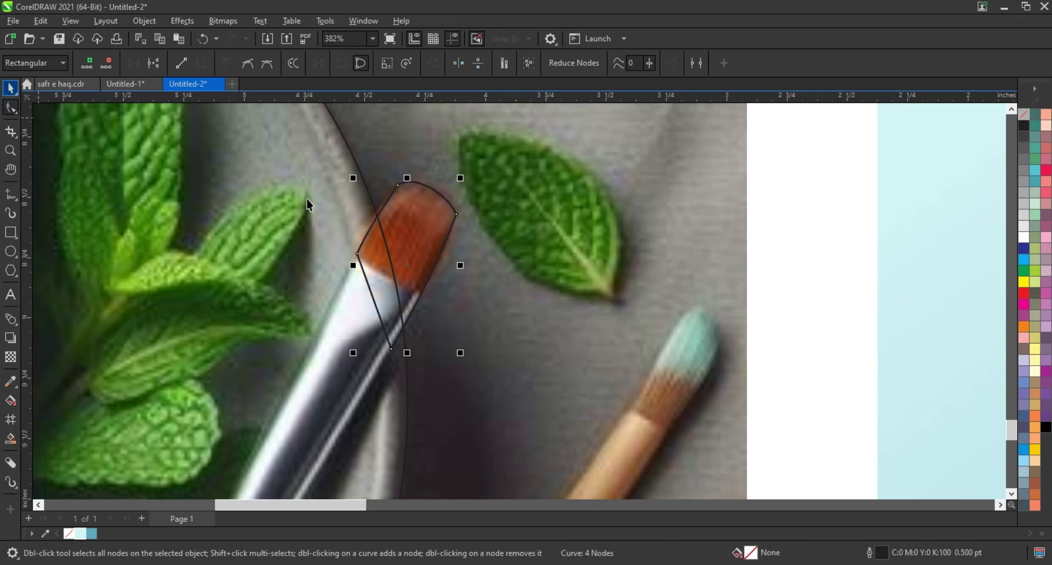
left_click(316, 195, "shift")
Weld the brush-tip shape into the circle outline
left_click(390, 64)
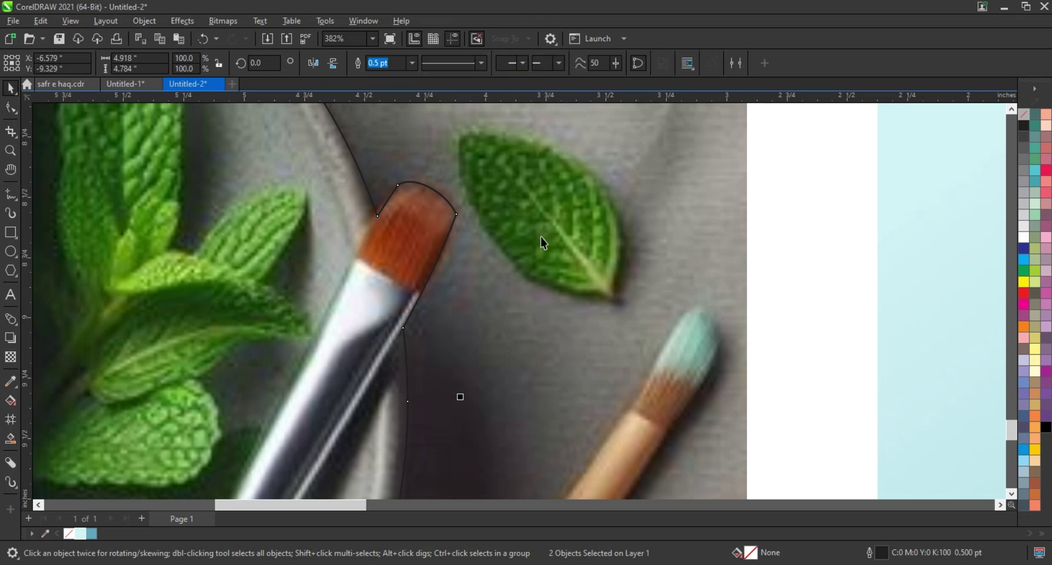
scroll(541, 242, "down", 2)
scroll(542, 241, "down", 2)
scroll(542, 244, "down", 2)
scroll(542, 244, "down", 1)
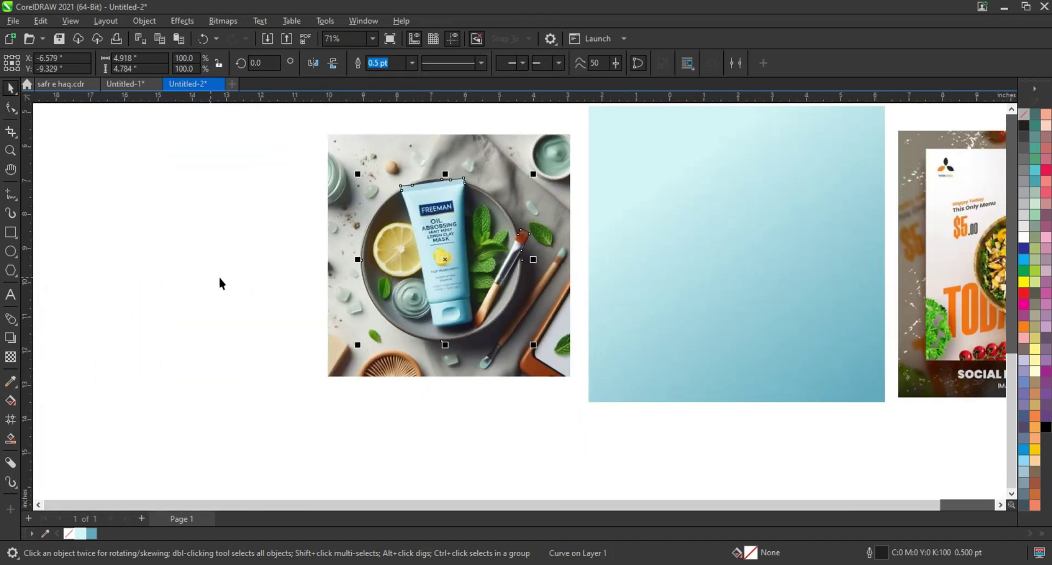
key("Escape")
Duplicate the product photo to the left and PowerClip the right copy inside the welded outline
left_click(510, 160)
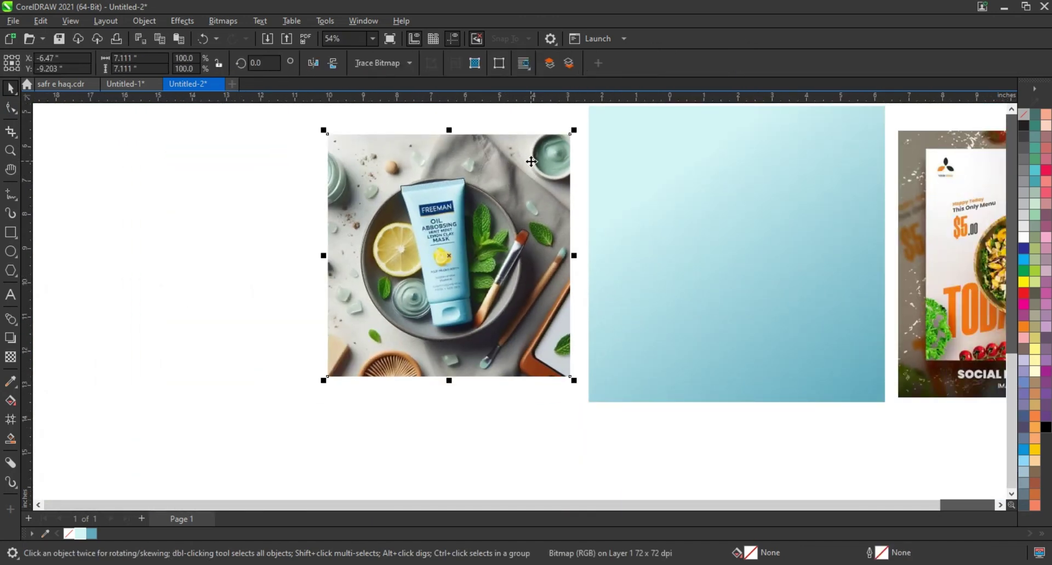
left_click_drag(511, 160, 275, 171)
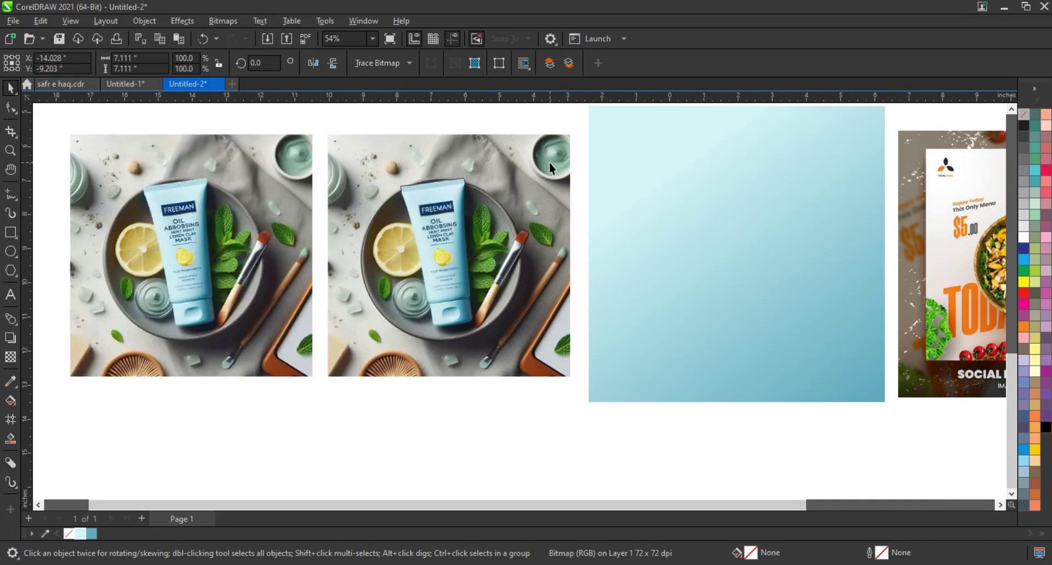
left_click(549, 162)
right_click(550, 163)
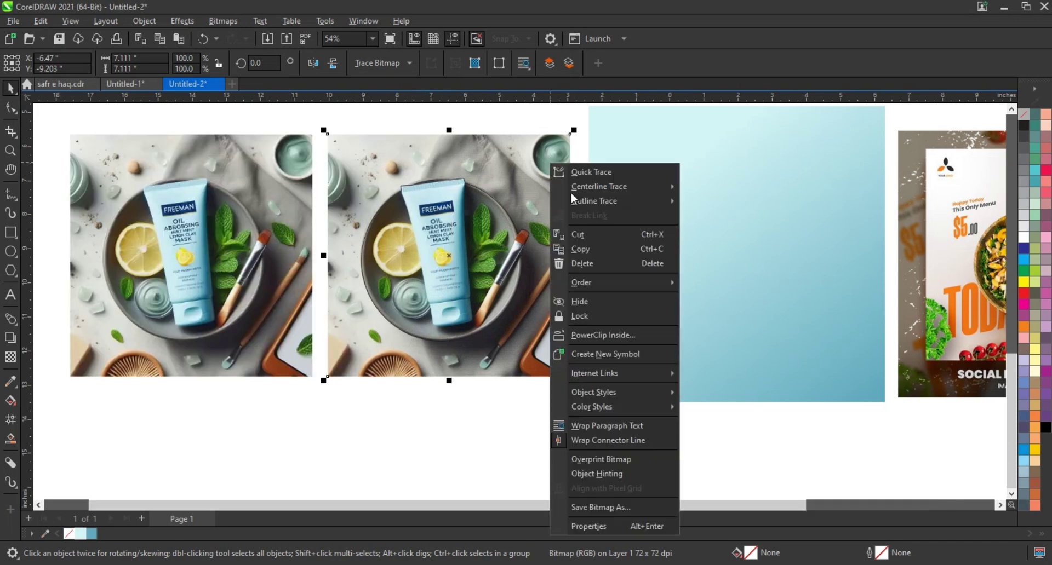
left_click(589, 335)
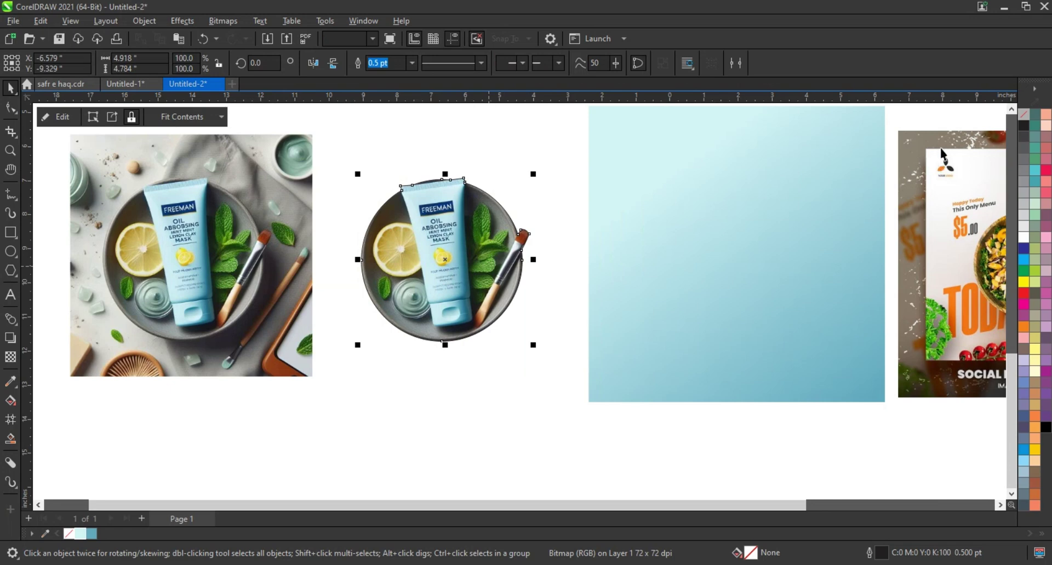
Remove the outline from the clipped photo and reselect the round cutout
right_click(1024, 115)
left_click(987, 120)
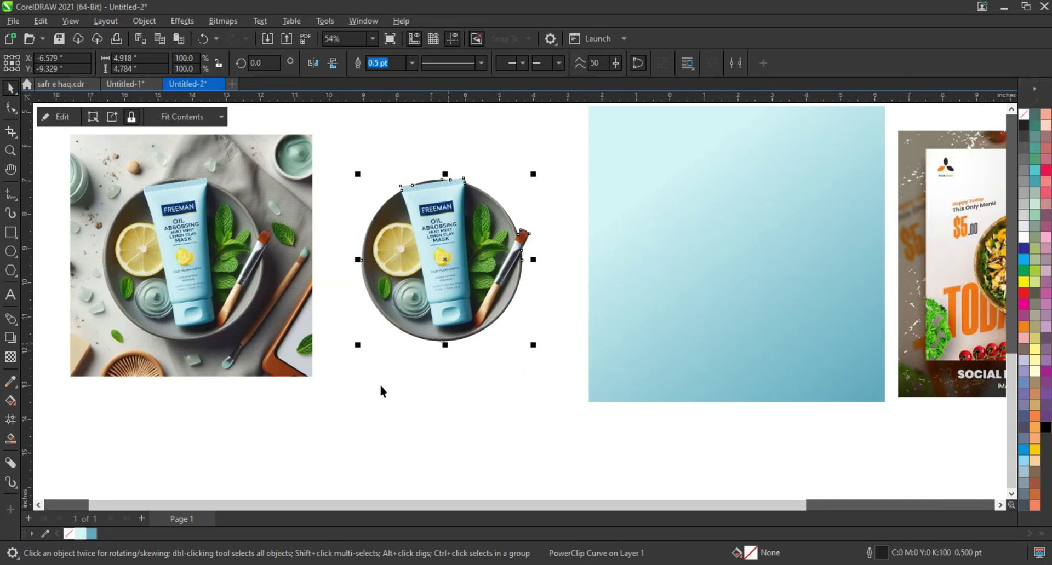
left_click(382, 391)
scroll(331, 228, "down", 2)
left_click(398, 242)
Centre the round plate cutout on the blue gradient square
left_click(562, 301, "shift")
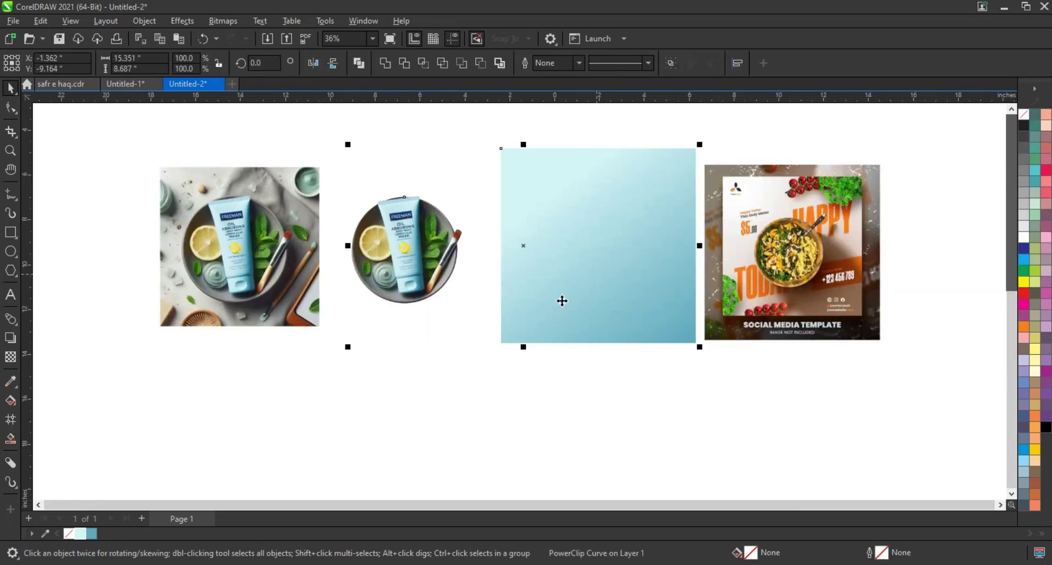
key("c")
left_click(73, 200)
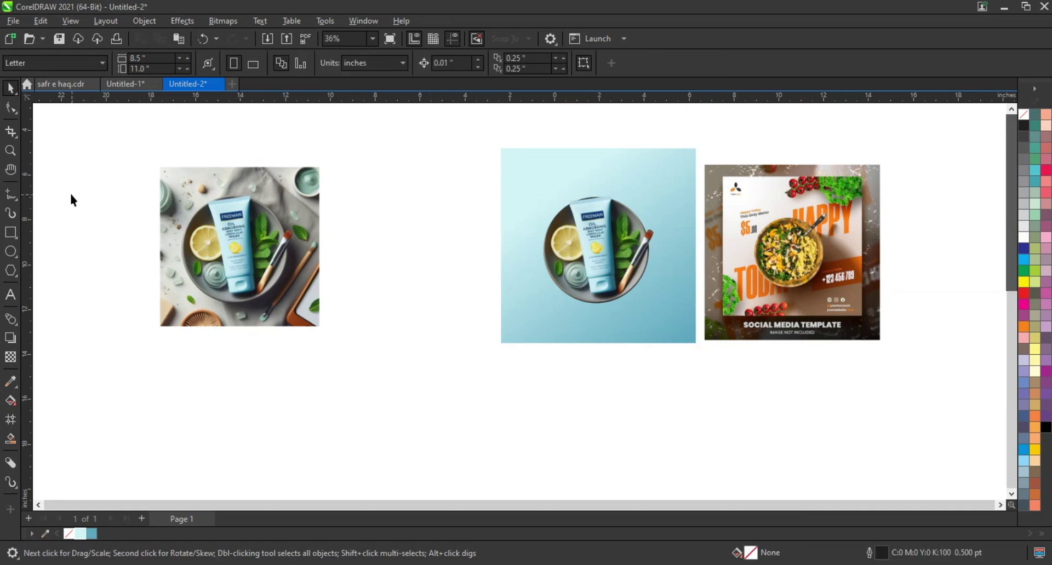
Zoom in on the square and shrink the bowl image to about 93%
left_click(9, 153)
left_click_drag(485, 146, 911, 359)
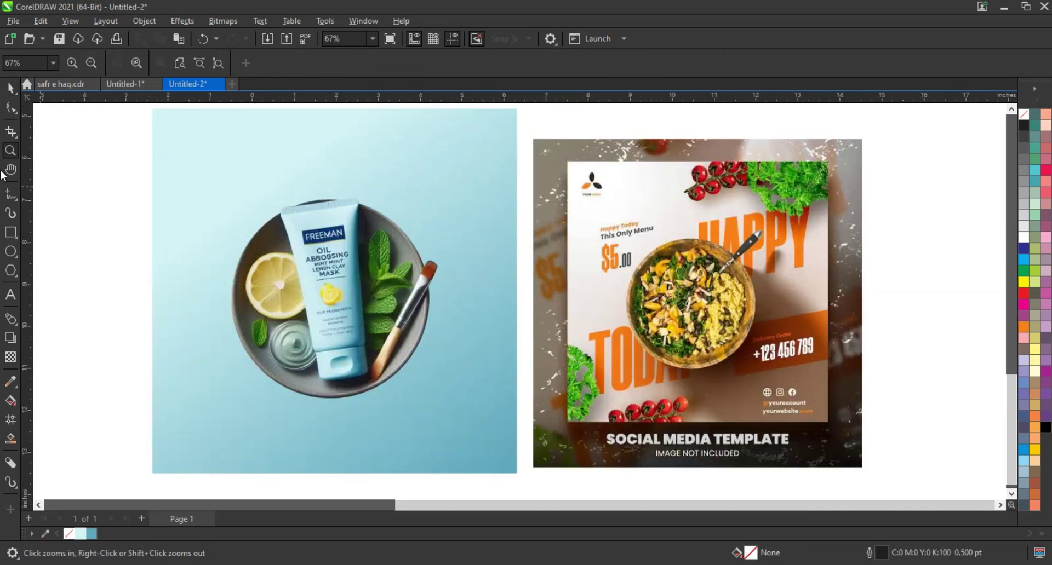
key("space")
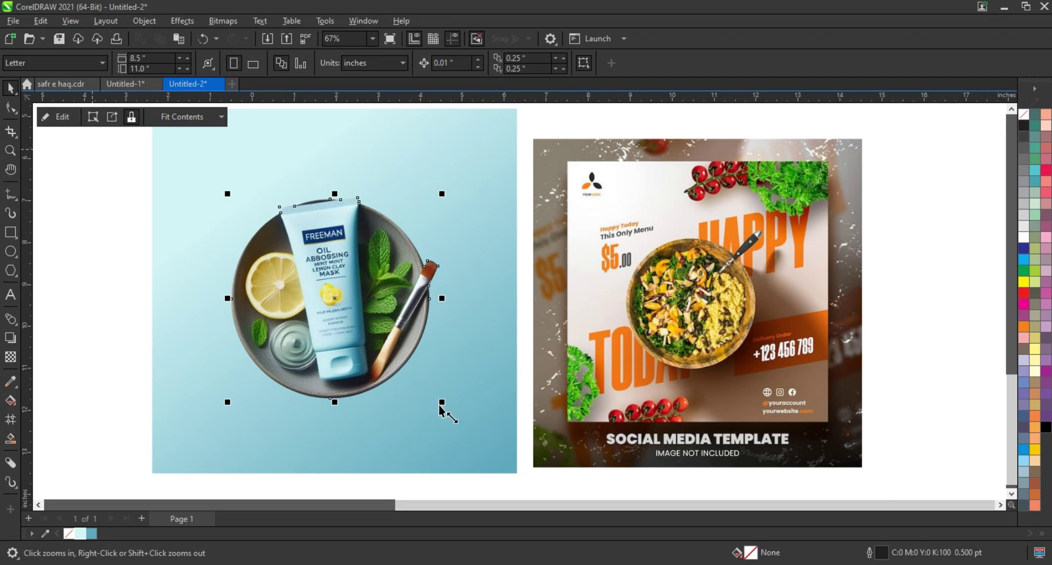
left_click_drag(434, 401, 435, 396)
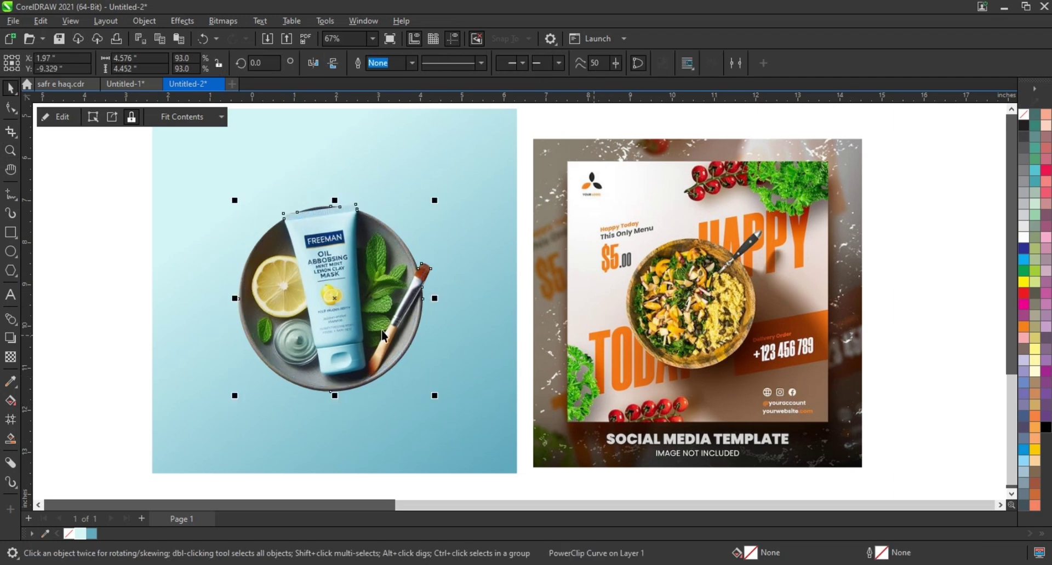
left_click(13, 338)
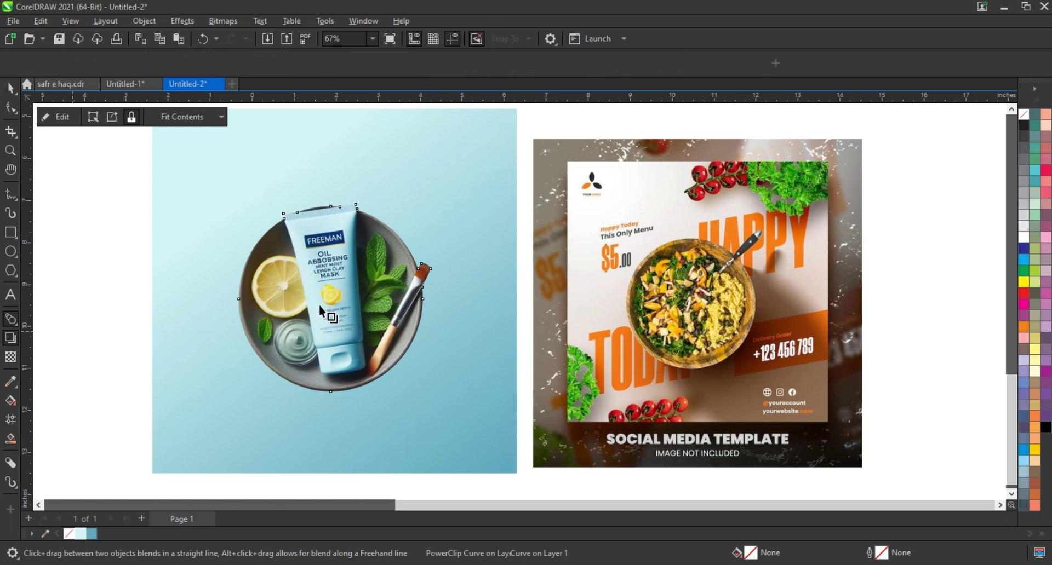
Add a lower-right drop shadow to the bowl, raising its opacity and nudging its offset
left_click_drag(320, 296, 420, 445)
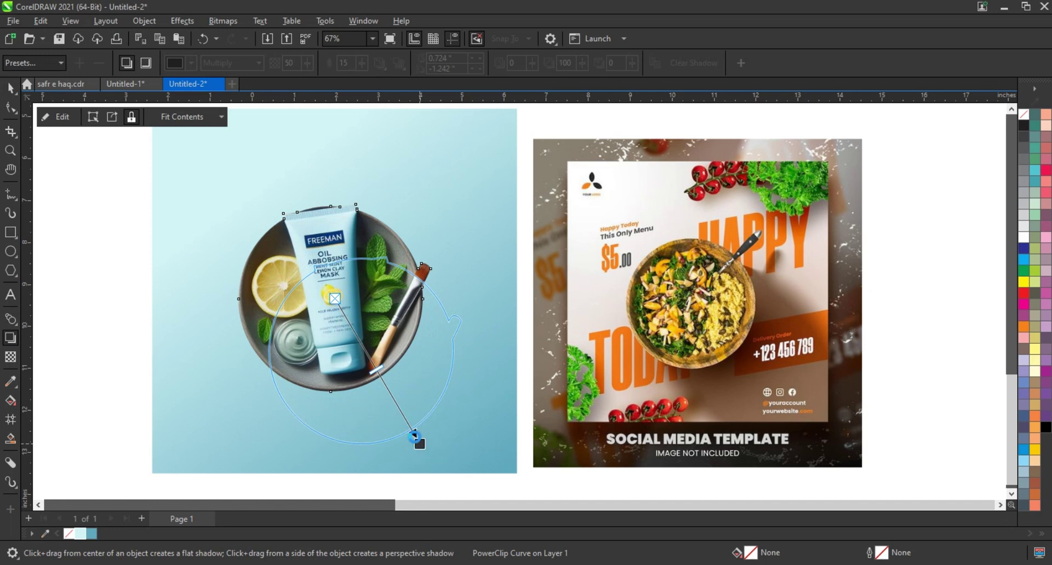
left_click_drag(420, 444, 421, 450)
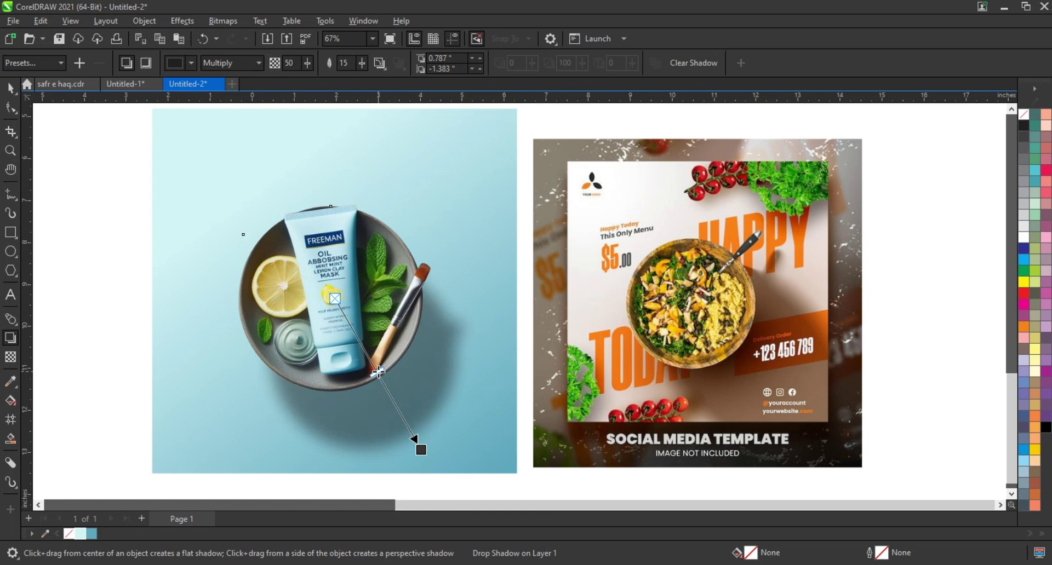
left_click_drag(379, 372, 386, 385)
left_click_drag(421, 450, 426, 446)
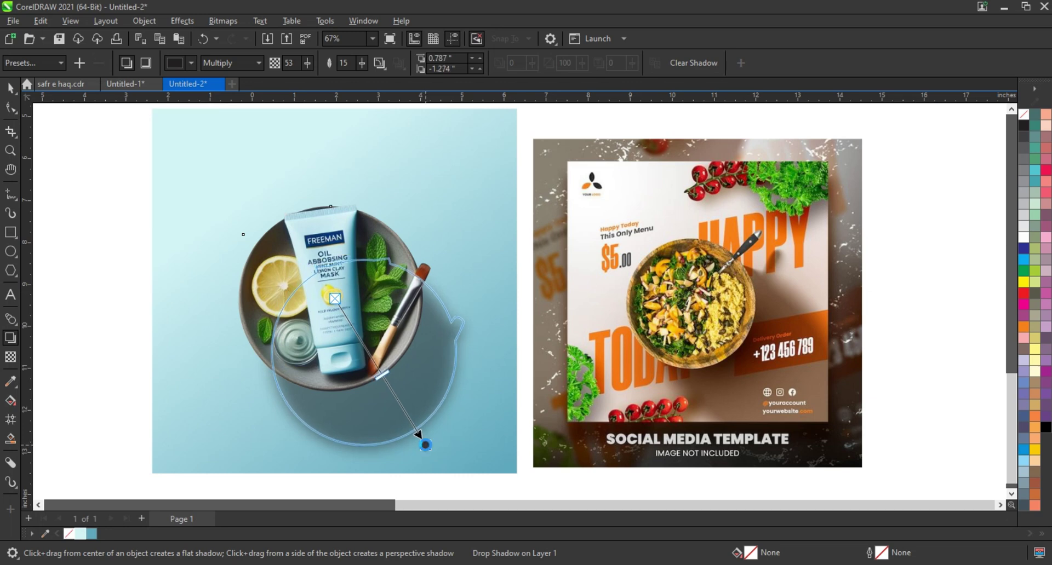
left_click(7, 89)
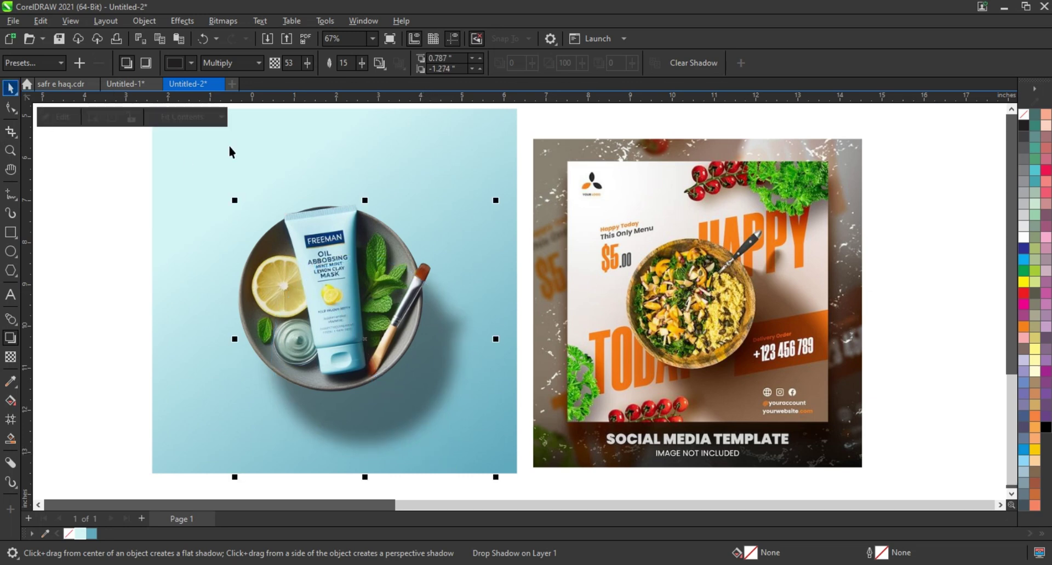
Break the drop shadow apart from the bowl and stretch it to about 170% height
left_click(137, 25)
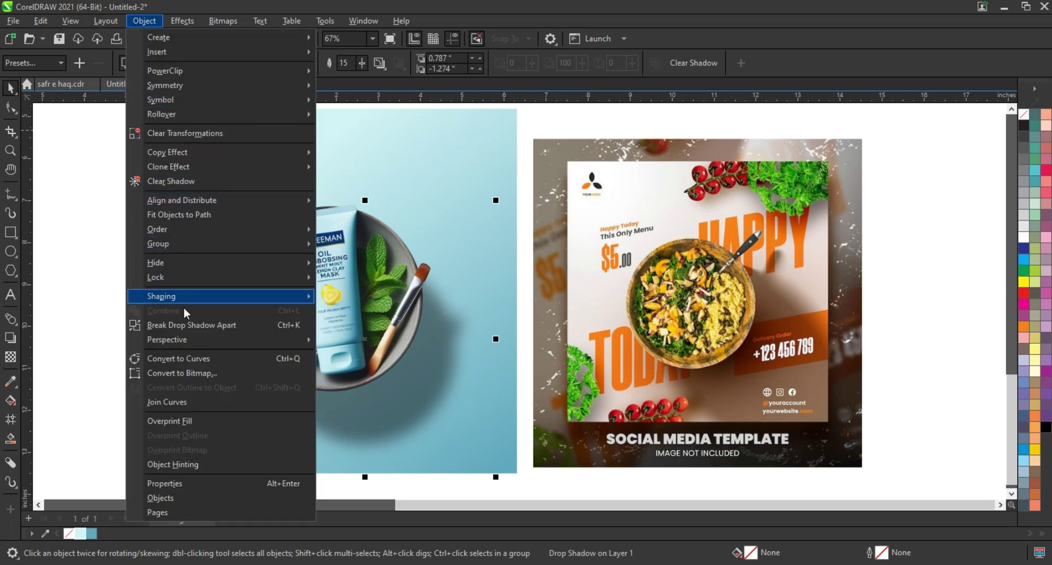
left_click(184, 324)
left_click(106, 282)
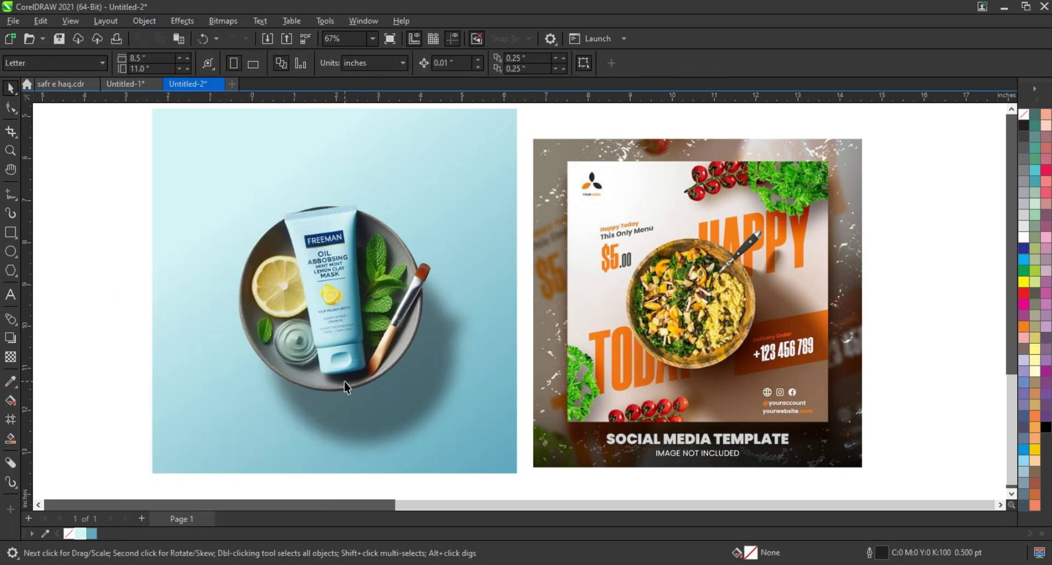
left_click(385, 401)
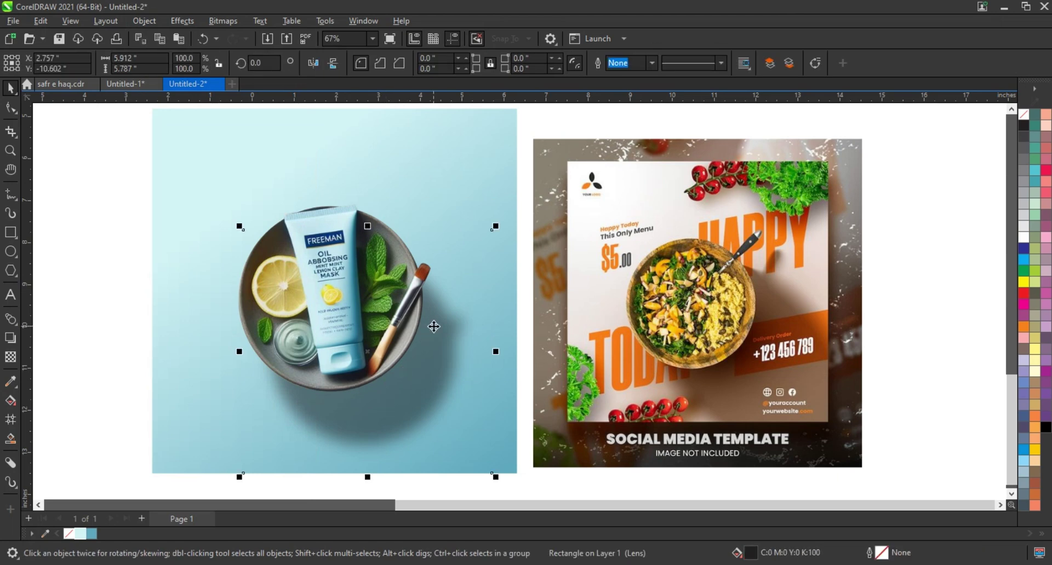
left_click_drag(367, 226, 365, 141)
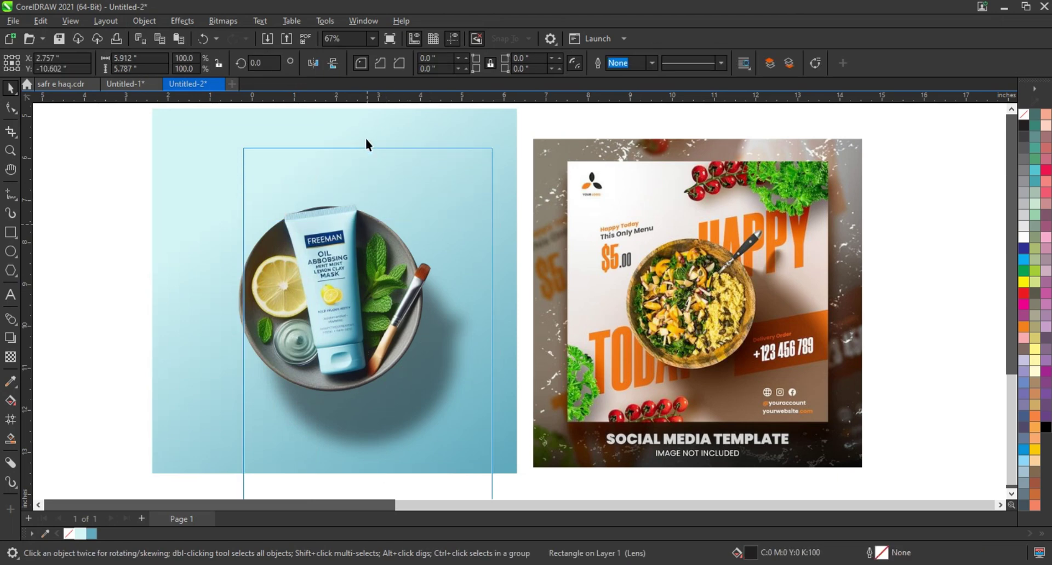
Rotate the shadow into a long diagonal, then enlarge and reposition it toward the lower right
scroll(433, 378, "down", 1)
left_click(433, 378)
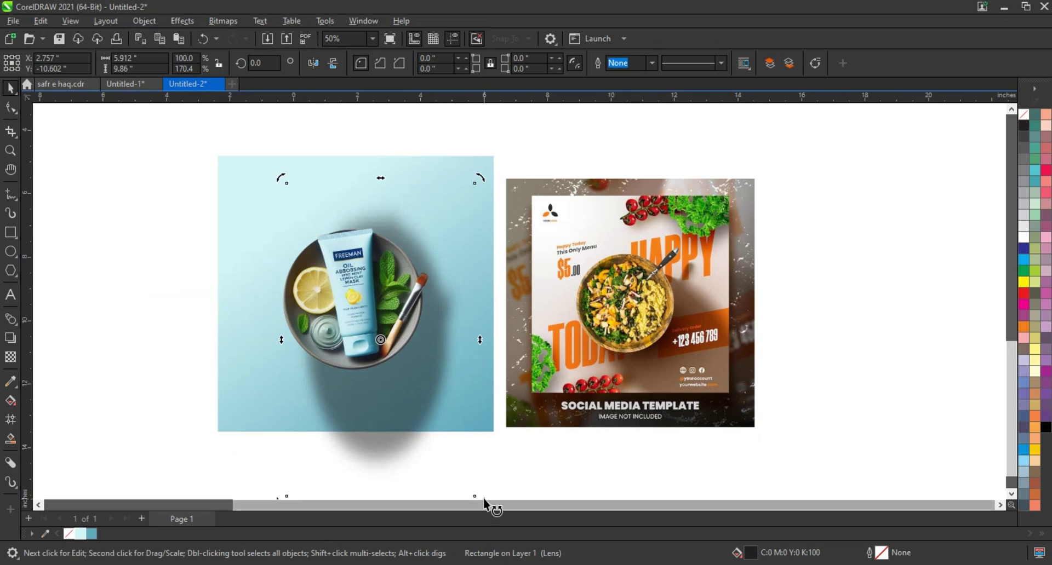
mouse_move(478, 497)
left_mouse_down()
mouse_move(525, 397)
mouse_move(543, 388)
left_mouse_up()
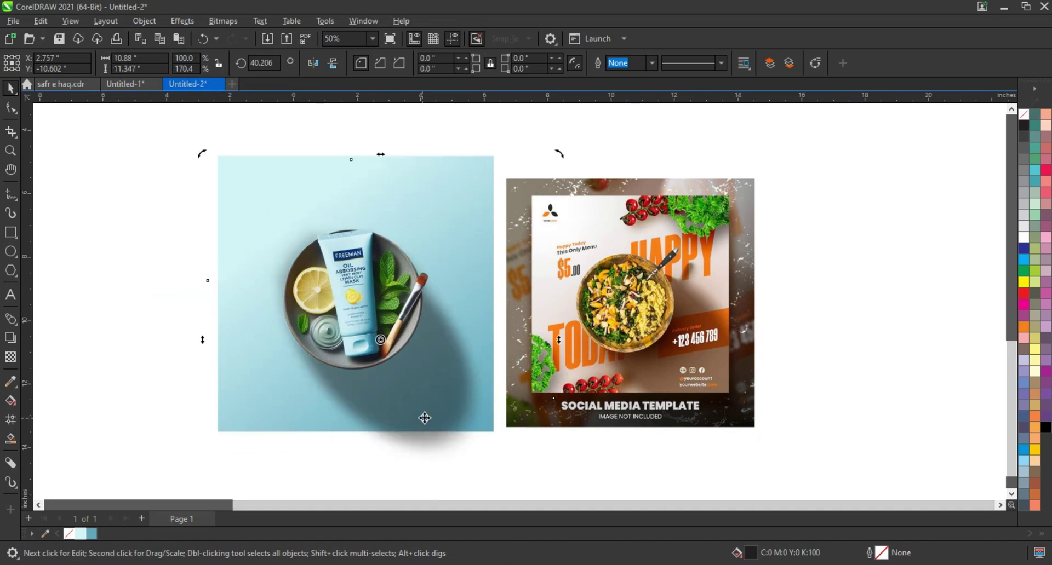
left_click(471, 450)
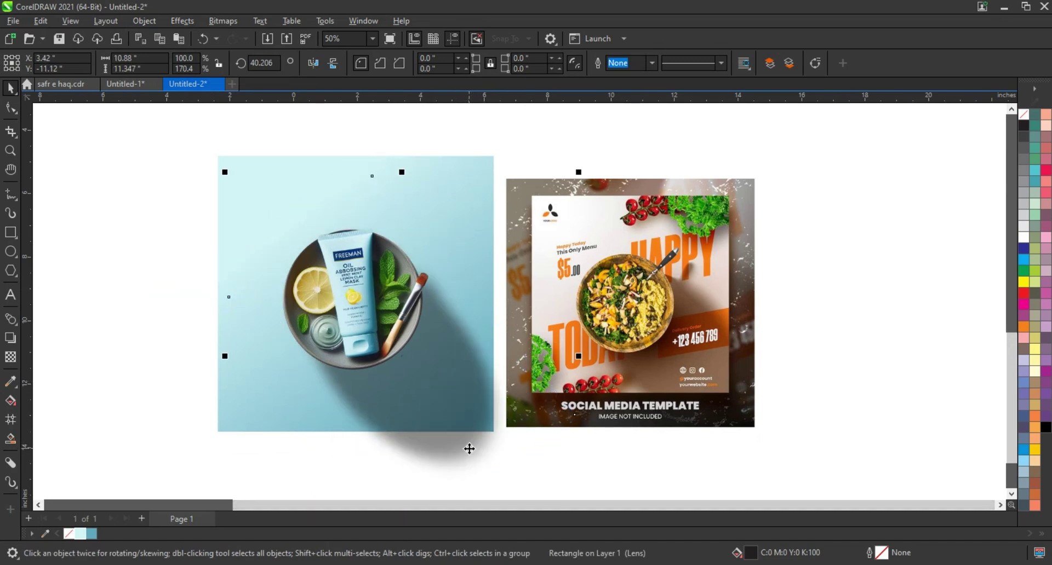
left_click_drag(469, 449, 470, 451)
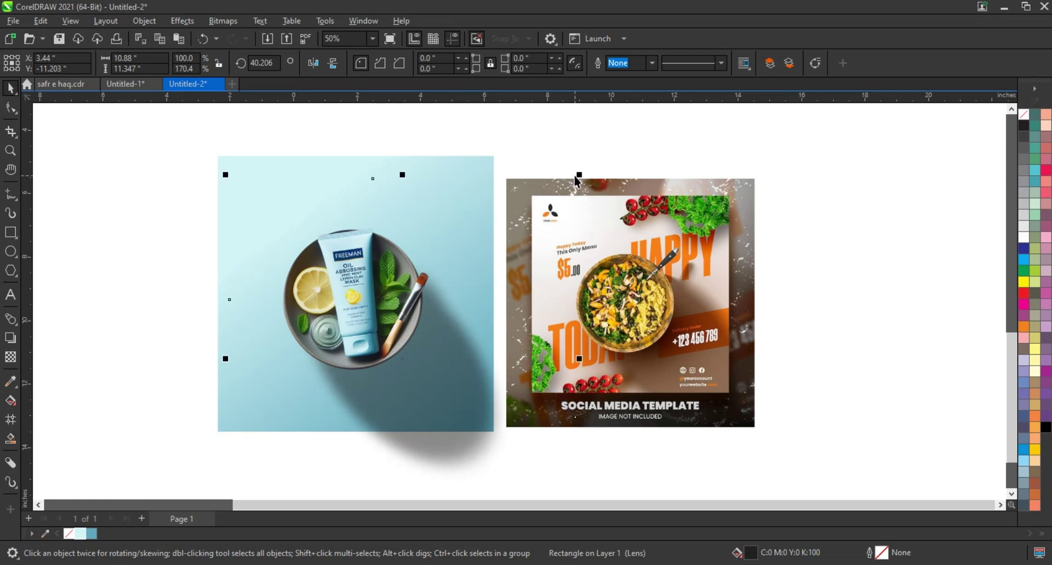
left_click_drag(575, 176, 583, 168)
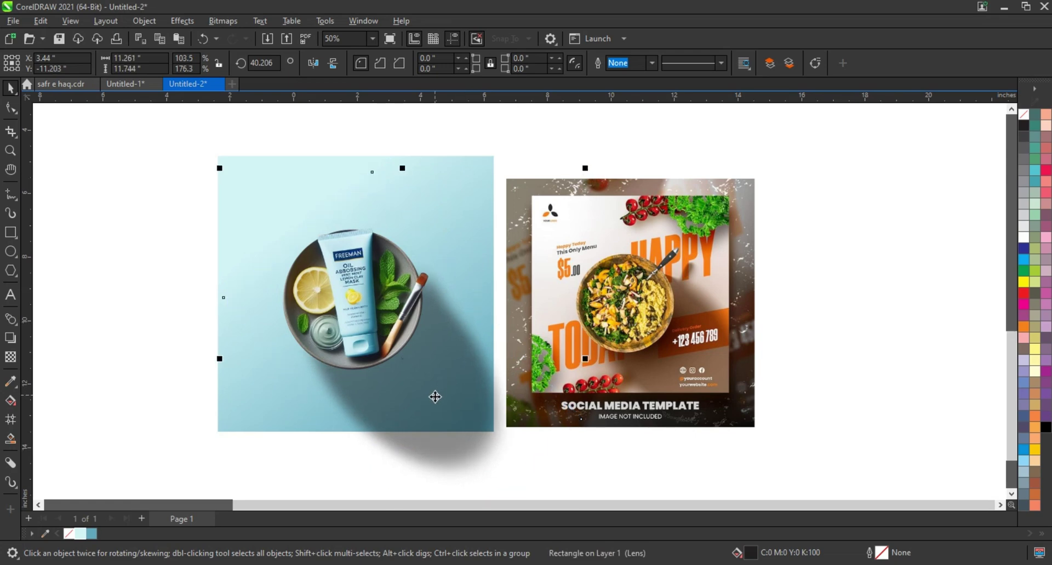
left_click_drag(434, 398, 436, 402)
left_click_drag(428, 384, 428, 379)
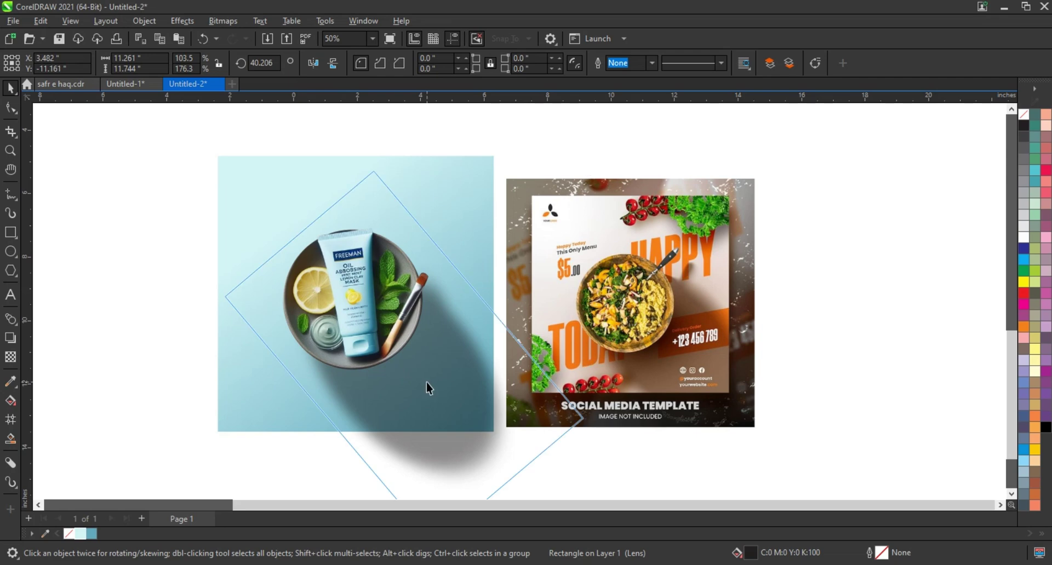
left_click(949, 365)
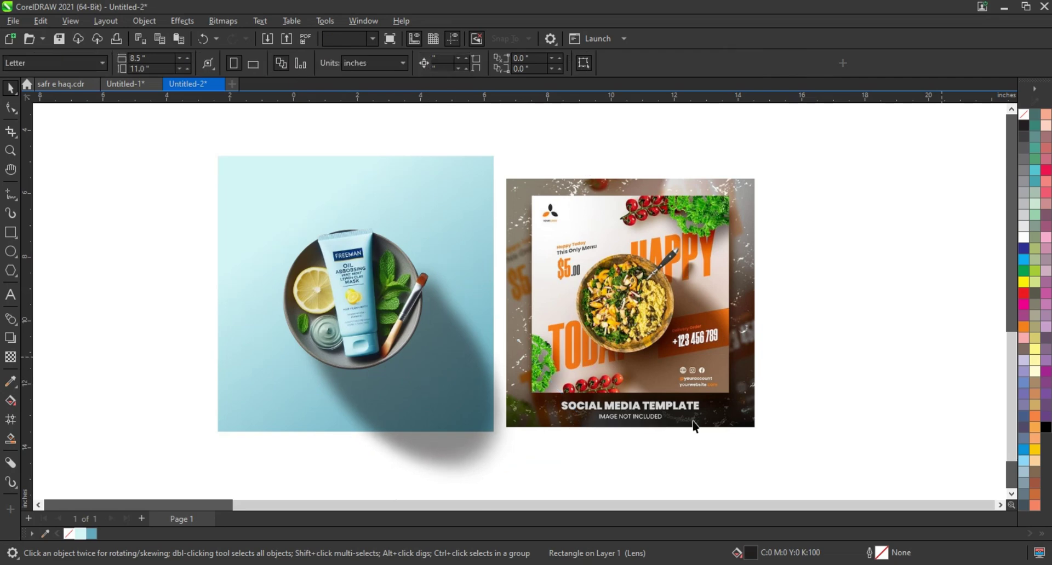
Create and finish a symmetry group from the shadow object
left_click(453, 419)
right_click(454, 419)
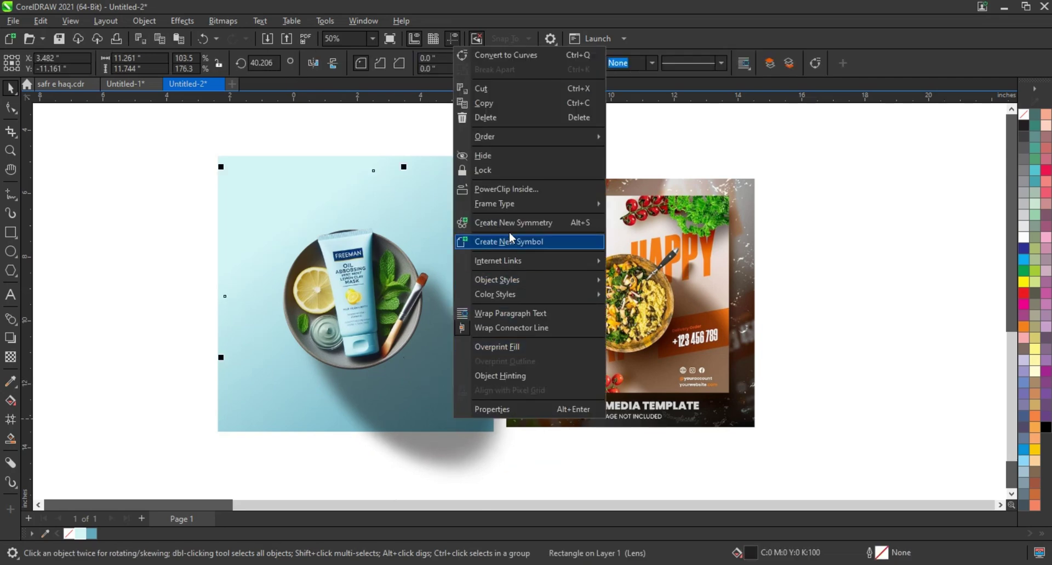
key("Escape")
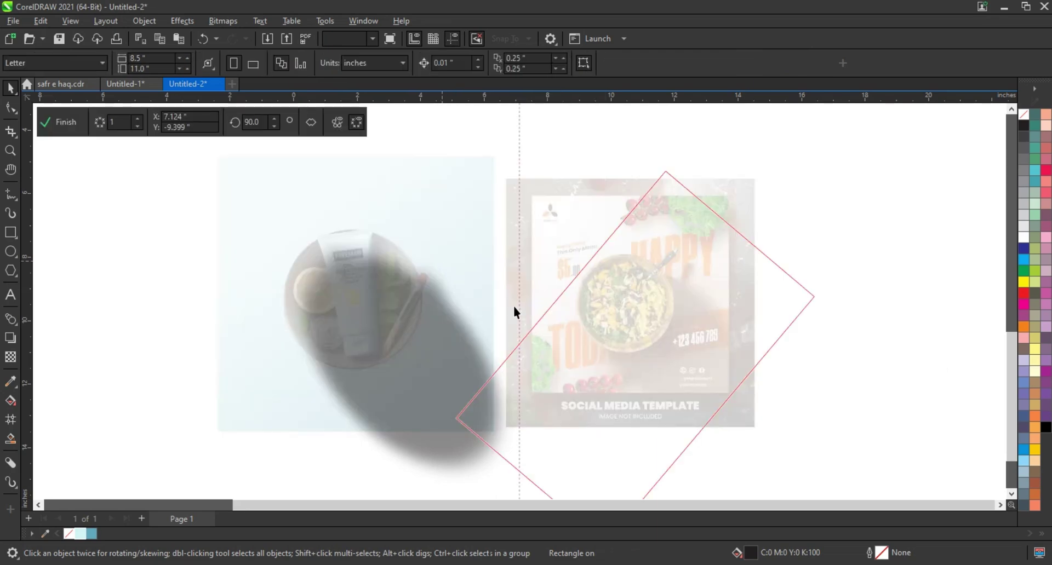
left_click(80, 122)
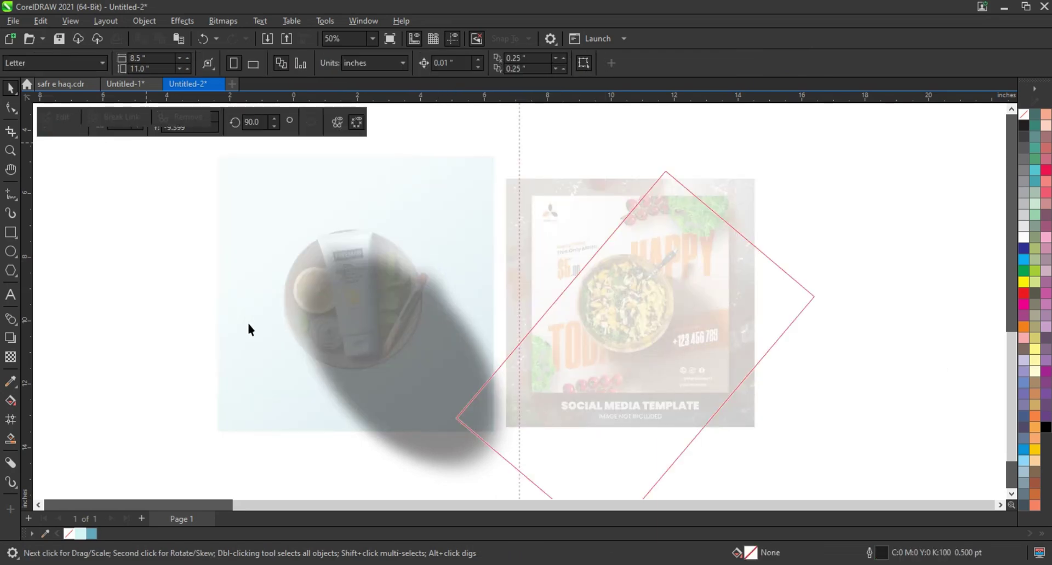
PowerClip the shadow inside the blue square so it stays within its edges
right_click(436, 406)
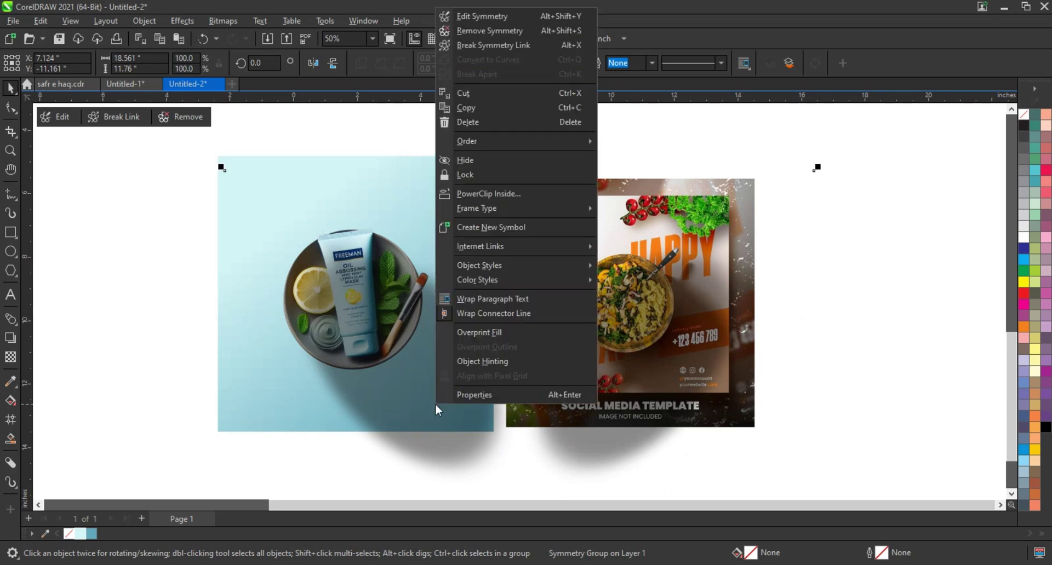
left_click(494, 194)
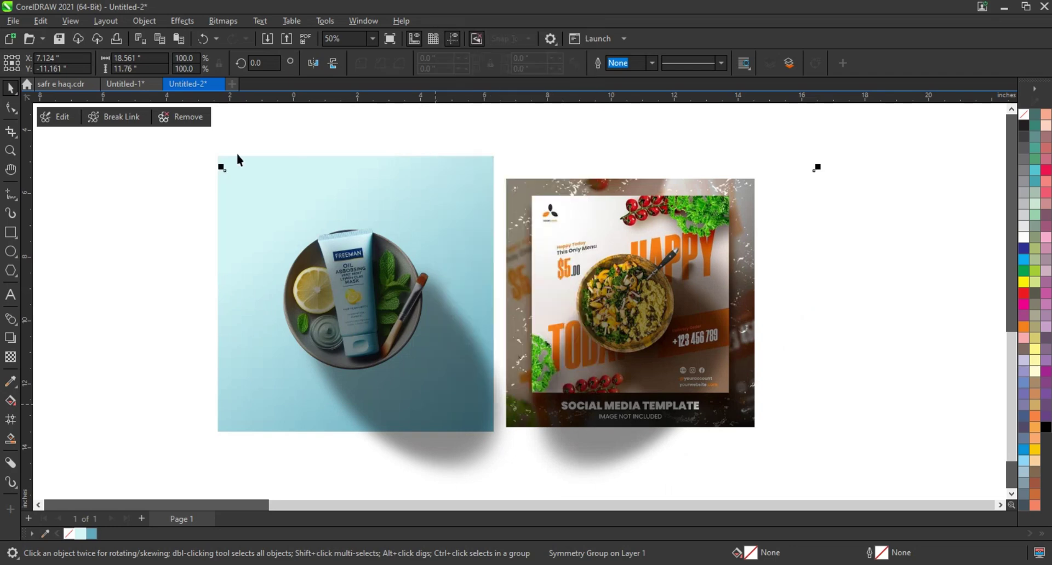
left_click(234, 160)
left_click(159, 240)
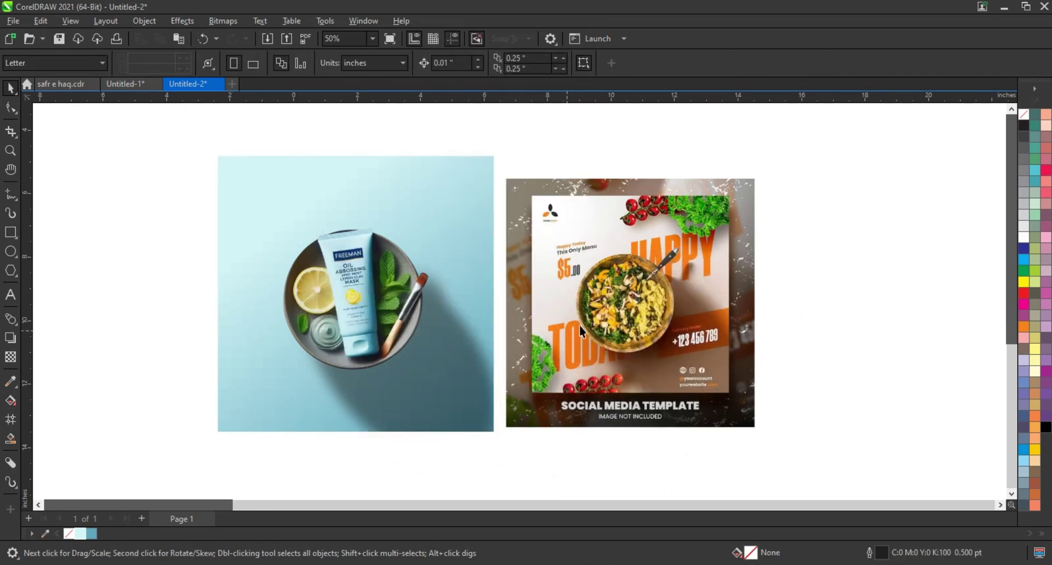
scroll(752, 304, "down", 1)
Draw a circle over the lemon slice and stretch it to about 1.57 inches to fit
scroll(764, 317, "down", 1)
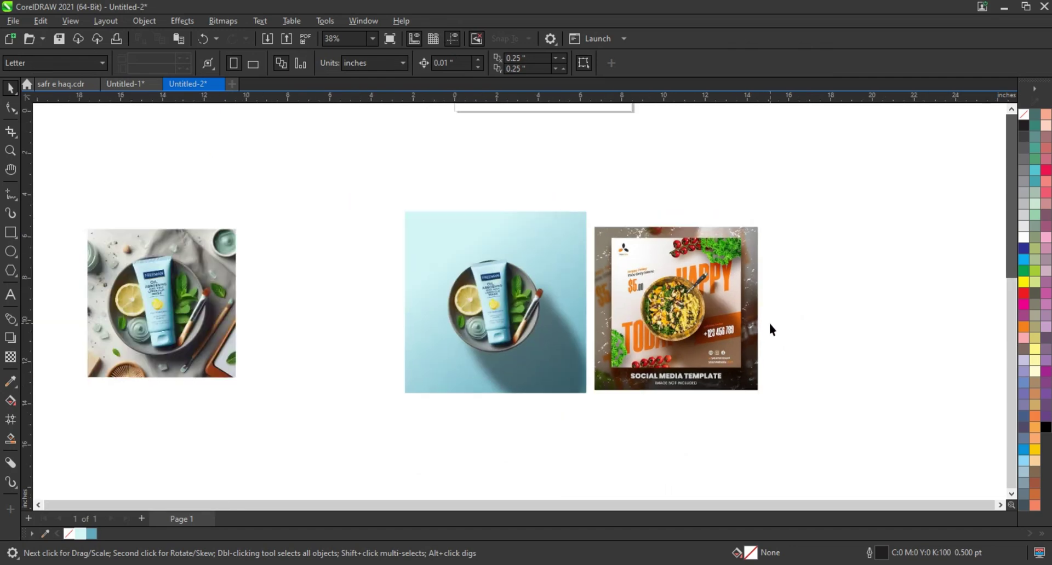
left_click(9, 153)
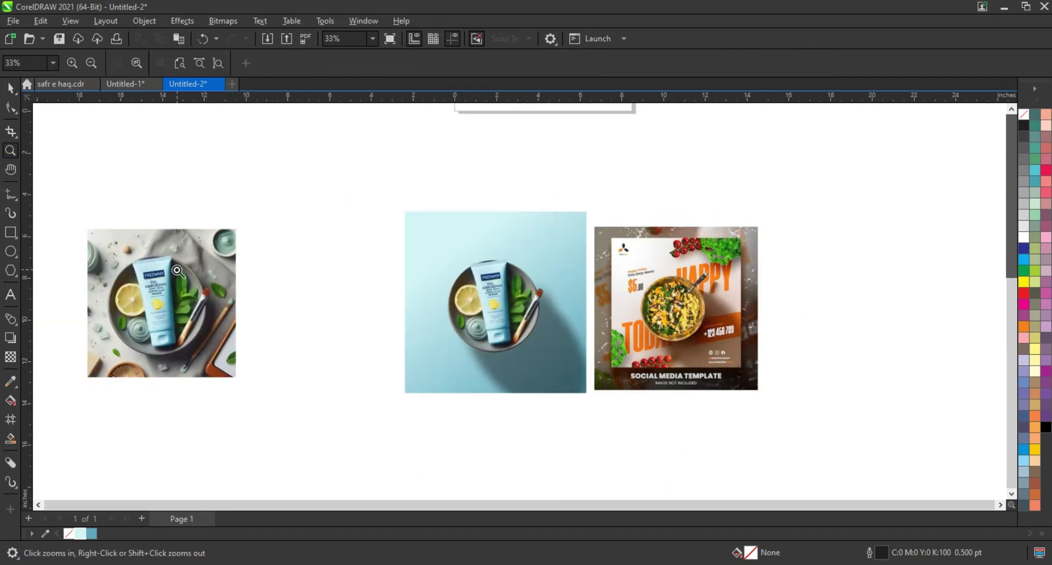
left_click_drag(100, 246, 288, 360)
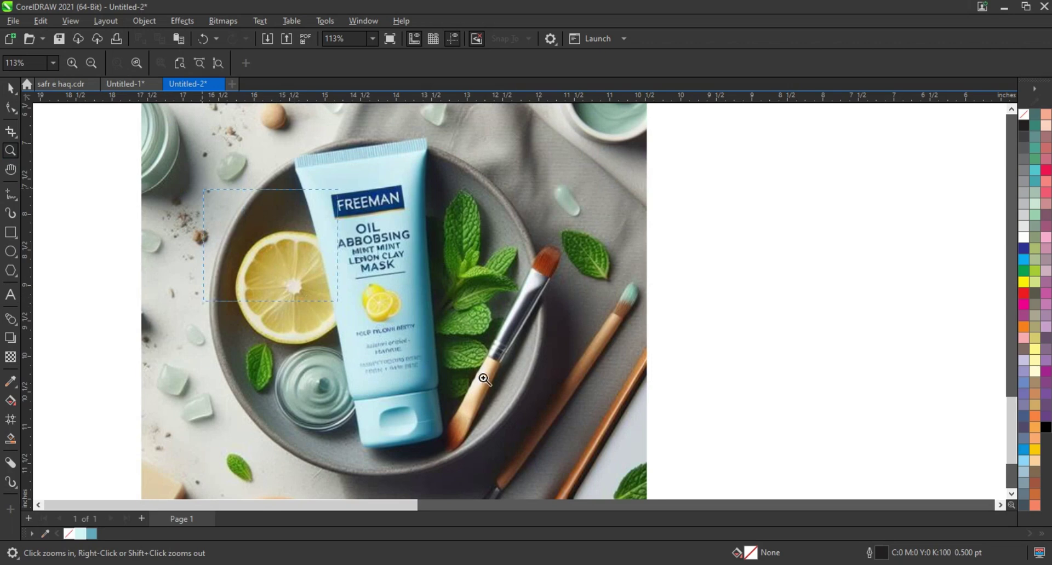
left_click(452, 383)
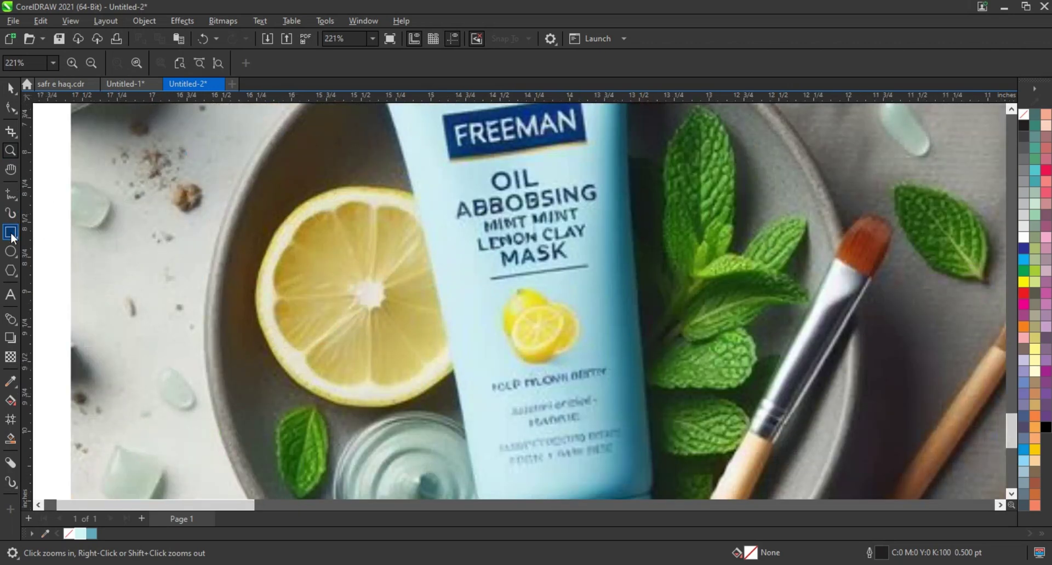
left_click(10, 251)
left_click_drag(265, 209, 470, 406)
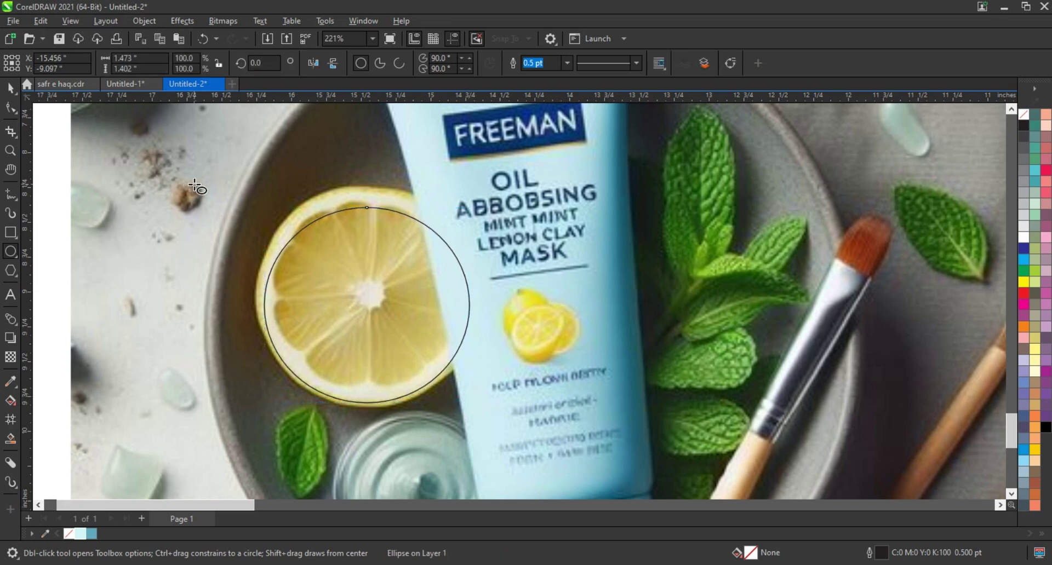
left_click(10, 93)
mouse_move(366, 207)
left_mouse_down()
mouse_move(365, 184)
mouse_move(377, 232)
left_mouse_up()
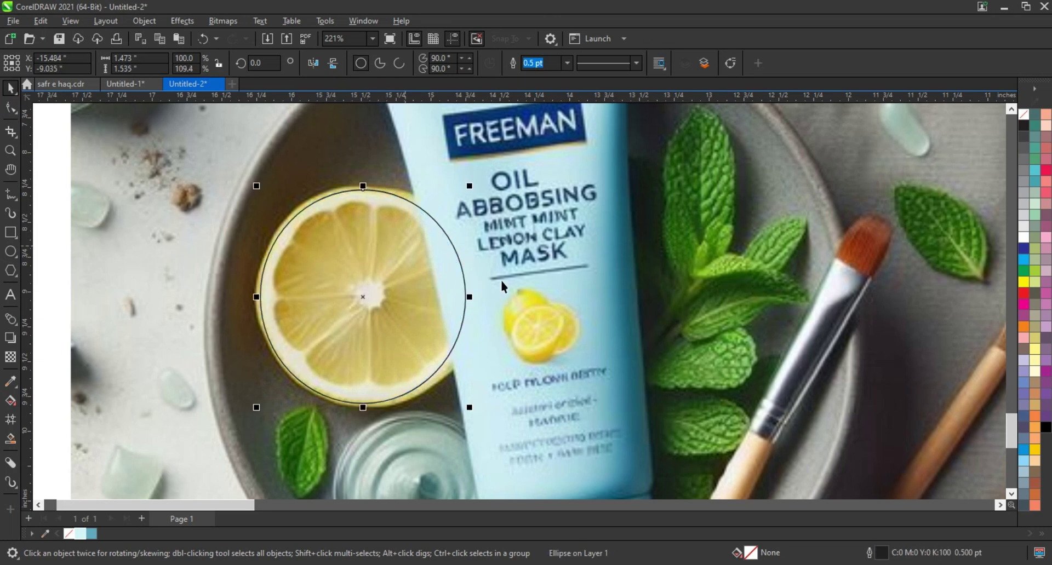
left_click_drag(470, 297, 475, 297)
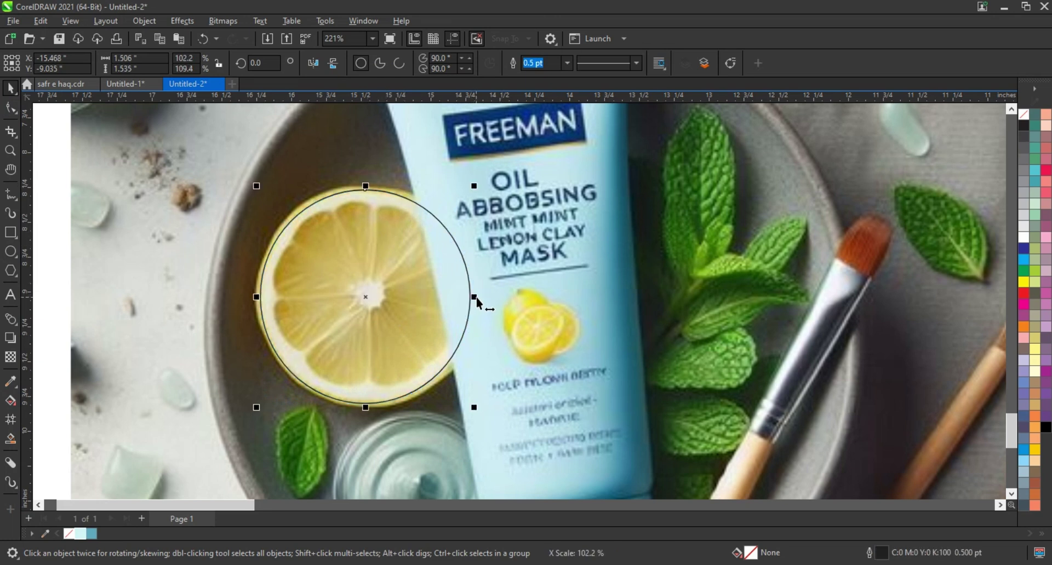
Draw a second circle and move it over the cream jar at the photo's left edge
scroll(329, 249, "down", 2)
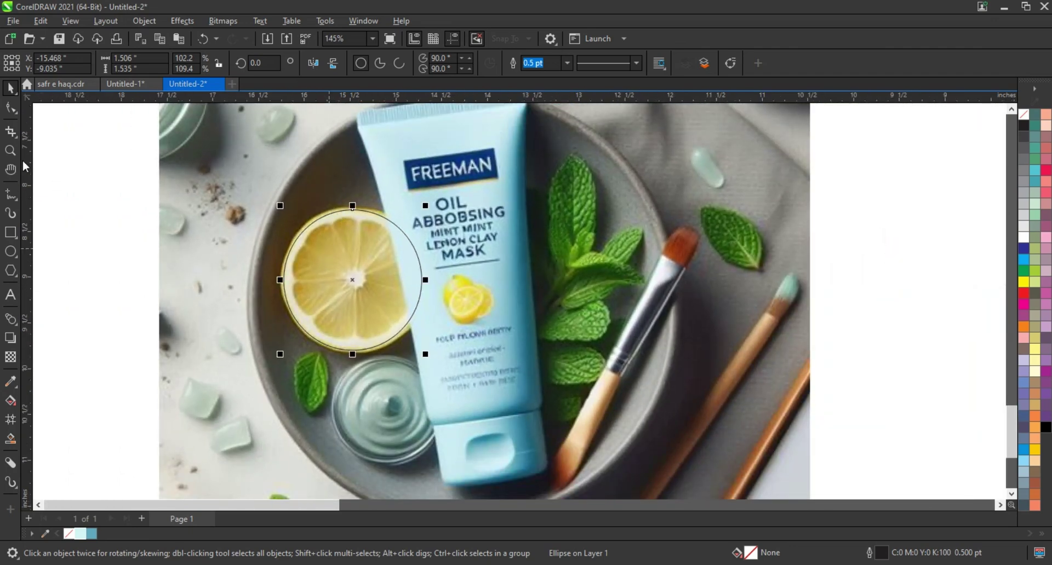
left_click(10, 150)
right_click(431, 272)
right_click(531, 277)
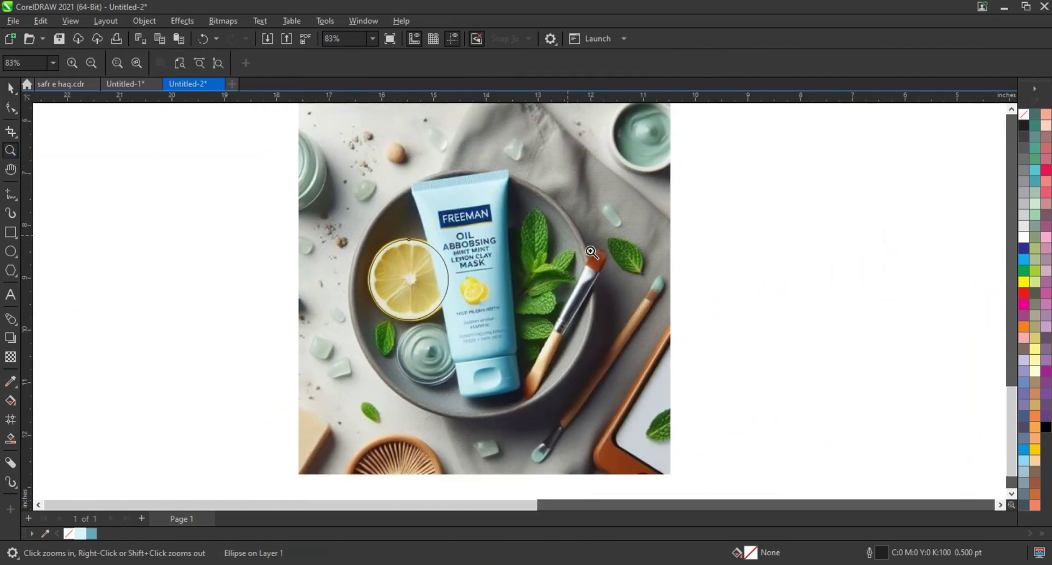
left_click_drag(223, 106, 553, 285)
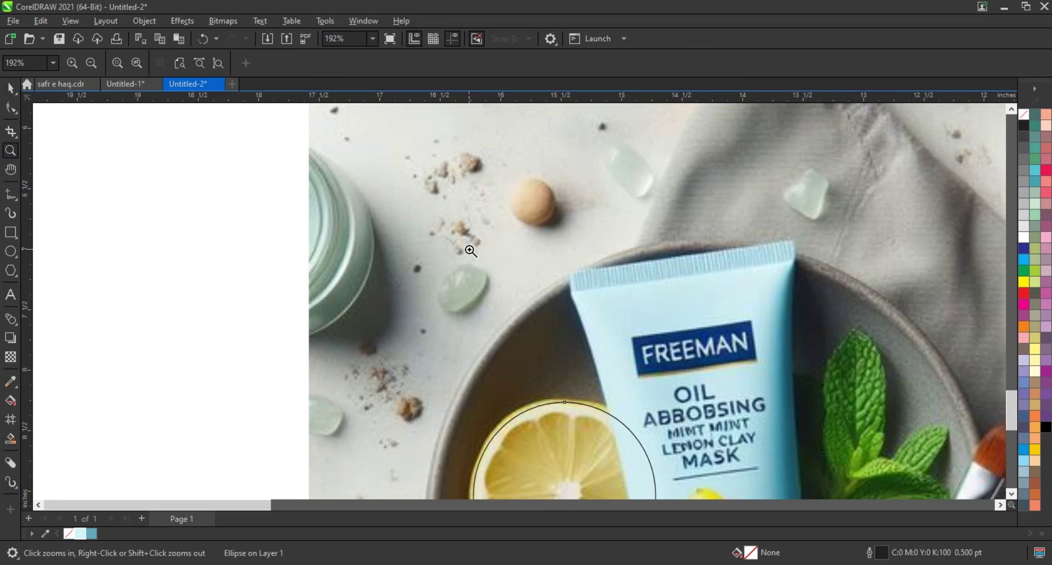
left_click(10, 252)
left_click_drag(254, 145, 450, 340)
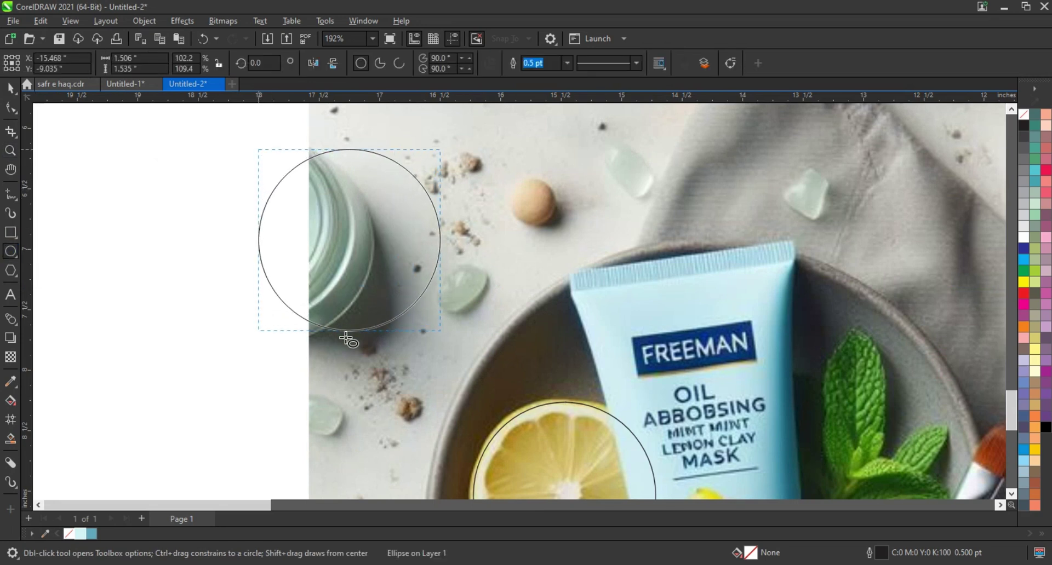
left_click(10, 88)
left_click_drag(335, 237, 263, 240)
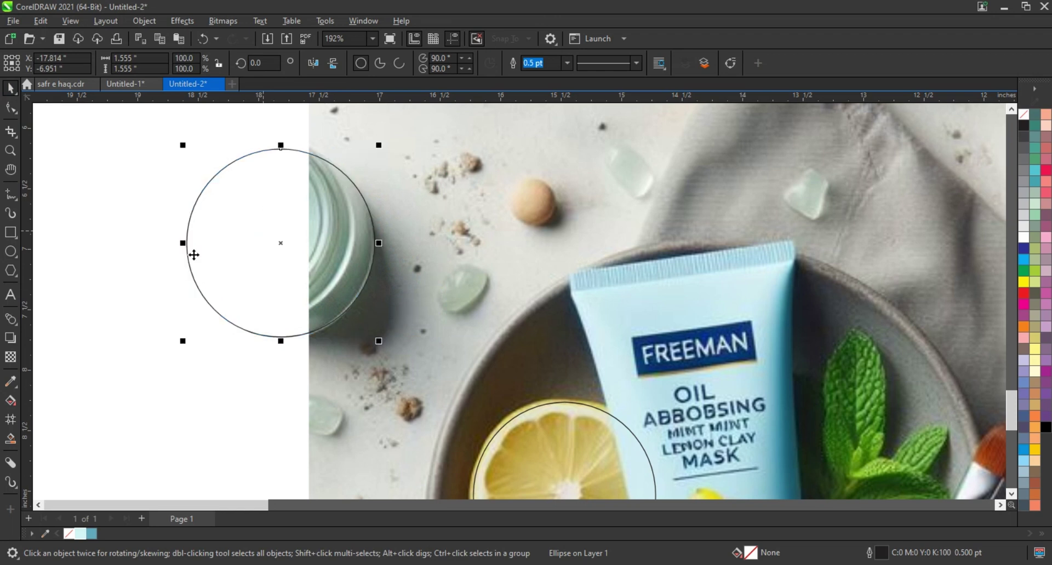
Paste a copy of the jar circle over the top-right cream jar
scroll(120, 269, "down", 3)
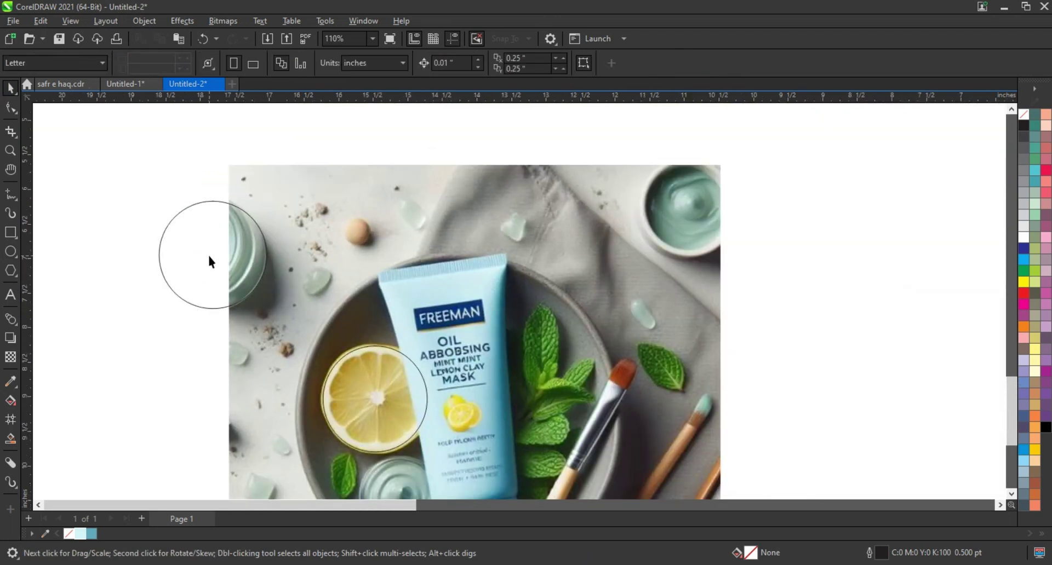
key("ctrl+v")
left_click_drag(729, 202, 691, 210)
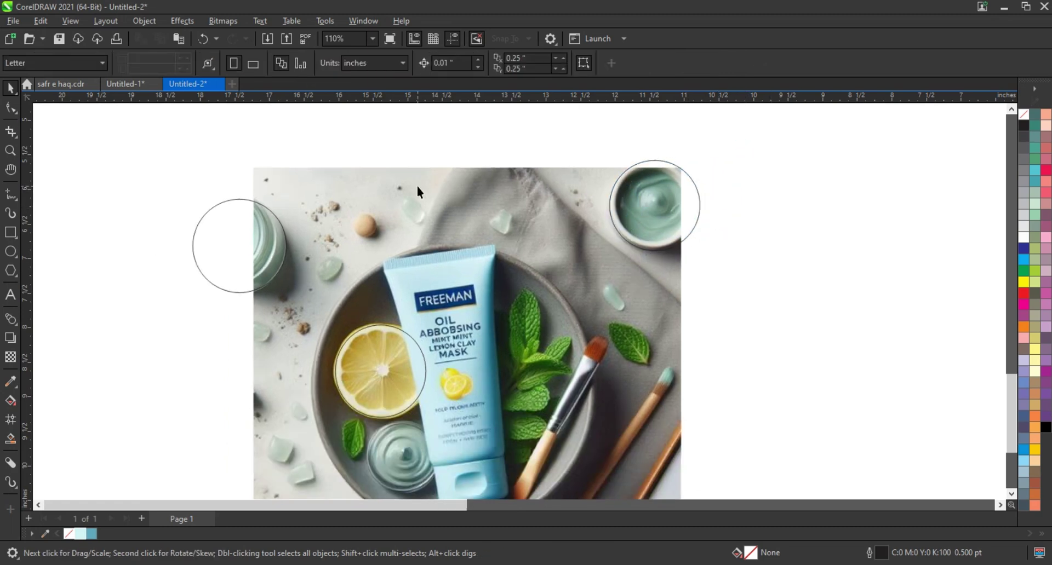
left_click(404, 175)
scroll(384, 219, "down", 2)
left_click(280, 272)
scroll(290, 269, "down", 2)
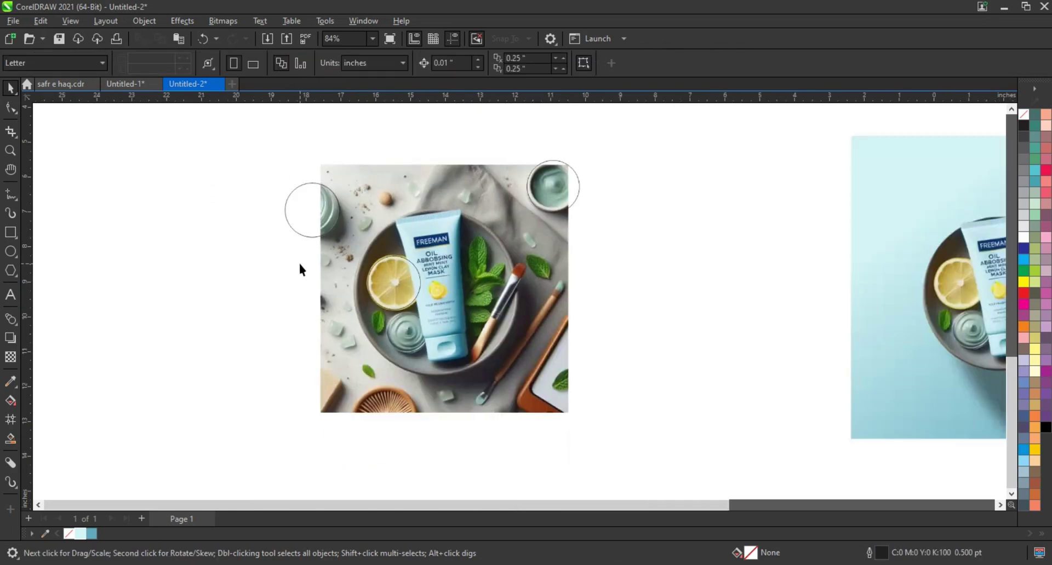
left_click(10, 150)
Draw a freehand line tip to tip across the mint leaf and curve its sides to match
left_click(607, 324)
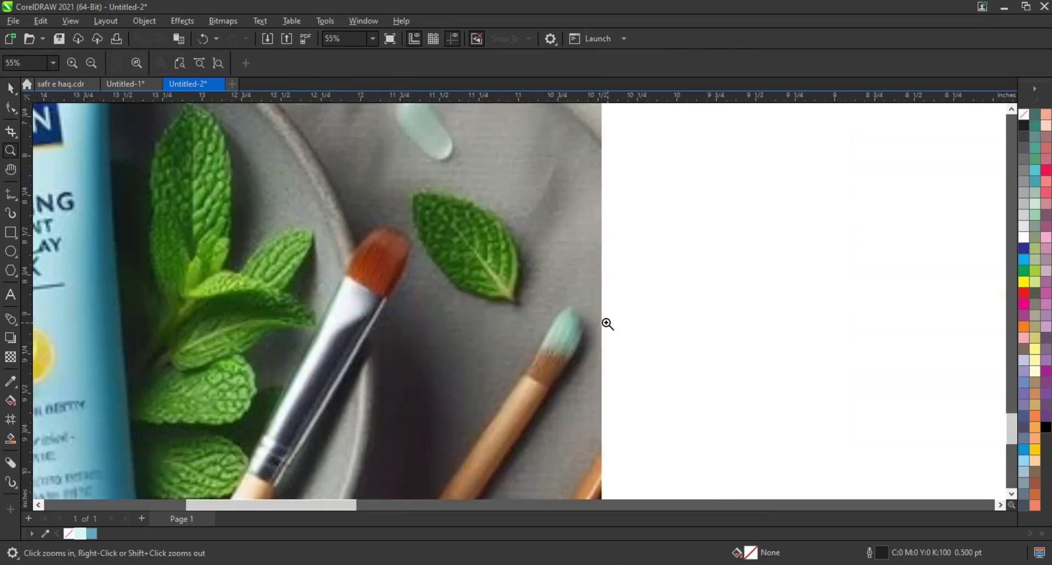
left_click(10, 194)
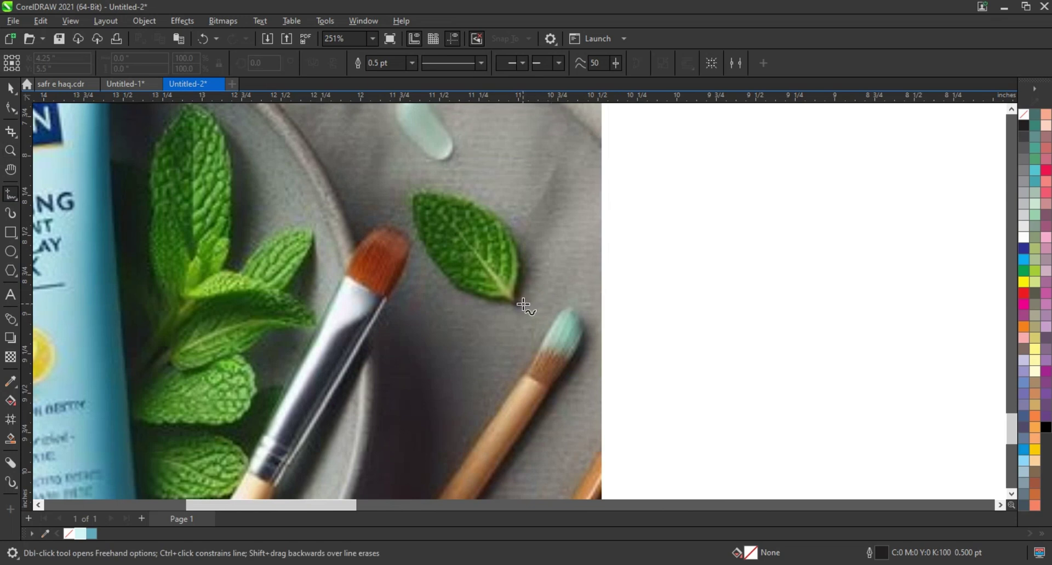
left_click(416, 192)
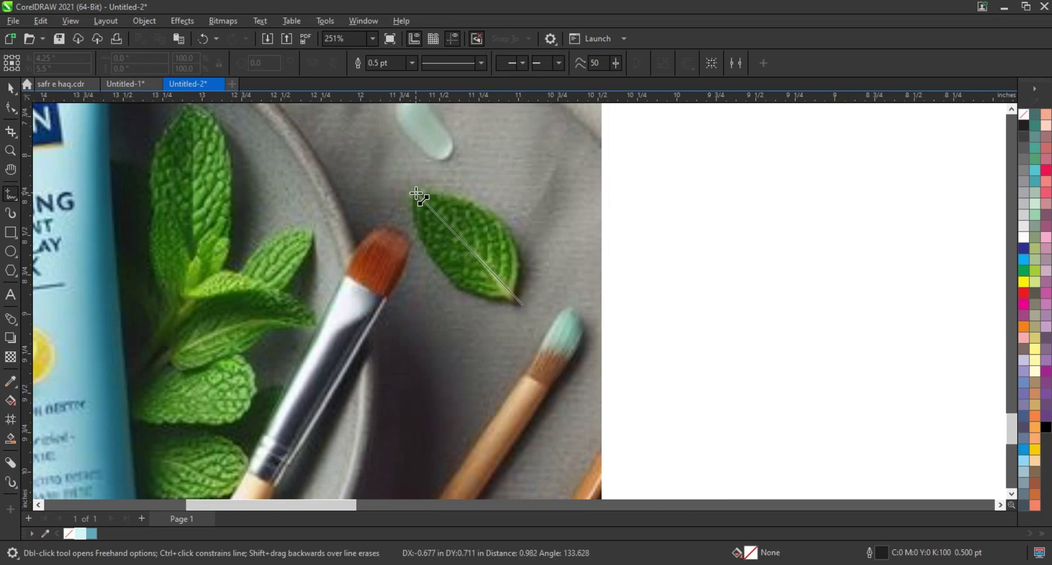
left_click(521, 303)
left_click(10, 108)
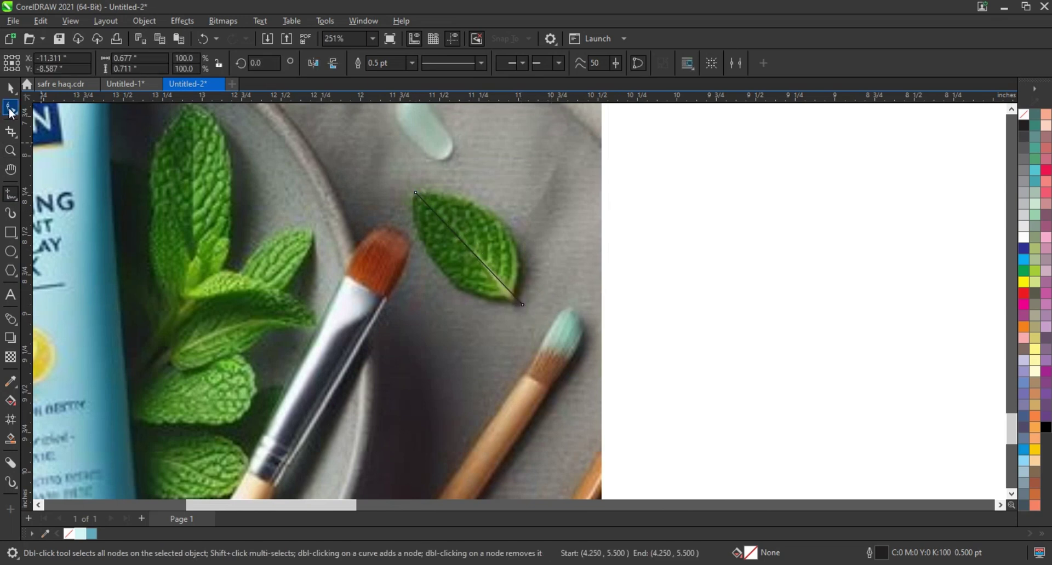
left_click(202, 64)
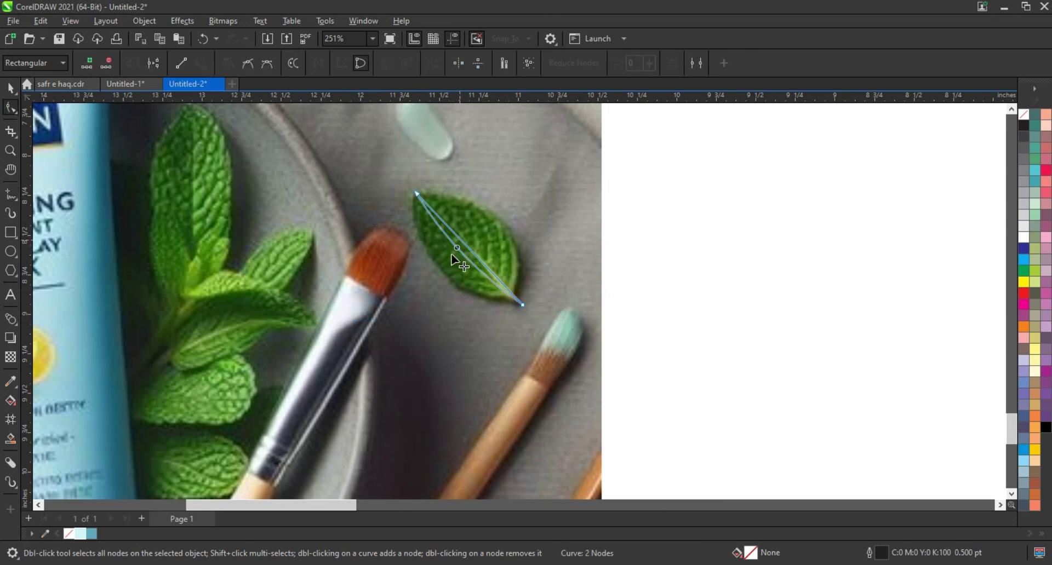
left_click_drag(459, 239, 439, 267)
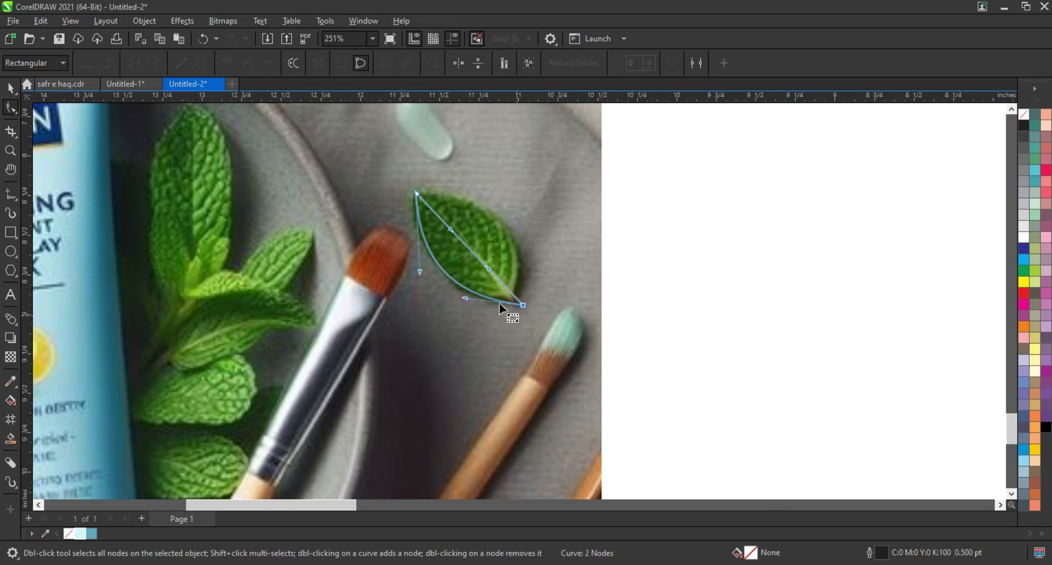
left_click(489, 272)
left_click_drag(450, 228, 486, 239)
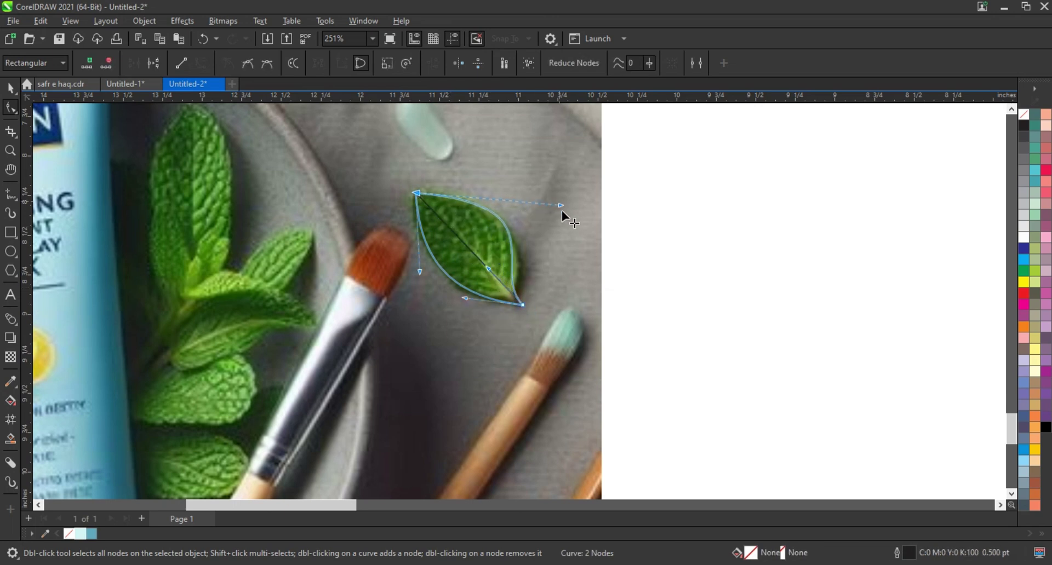
left_click_drag(575, 222, 556, 214)
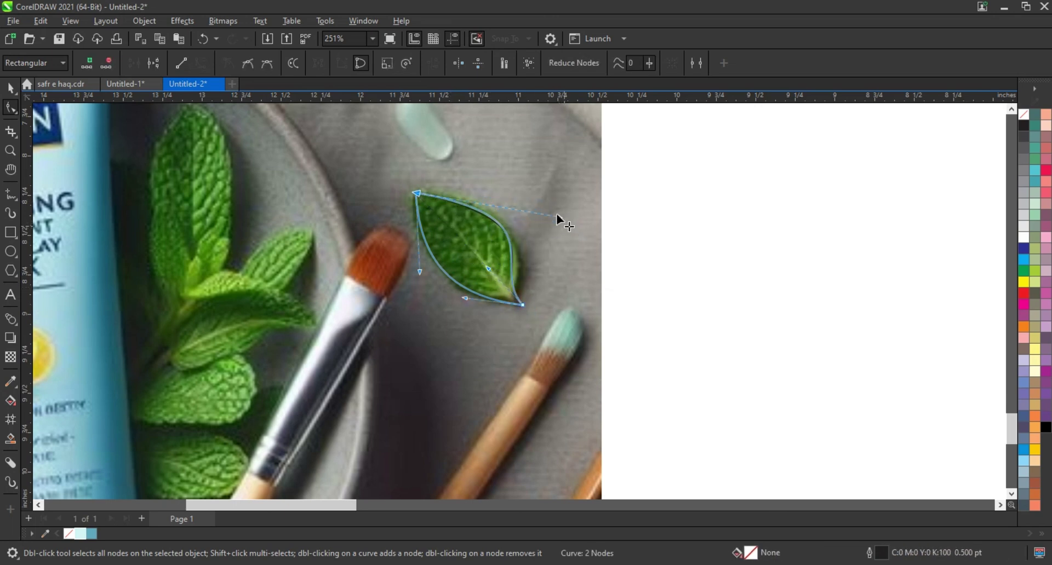
left_click(525, 303)
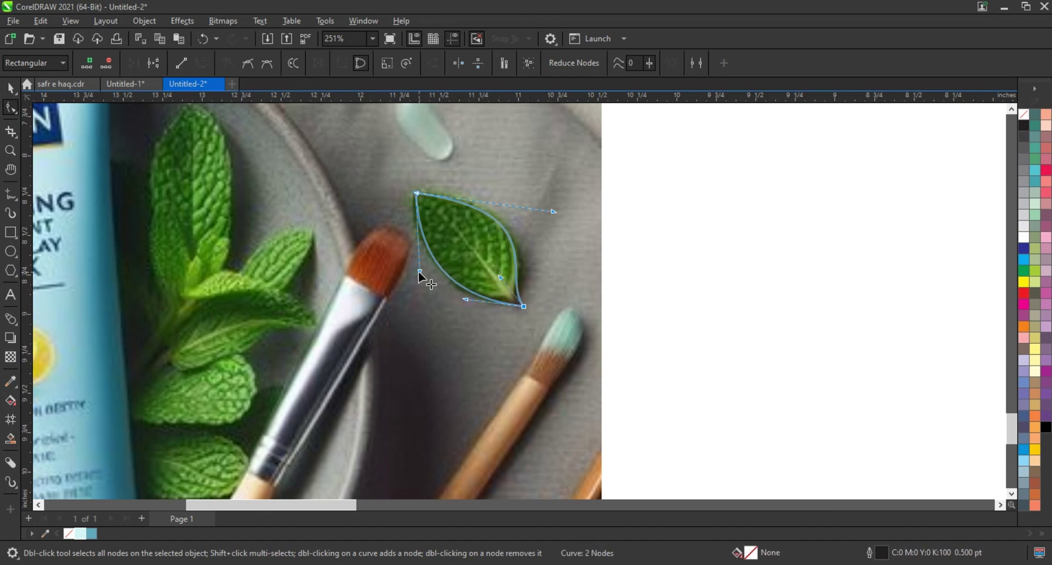
left_click_drag(420, 272, 414, 273)
Marquee-select the three circles together with the leaf outline
left_click(13, 91)
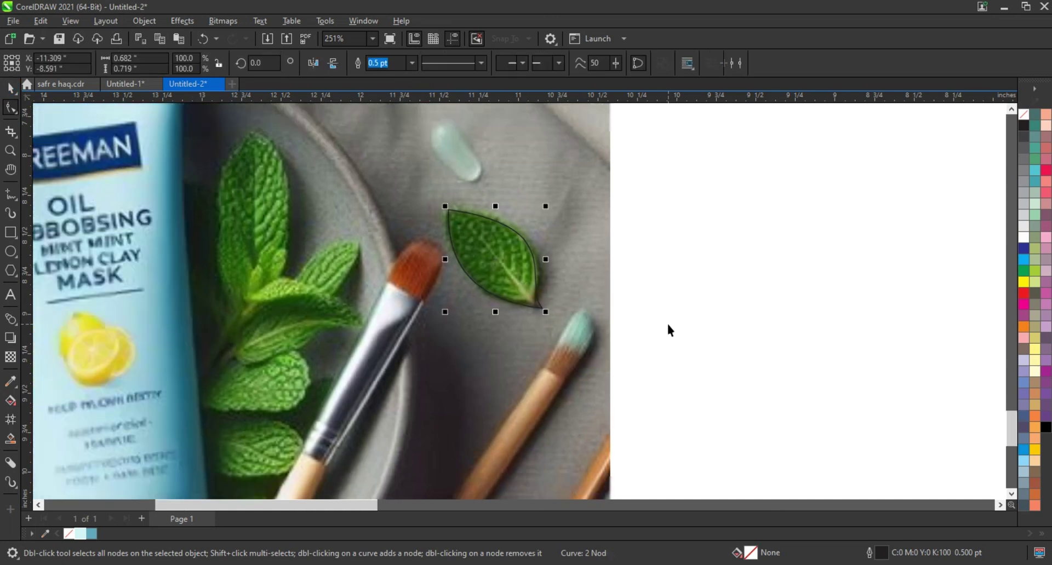
scroll(666, 321, "down", 2)
scroll(677, 320, "down", 2)
left_click(725, 159)
left_click_drag(725, 163, 327, 375)
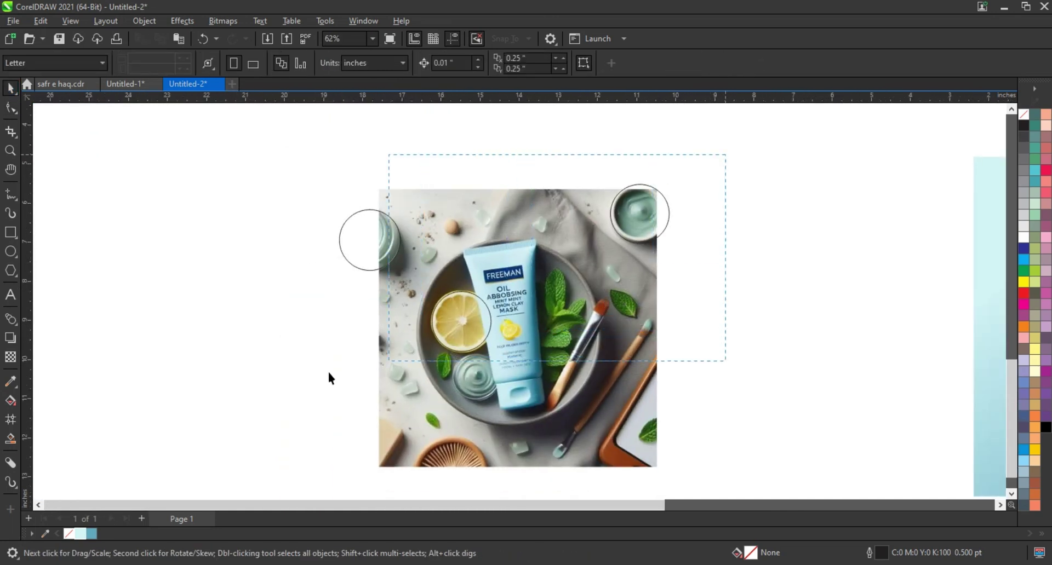
Fill the four shapes light grey and PowerClip the product photo inside them
left_click(1023, 228)
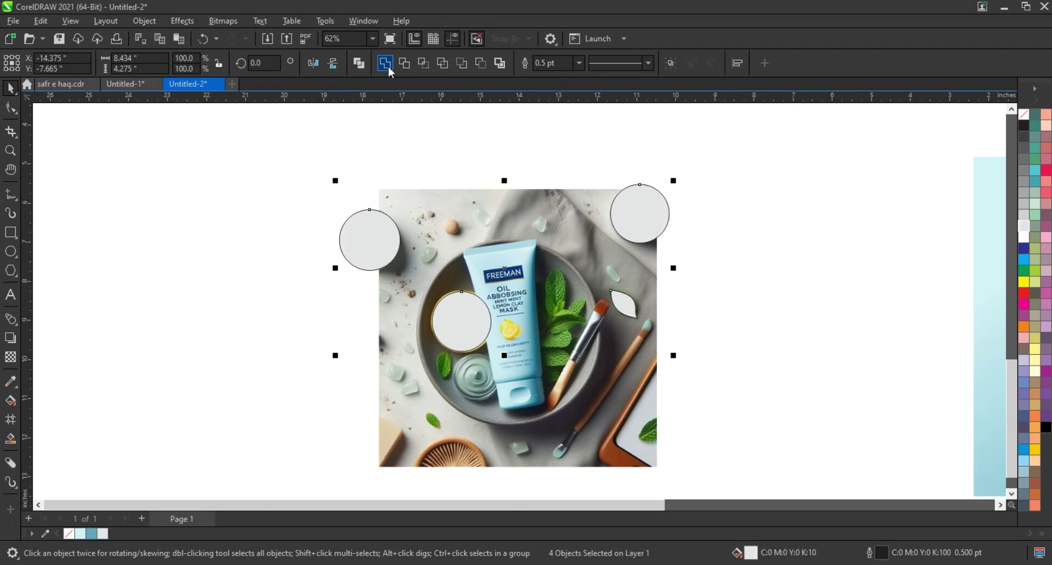
left_click(269, 192)
left_click(433, 421)
right_click(433, 421)
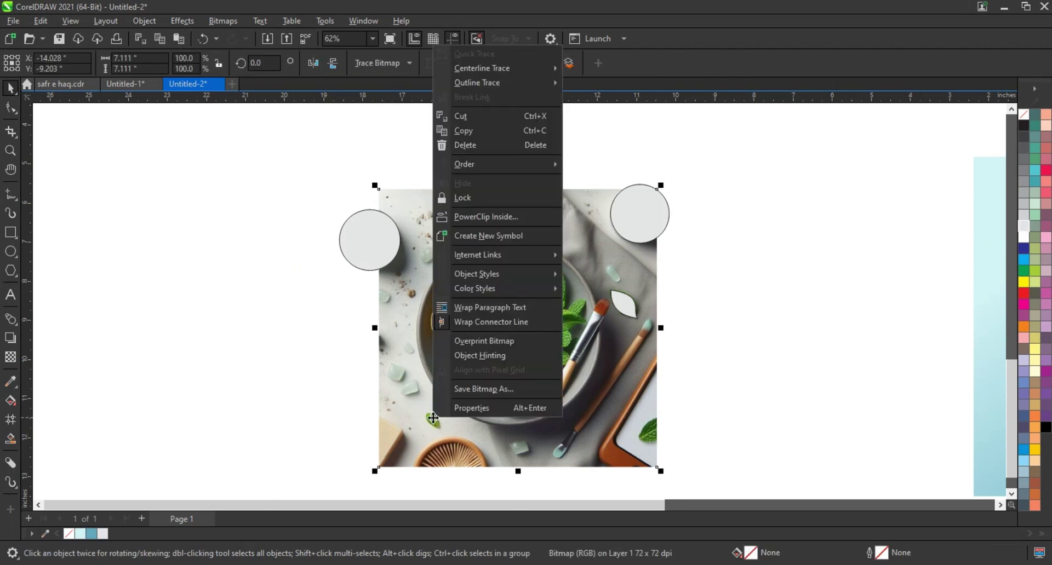
left_click(485, 217)
left_click(636, 215)
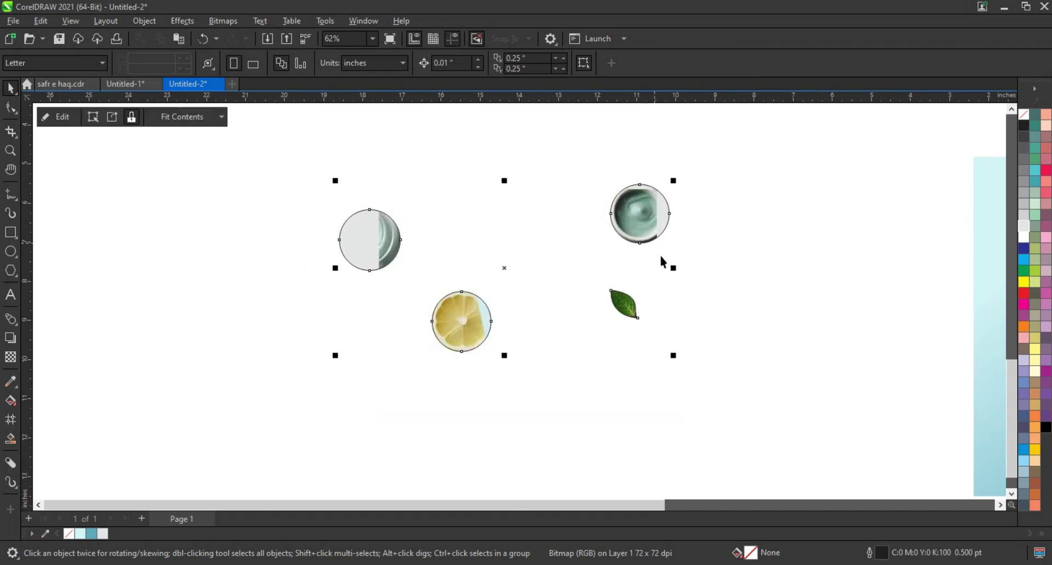
Remove the outline from the clipped cutouts
left_click(688, 303)
left_click(630, 311)
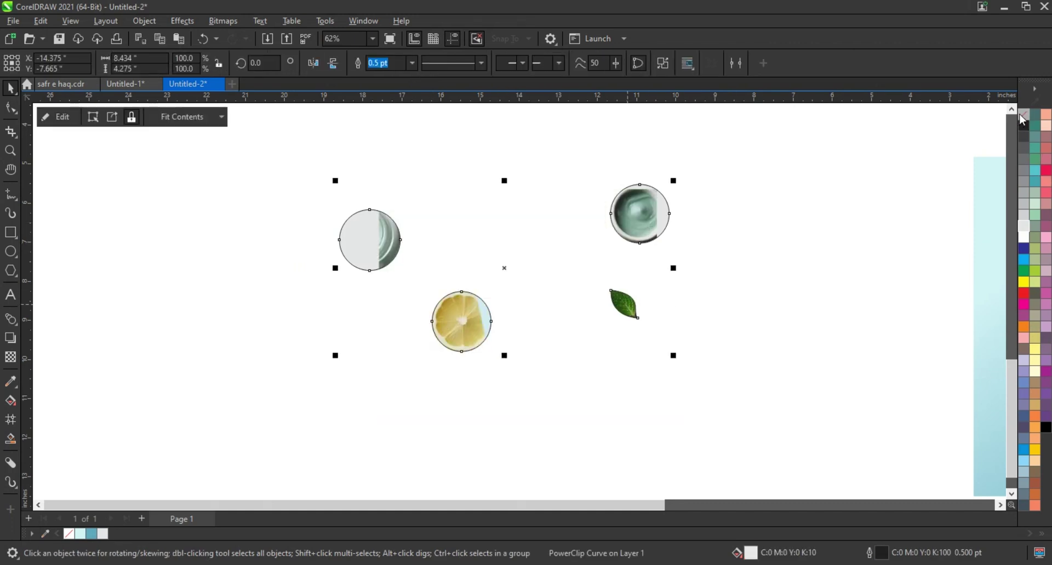
right_click(1024, 131)
left_click(981, 123)
left_click(787, 213)
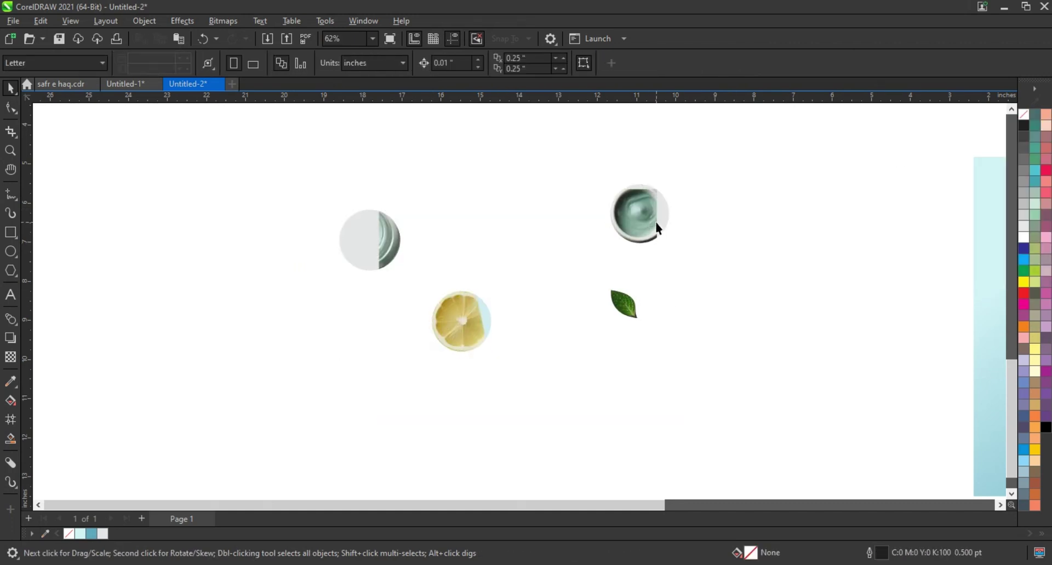
left_click(656, 222)
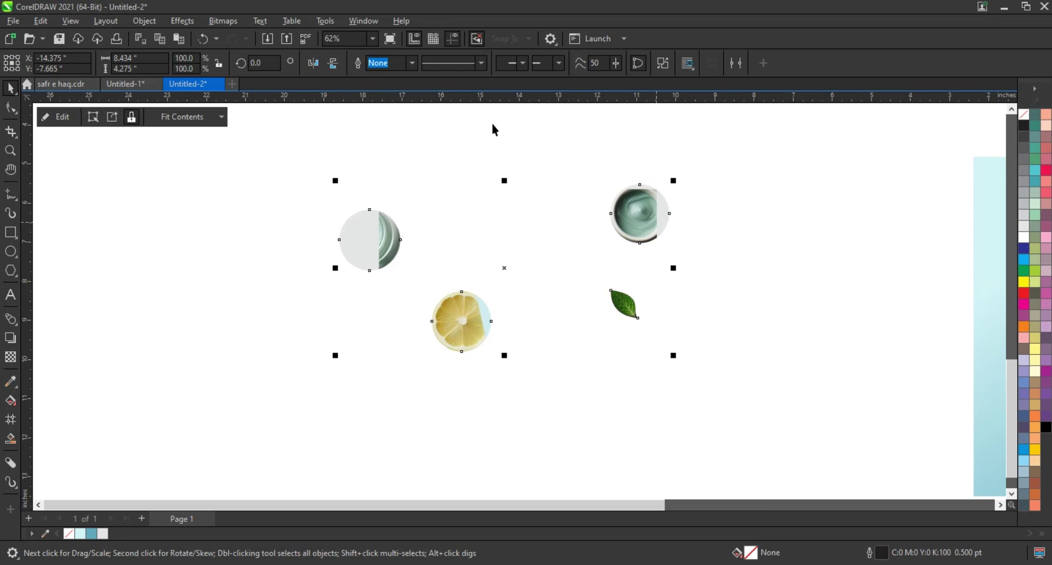
Ungroup the clip into separate lemon, left-jar and top-right-jar cutouts
left_click(665, 62)
left_click(467, 328)
left_click(376, 242)
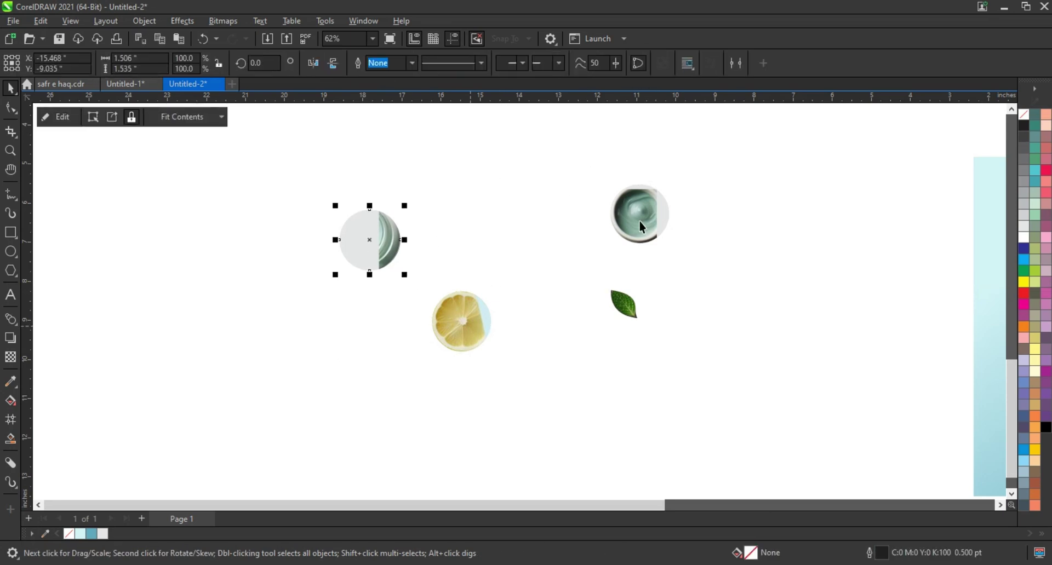
left_click(641, 225)
scroll(448, 282, "down", 2)
scroll(448, 281, "down", 1)
Move the jar cutout onto the product photo at its left edge
key("ctrl+a")
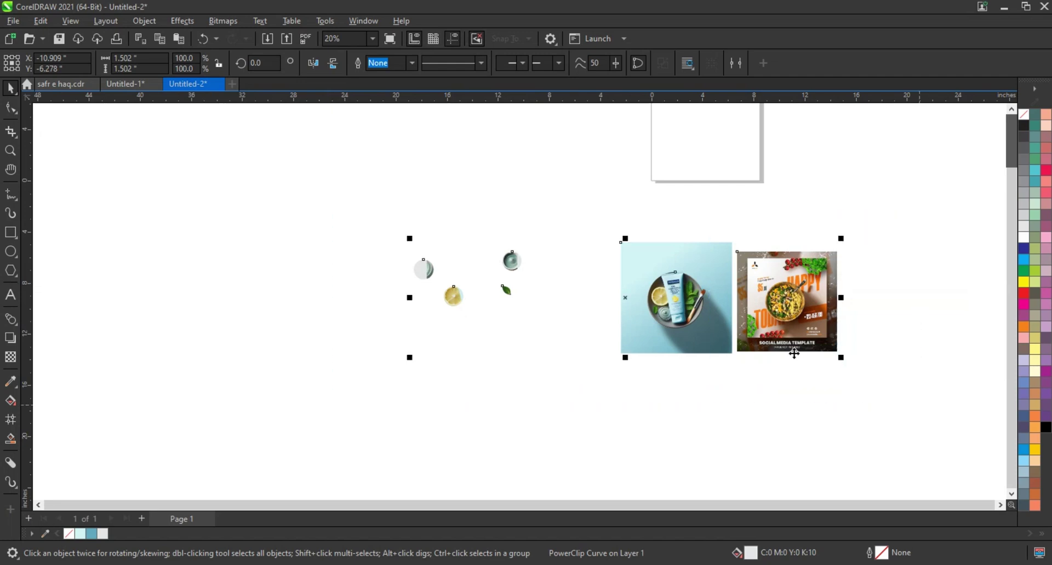
key("shift+F2")
mouse_move(277, 222)
left_mouse_down()
mouse_move(744, 212)
mouse_move(747, 190)
left_mouse_up()
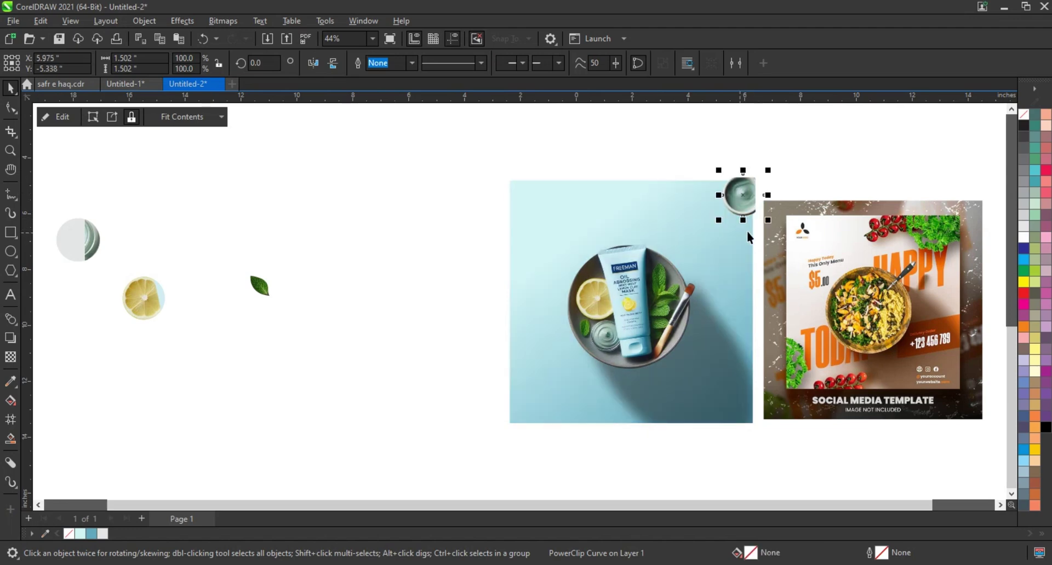
mouse_move(92, 236)
left_mouse_down()
mouse_move(531, 230)
mouse_move(495, 235)
left_mouse_up()
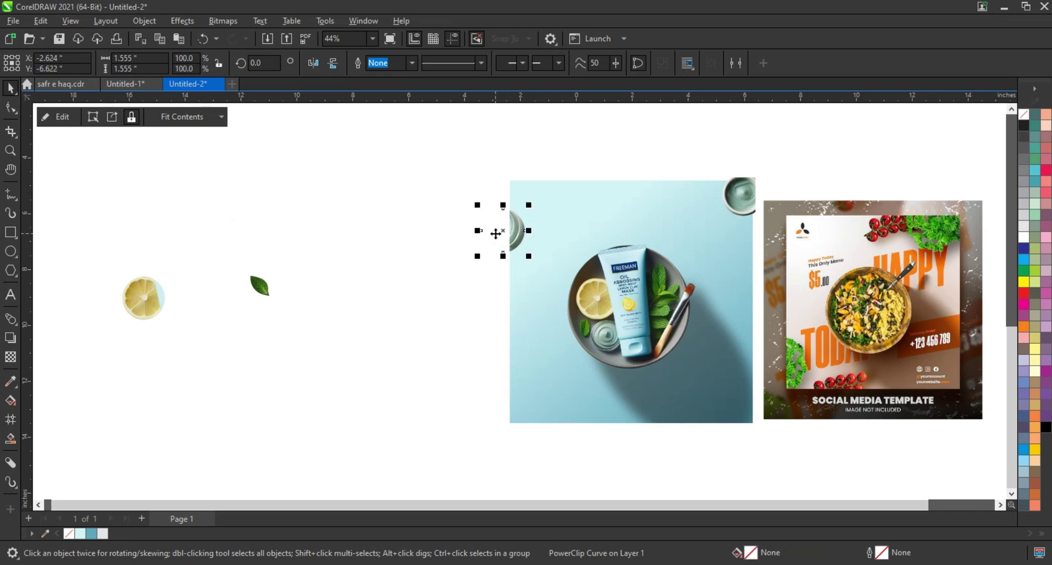
left_click_drag(500, 222, 496, 214)
left_click(467, 263)
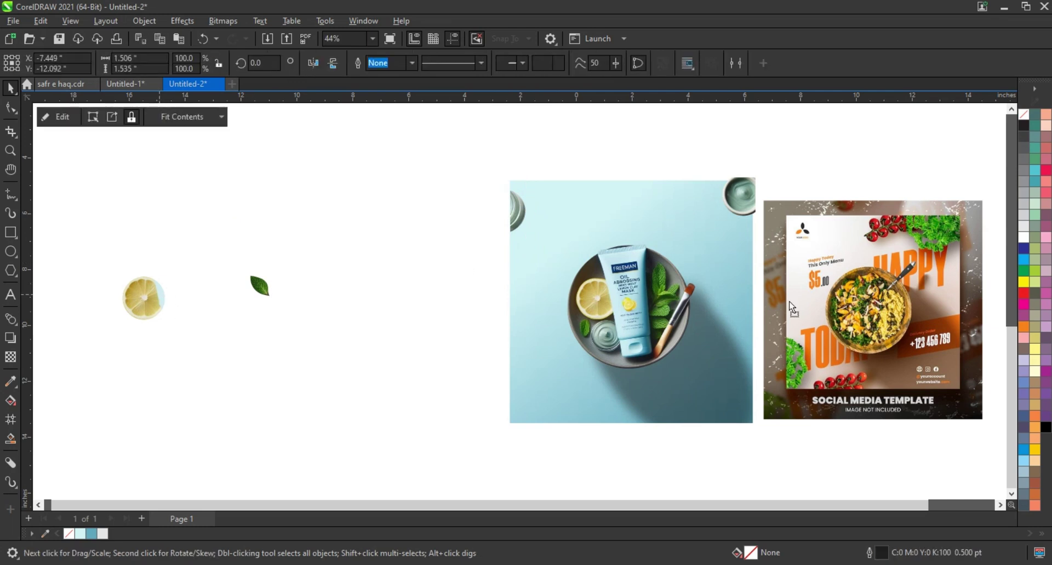
Place the lemon slice top-right without grey fill, enlarged and rotated about 33 degrees
left_click_drag(159, 294, 760, 246)
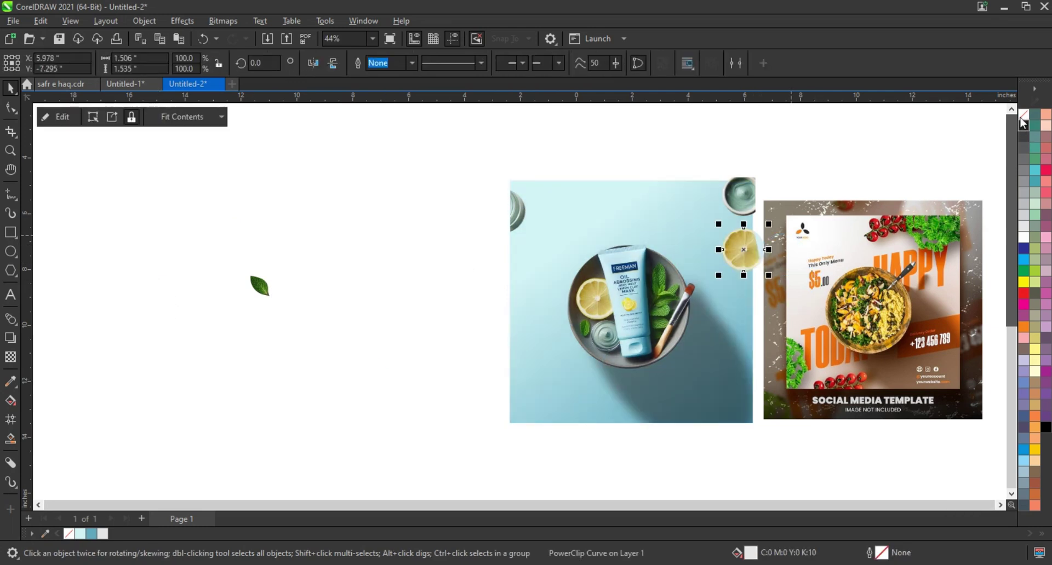
left_click(1023, 114)
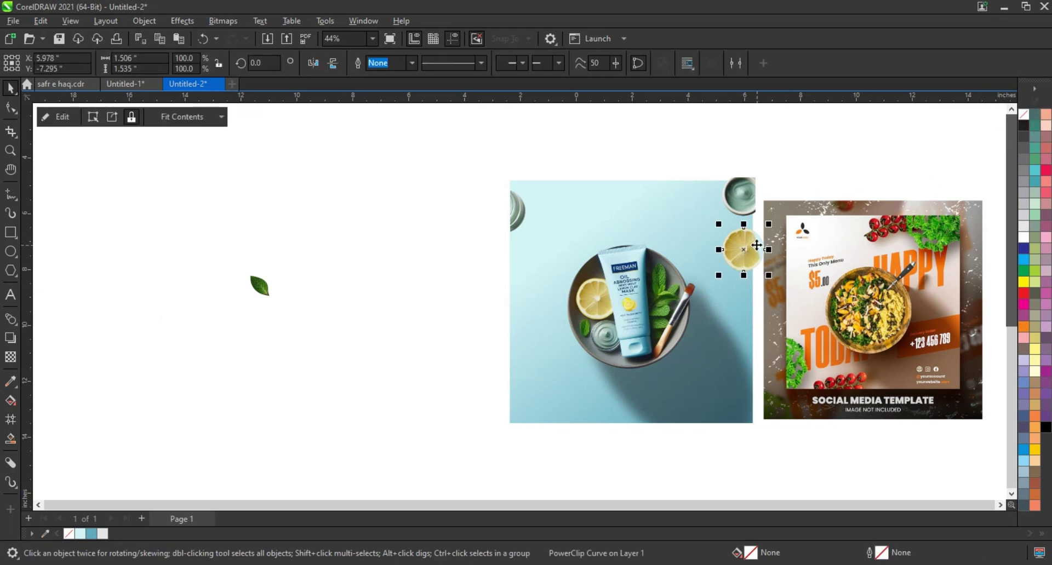
left_click_drag(757, 245, 663, 151)
left_click(700, 197)
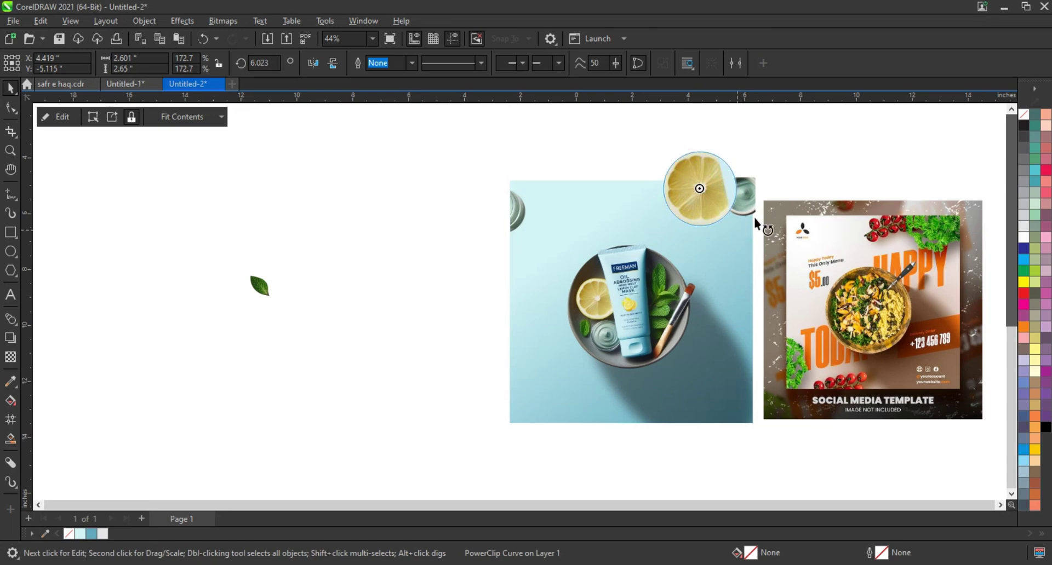
mouse_move(737, 235)
left_mouse_down()
mouse_move(756, 215)
mouse_move(713, 204)
left_mouse_up()
left_click(711, 207)
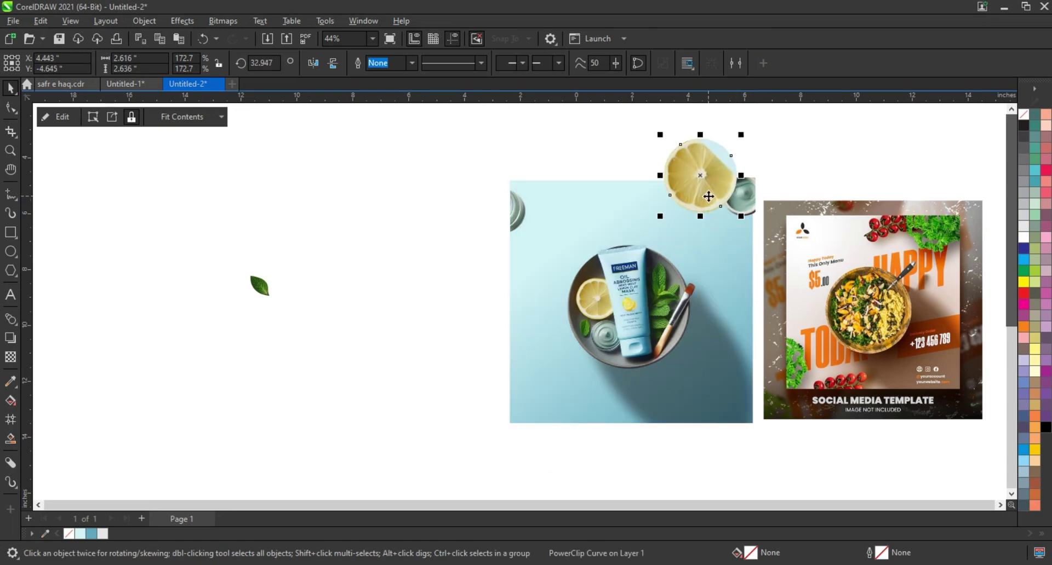
Copy the lemon, mirror and flip it, and place it at the photo's lower-left corner
left_click(756, 210)
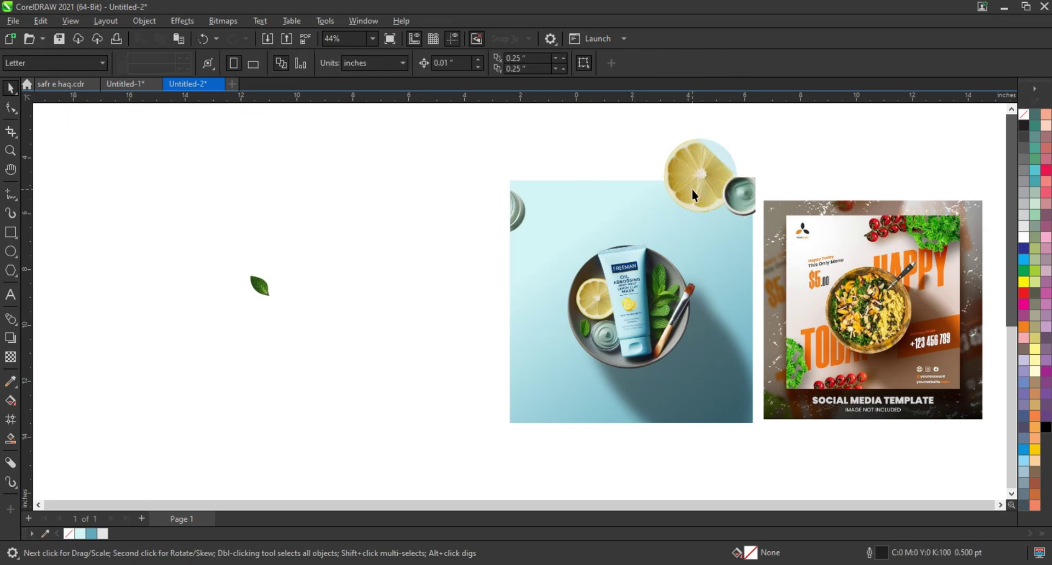
left_click_drag(692, 189, 507, 373)
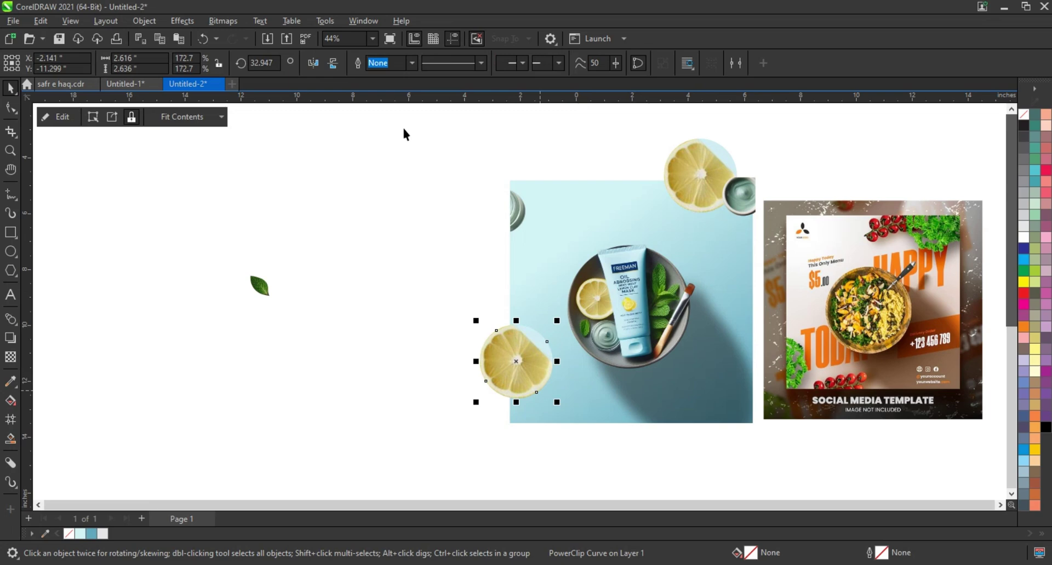
left_click(336, 70)
left_click(333, 63)
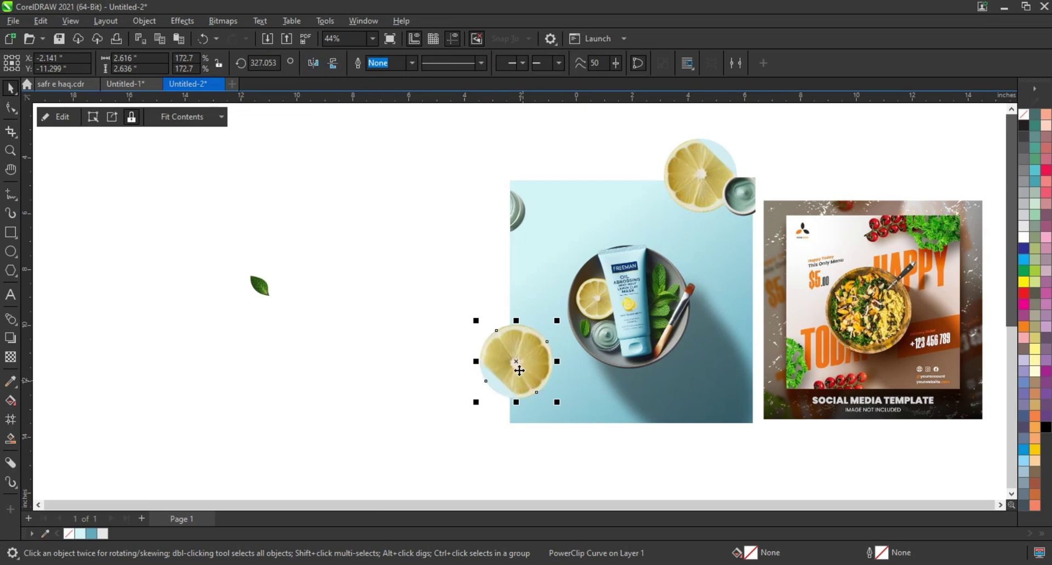
left_click_drag(518, 370, 524, 403)
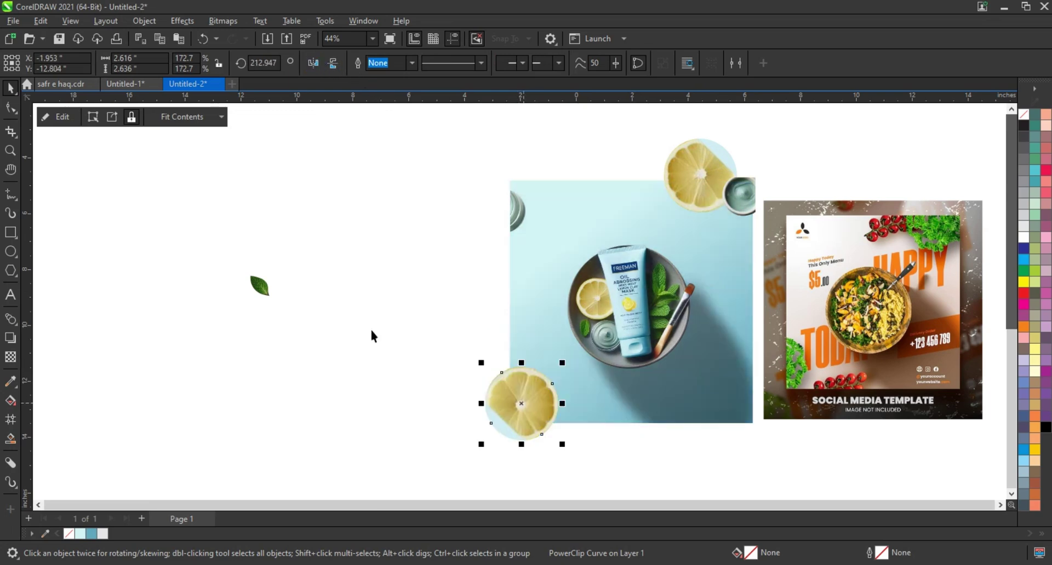
left_click(367, 326)
left_click(259, 285)
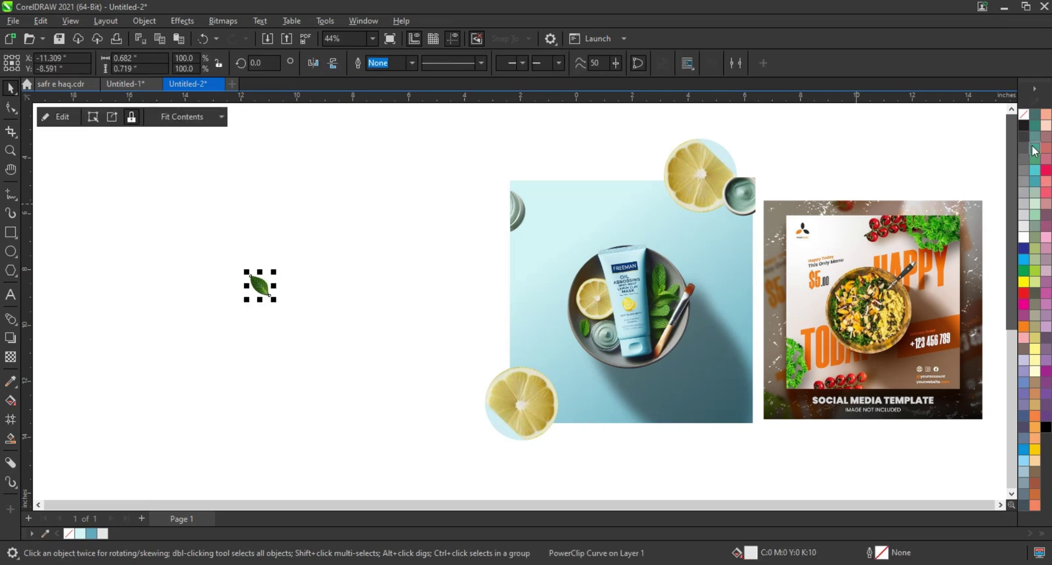
Move a leaf onto the product photo and add a mirrored leaf at its lower left
right_click(1025, 121)
left_click(1010, 128)
mouse_move(269, 293)
left_mouse_down()
mouse_move(544, 200)
mouse_move(528, 356)
left_mouse_up()
mouse_move(758, 295)
left_mouse_down()
mouse_move(737, 262)
mouse_move(688, 236)
mouse_move(752, 243)
mouse_move(733, 230)
mouse_move(592, 397)
left_mouse_up()
left_click(313, 64)
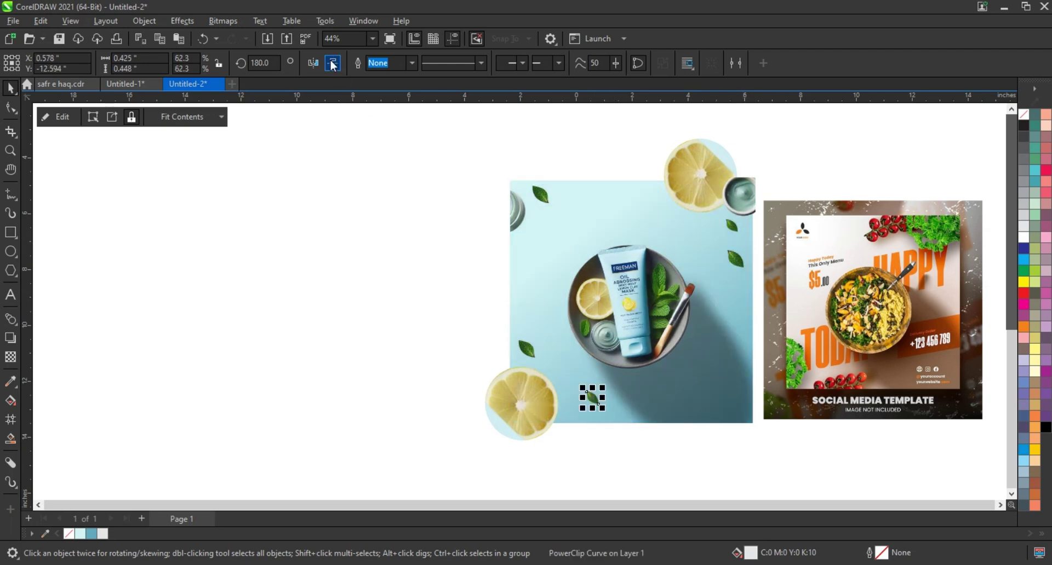
left_click(412, 321)
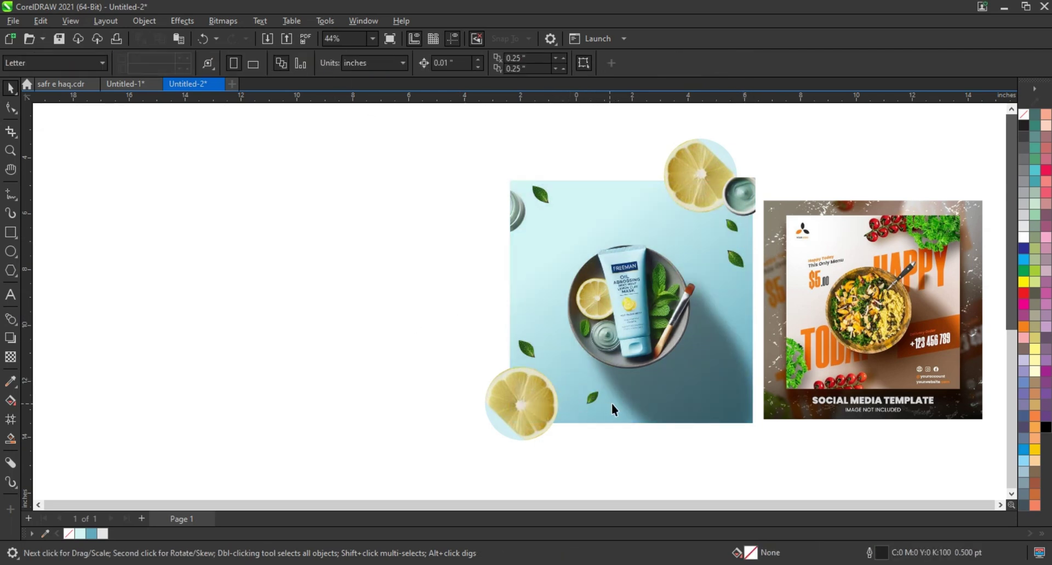
PowerClip the lemon, jar and leaf decorations inside the product photo, then zoom to fit
left_click_drag(590, 399, 585, 403)
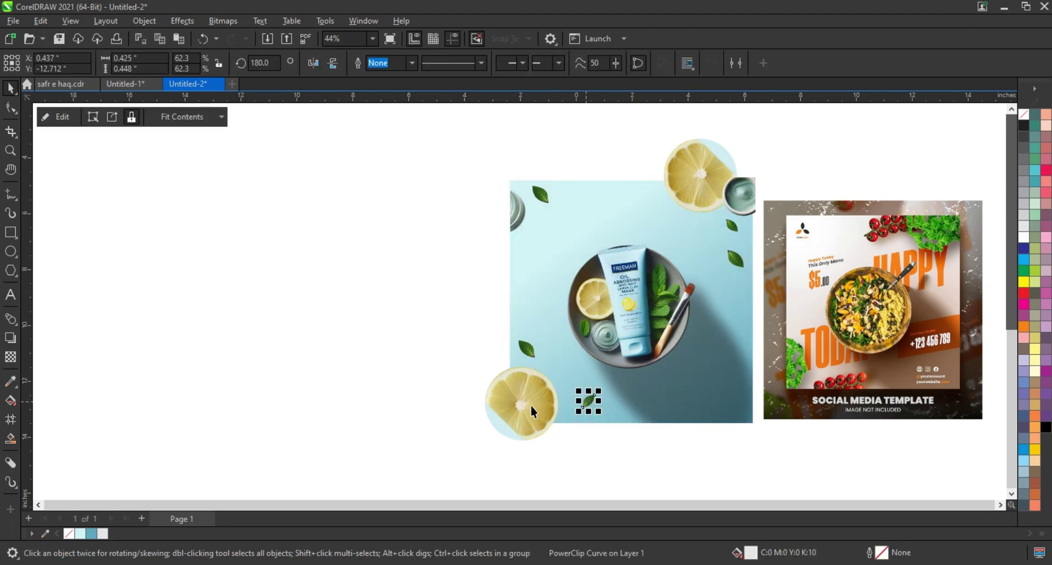
left_click_drag(414, 158, 565, 447)
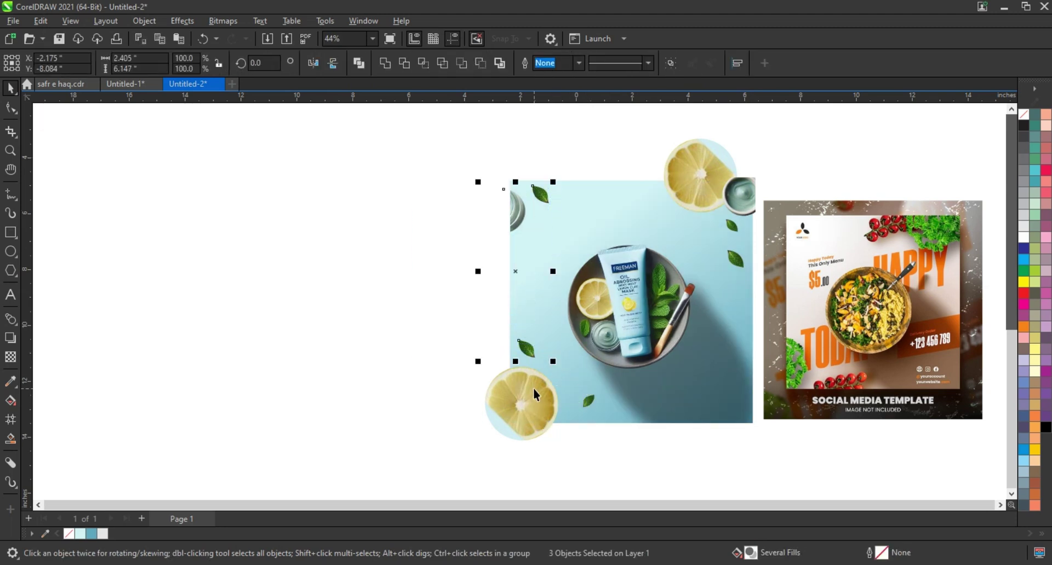
left_click(735, 262, "shift")
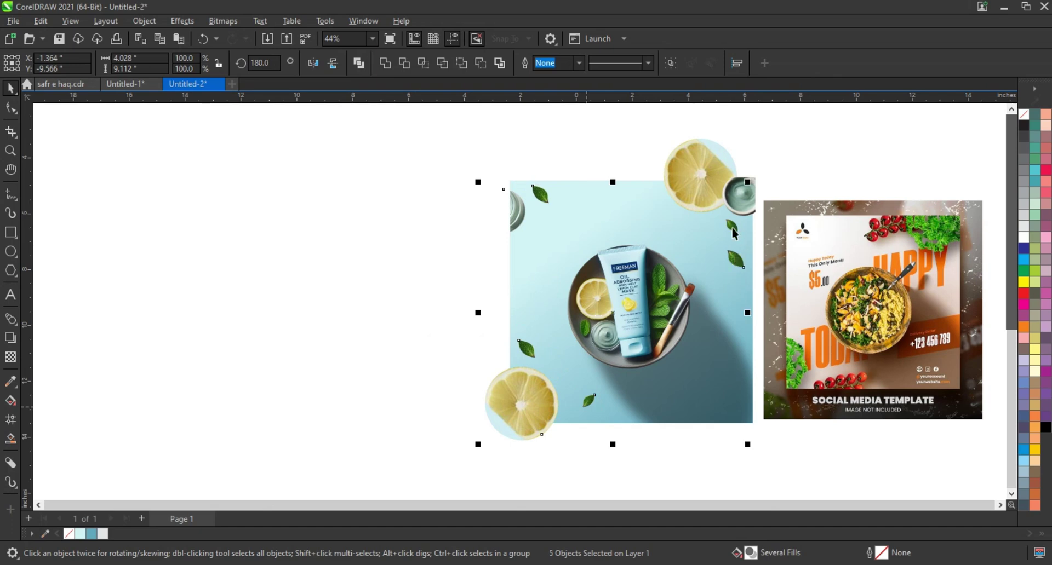
left_click_drag(748, 203, 691, 193)
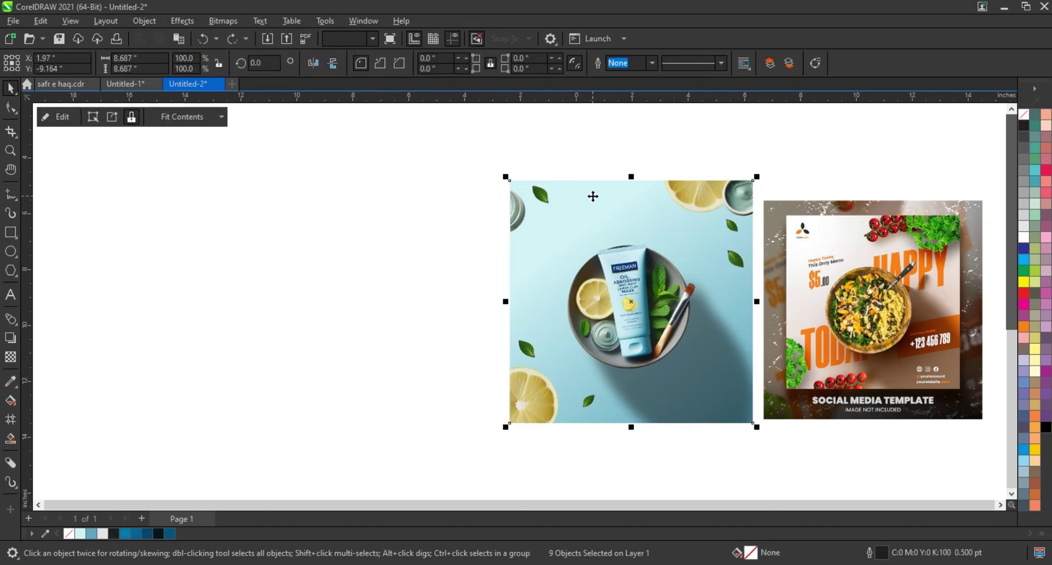
left_click_drag(367, 157, 982, 430)
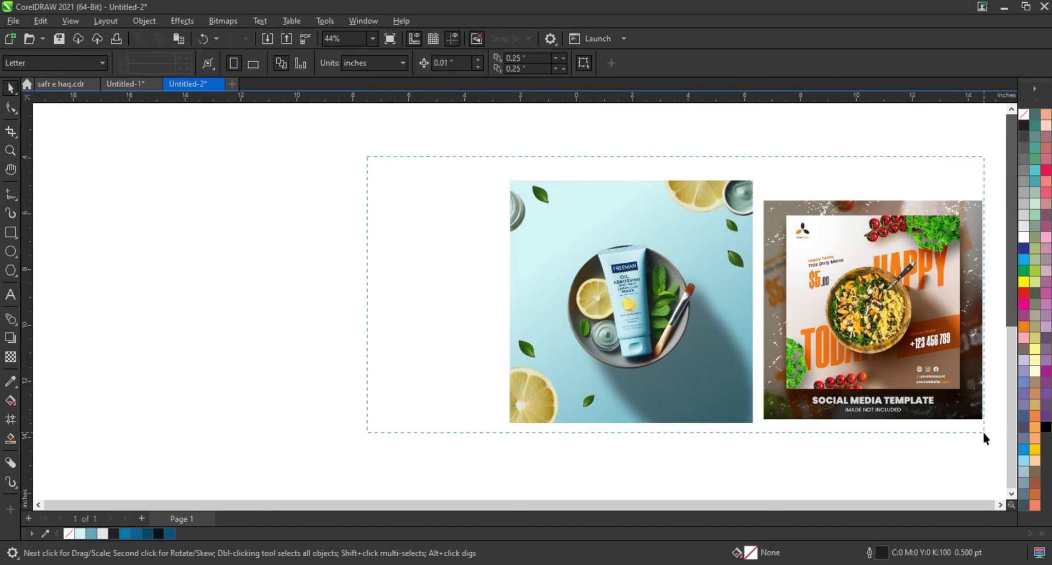
key("shift+F2")
left_click(927, 322)
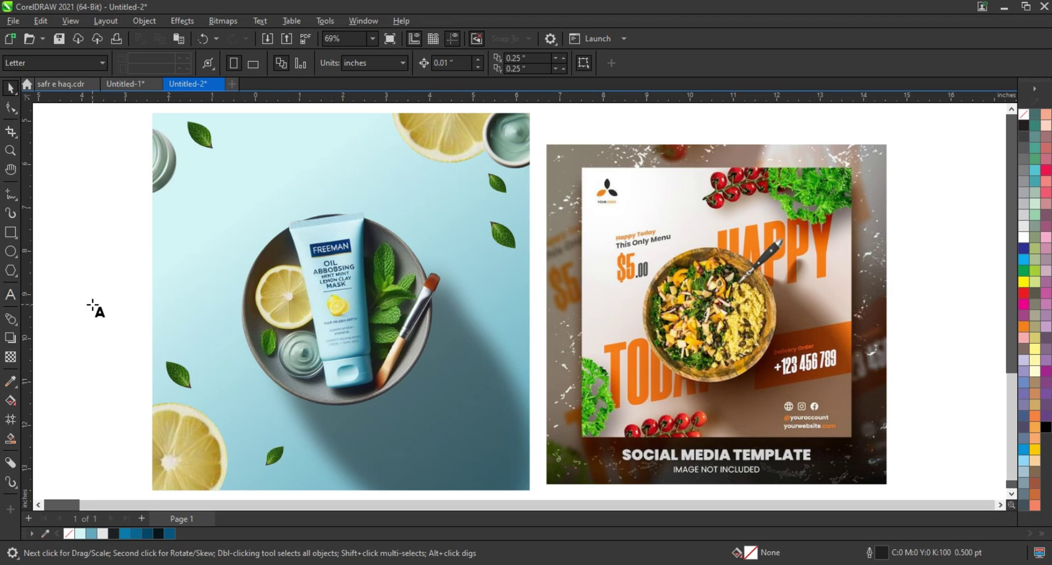
Type the CLAY MASK headline left of the photo and set it in Helvetica Compressed
left_click(92, 303)
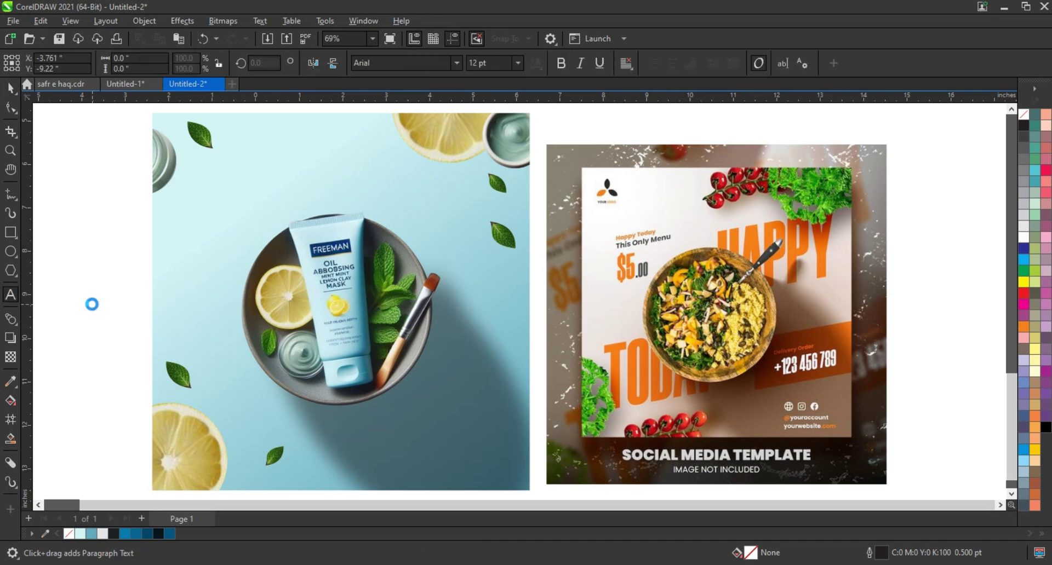
type("MASK")
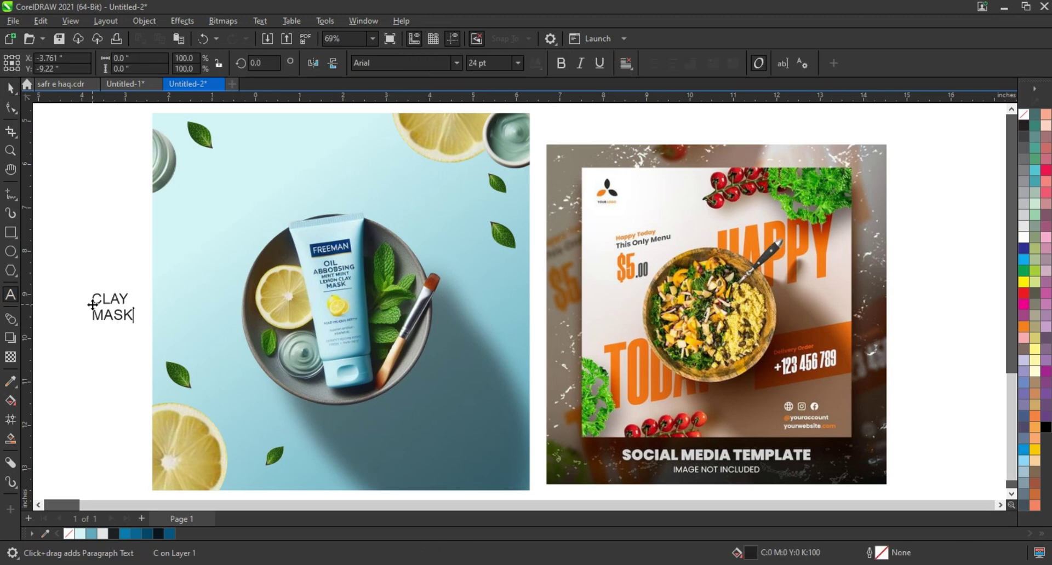
key("Escape")
key("space")
left_click(460, 67)
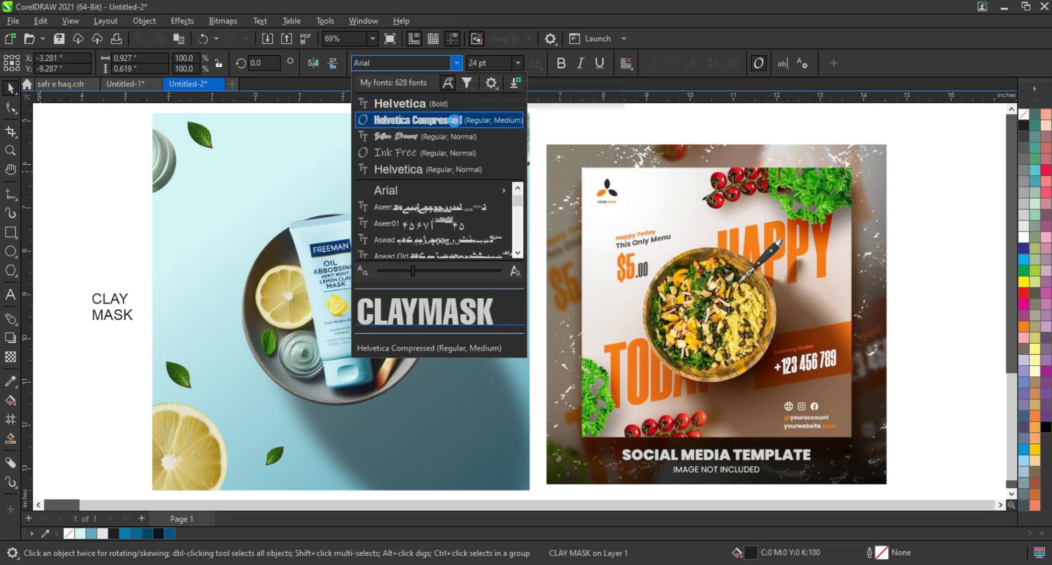
left_click(454, 120)
left_click(106, 312)
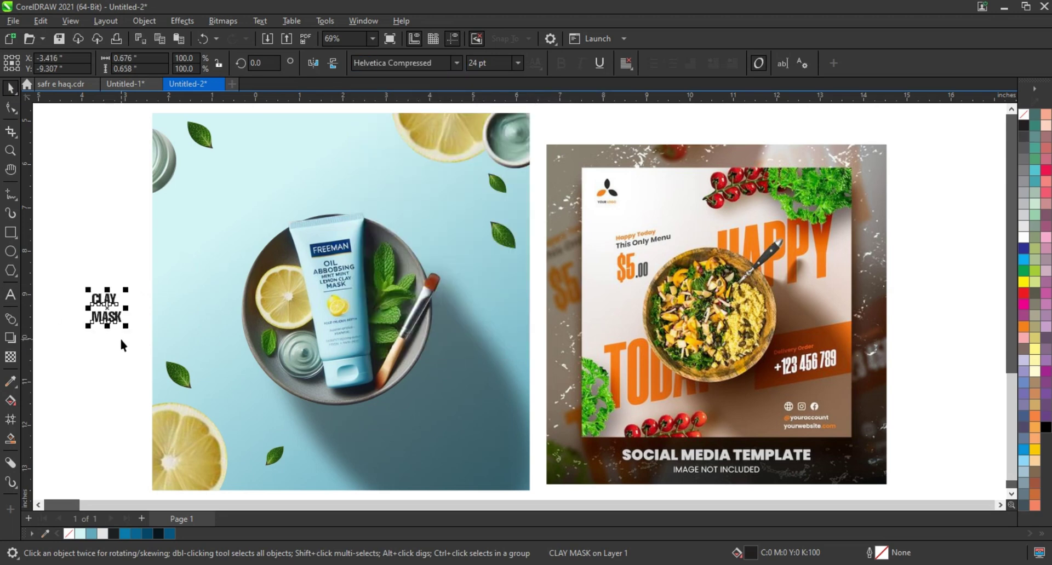
Enlarge the headline, fill it dark blue, and slant it upward across the photo's lower left
left_click_drag(107, 319, 85, 299)
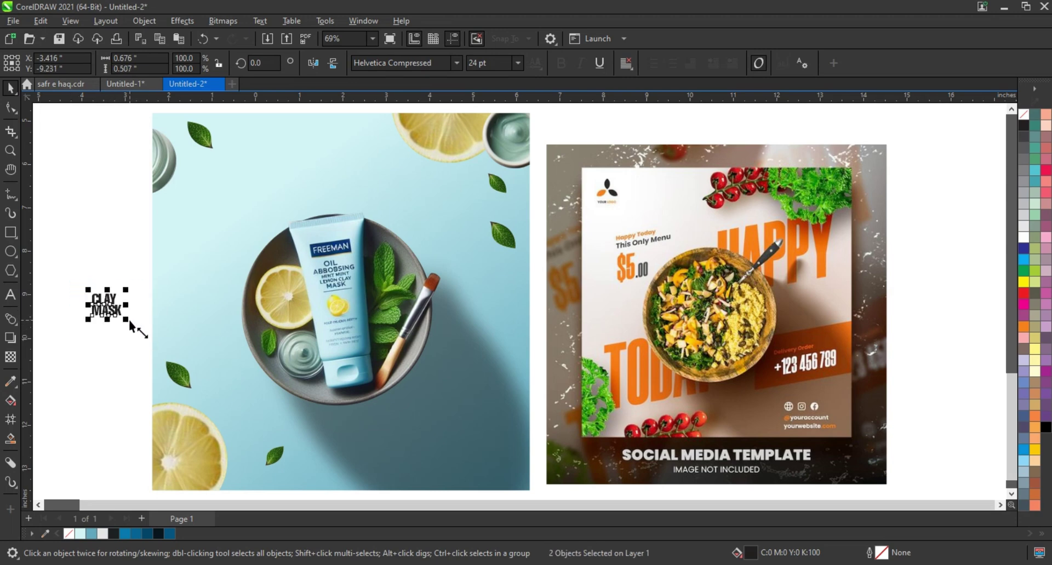
left_click_drag(129, 320, 286, 436)
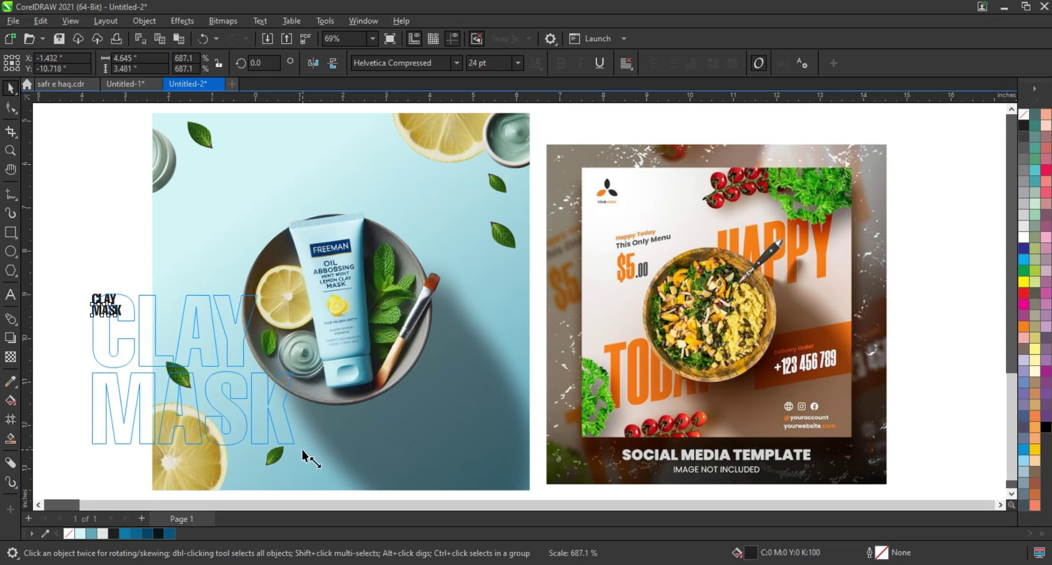
left_click_drag(299, 446, 301, 449)
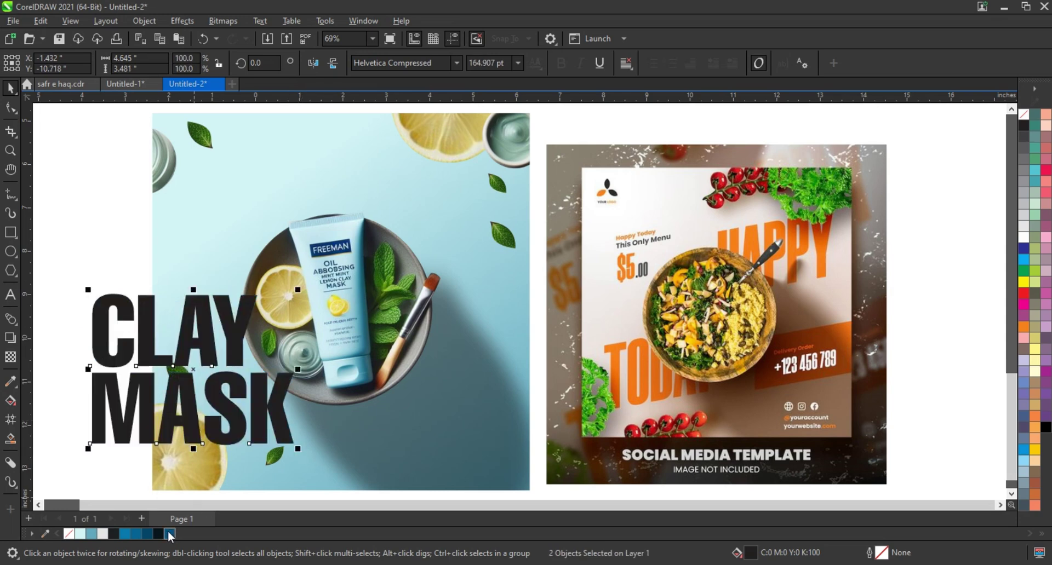
left_click(169, 533)
left_click_drag(284, 389, 412, 345)
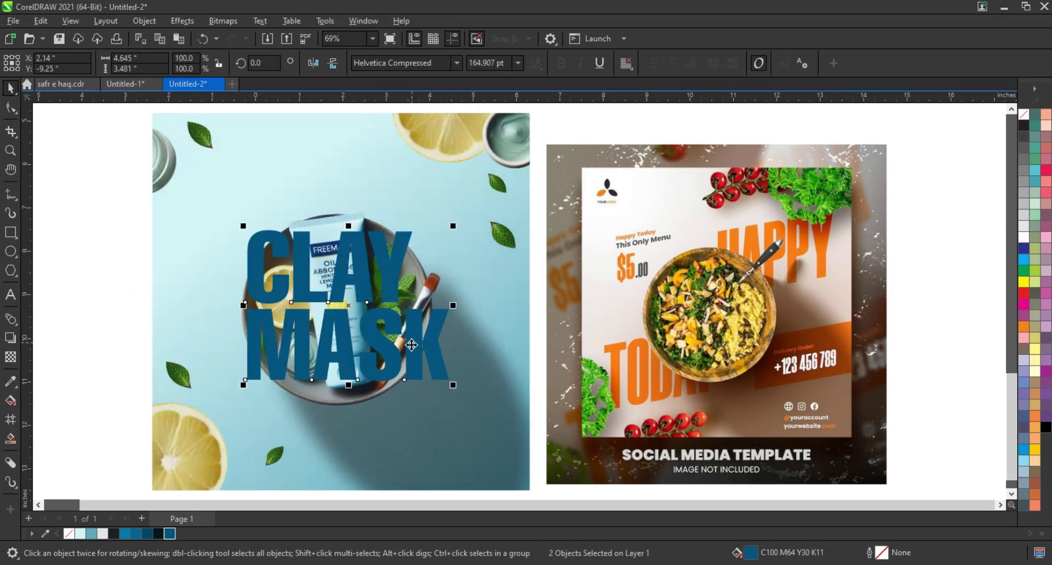
left_click(413, 342)
left_click_drag(453, 305, 445, 229)
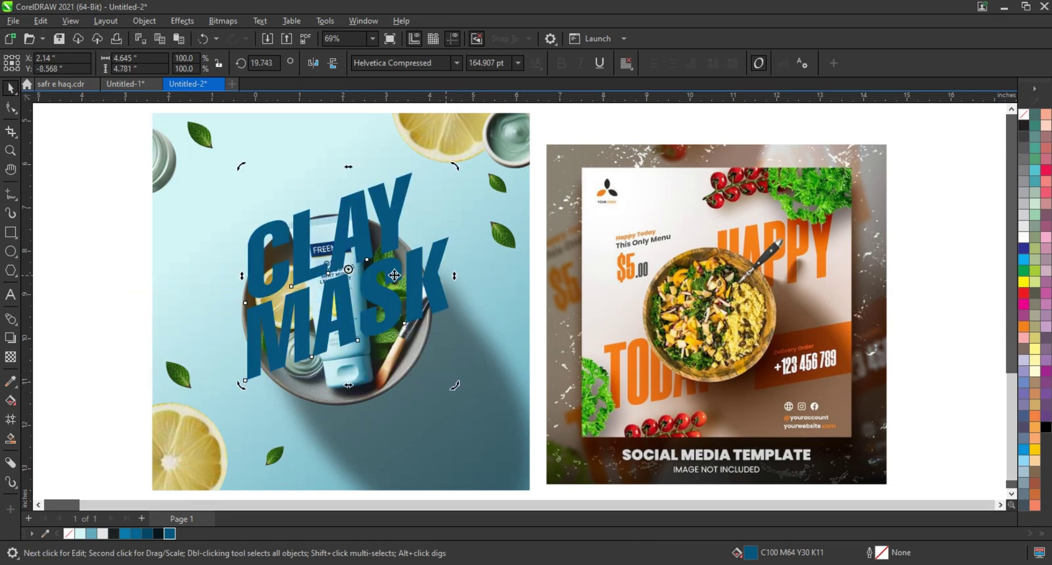
left_click_drag(393, 271, 355, 341)
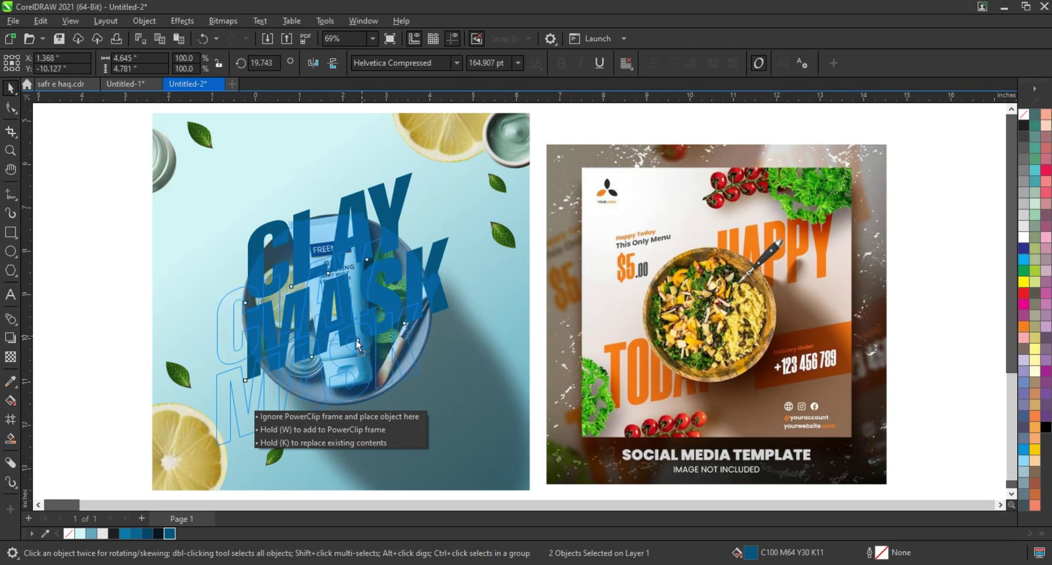
left_click_drag(355, 341, 351, 343)
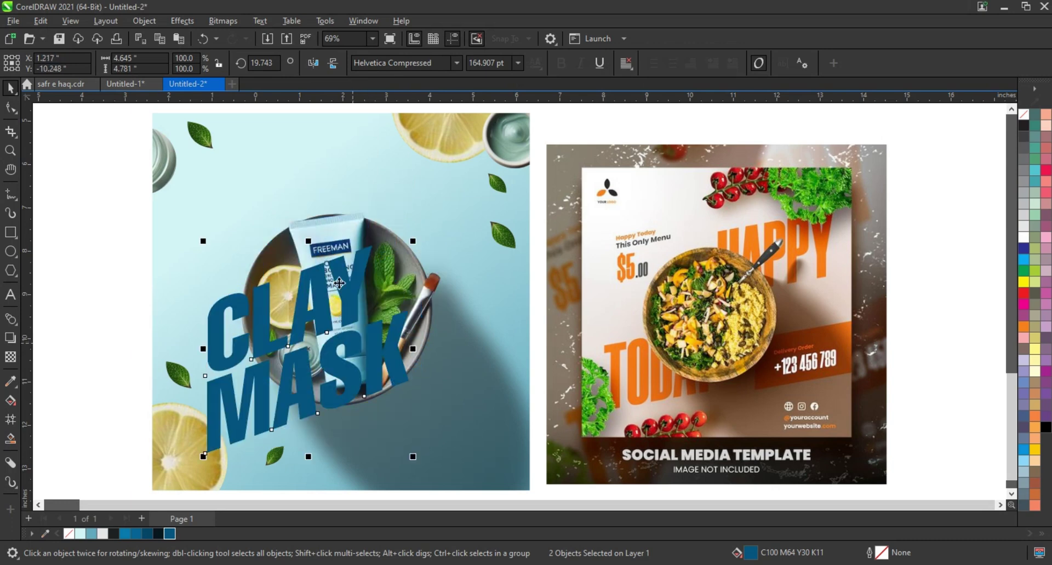
Move CLAY to the upper right and nudge MASK, trying black then reverting to blue
left_click(137, 251)
left_click_drag(339, 288, 473, 213)
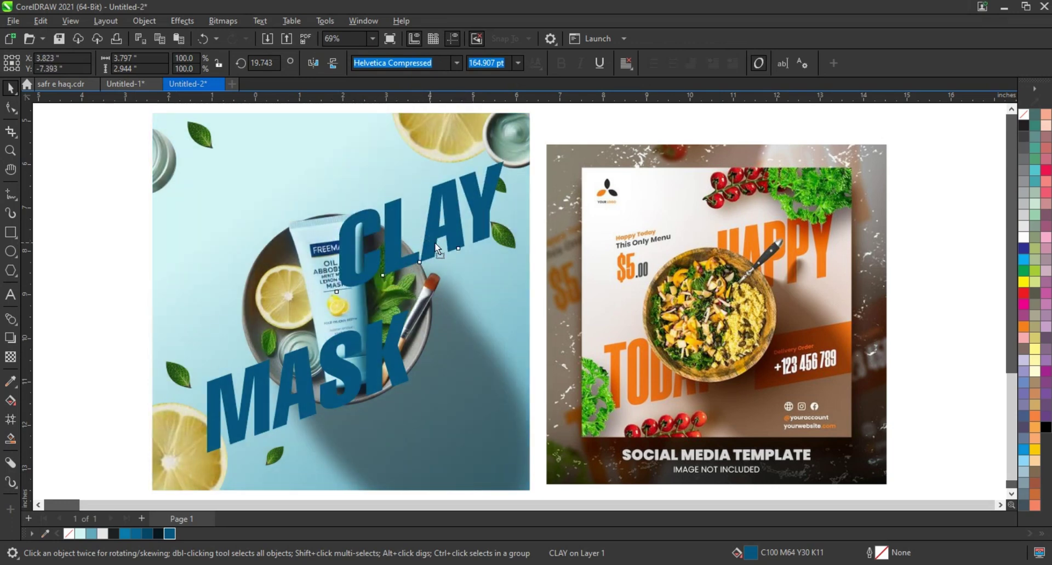
left_click_drag(368, 364, 372, 357)
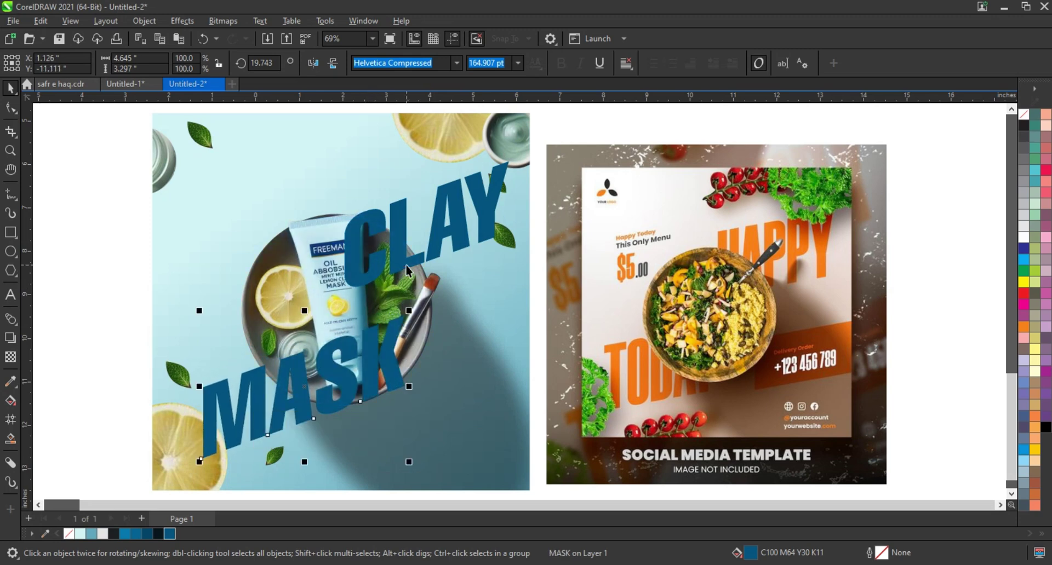
left_click(408, 274)
left_click(331, 364, "shift")
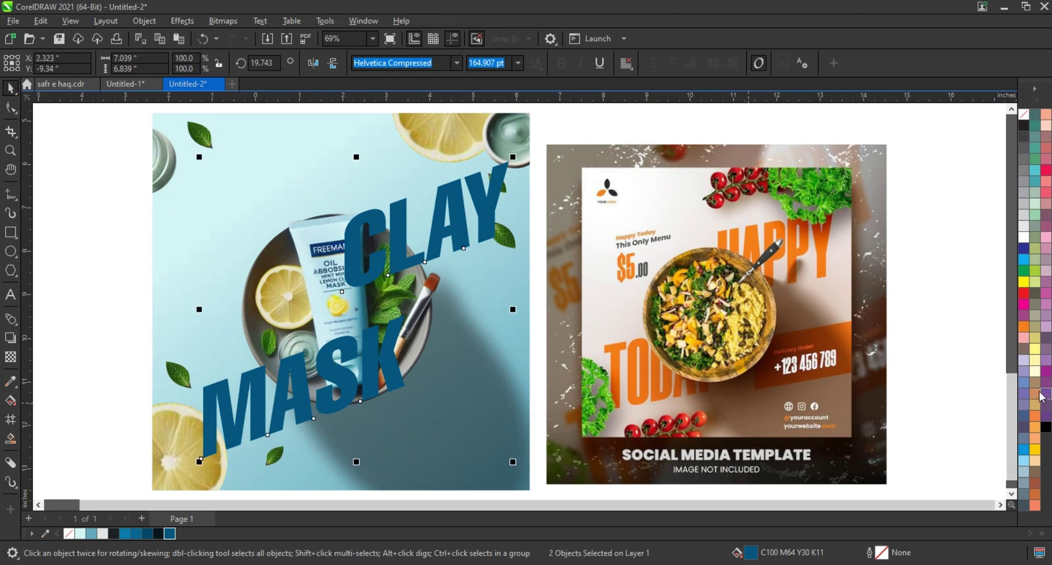
left_click(1046, 428)
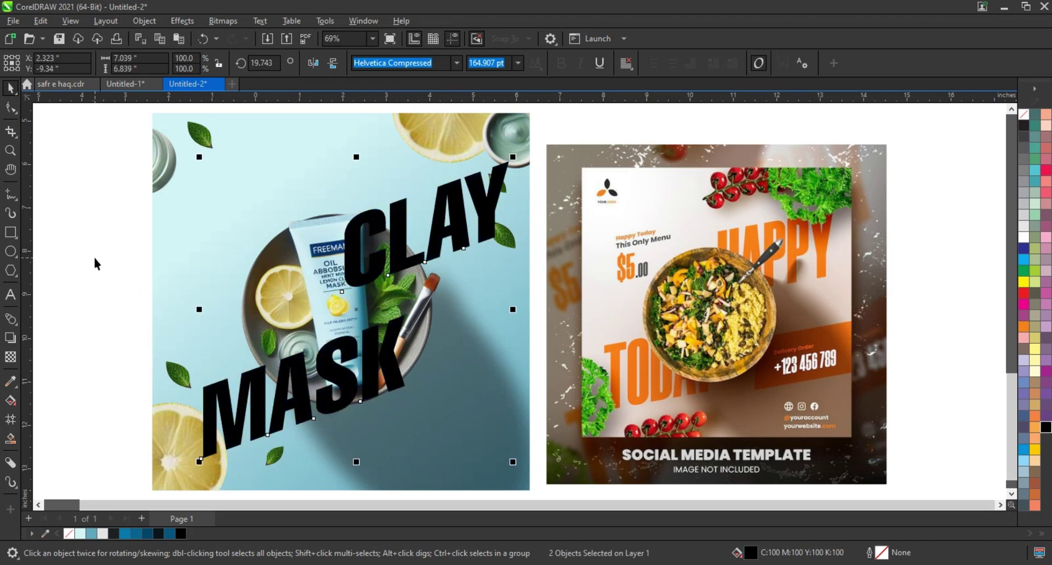
key("ctrl+z")
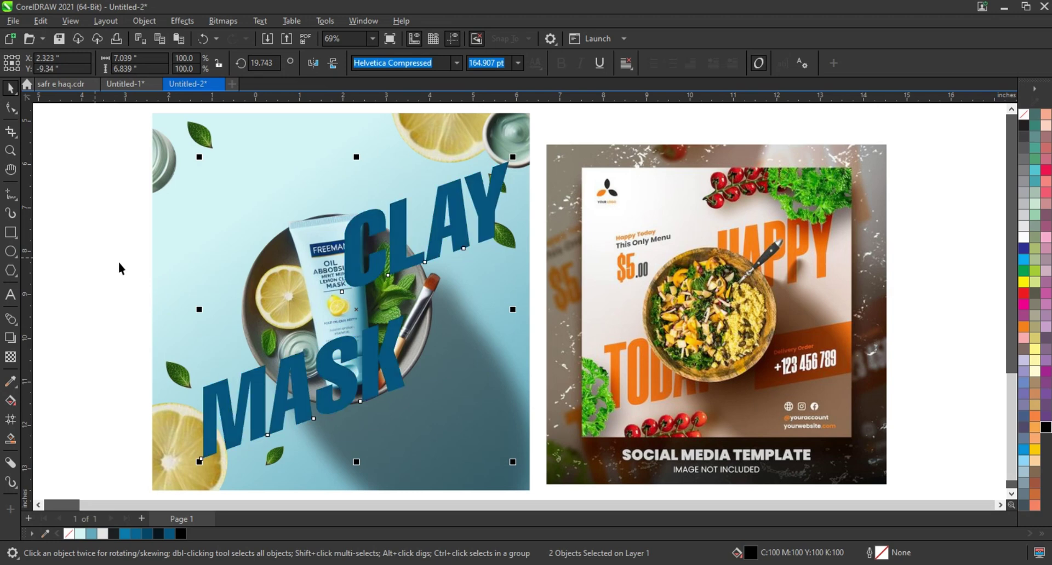
left_click(113, 275)
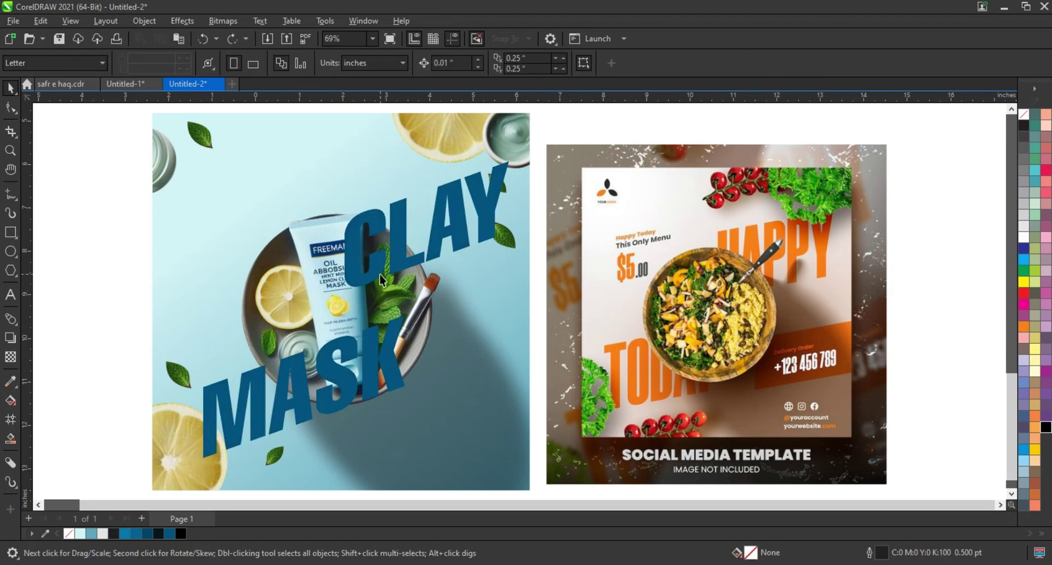
Send CLAY and MASK back behind the product tube and bowl
left_click(377, 277)
key("ctrl+Page_Down")
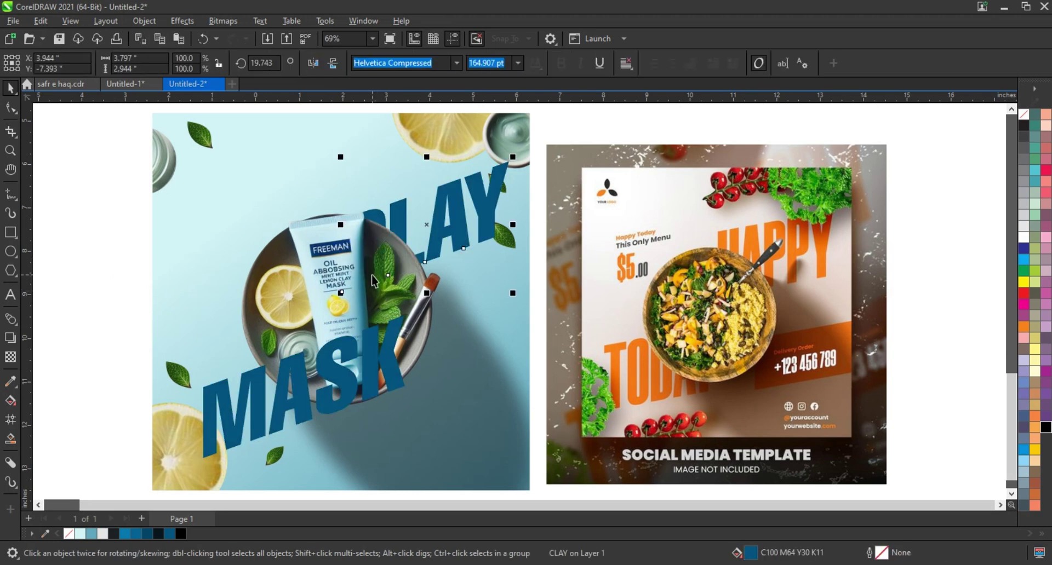
left_click(328, 406)
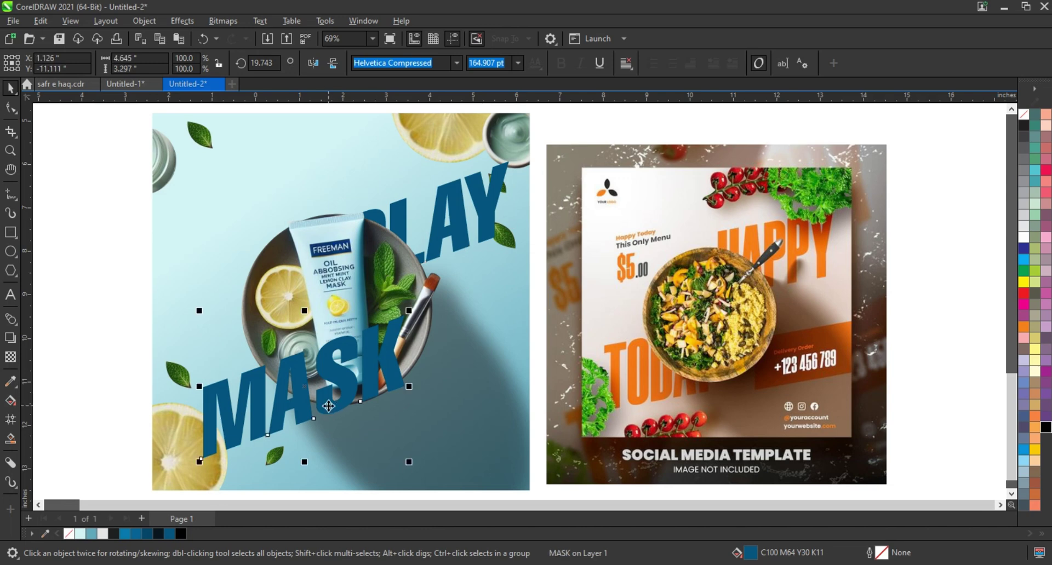
key("ctrl+Page_Down")
left_click(100, 332)
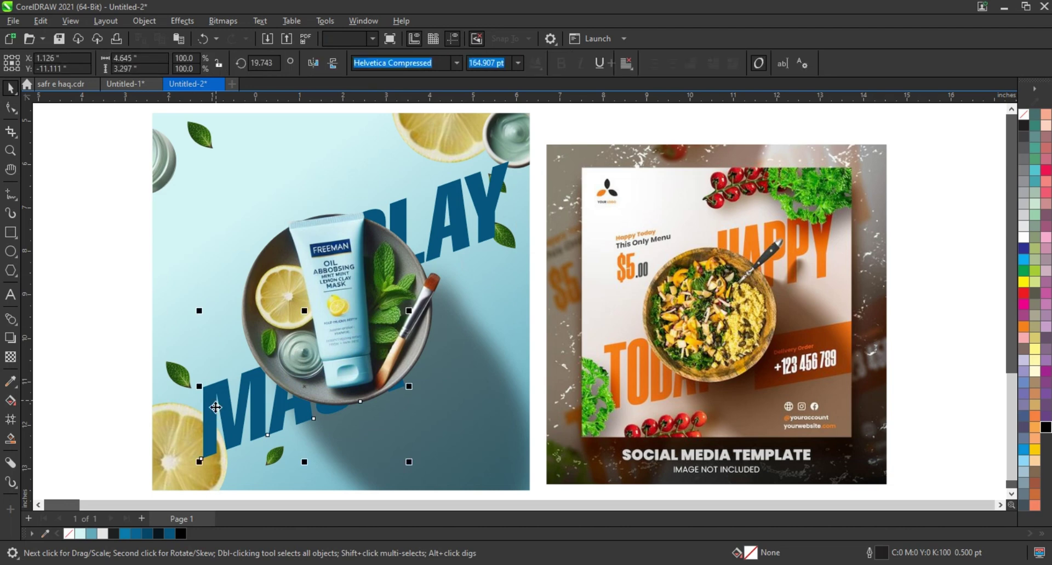
Place a copy of MASK at the poster's top left, shrunk to about a third
left_click_drag(216, 406, 173, 226)
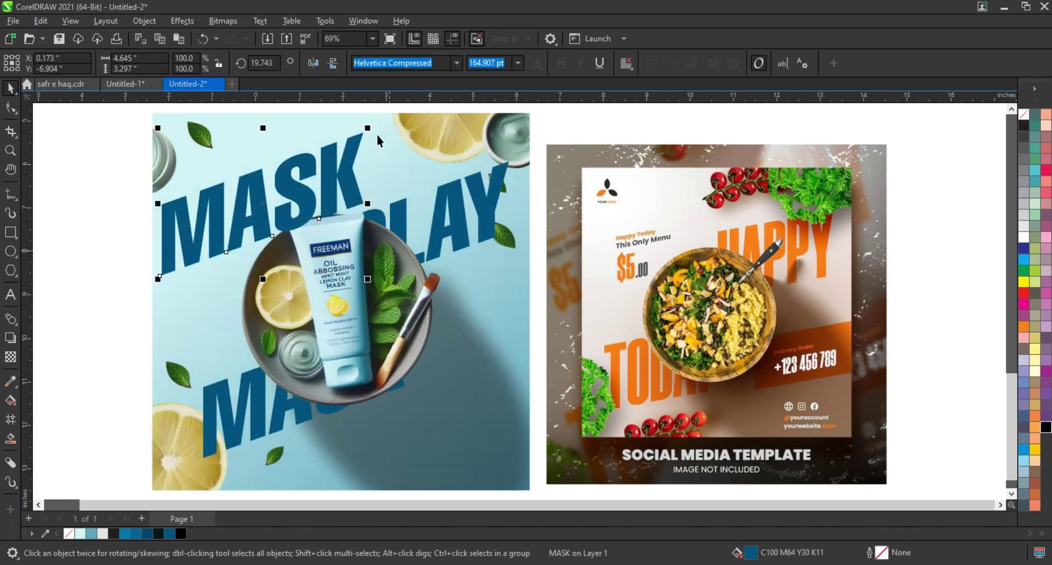
left_click_drag(367, 128, 236, 223)
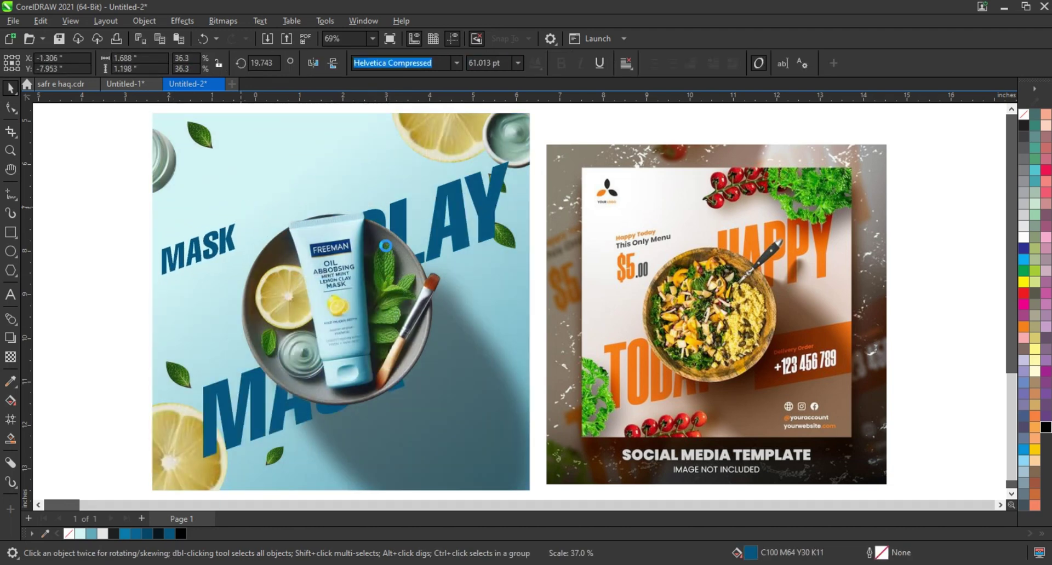
key("ctrl+z")
key("ctrl+z")
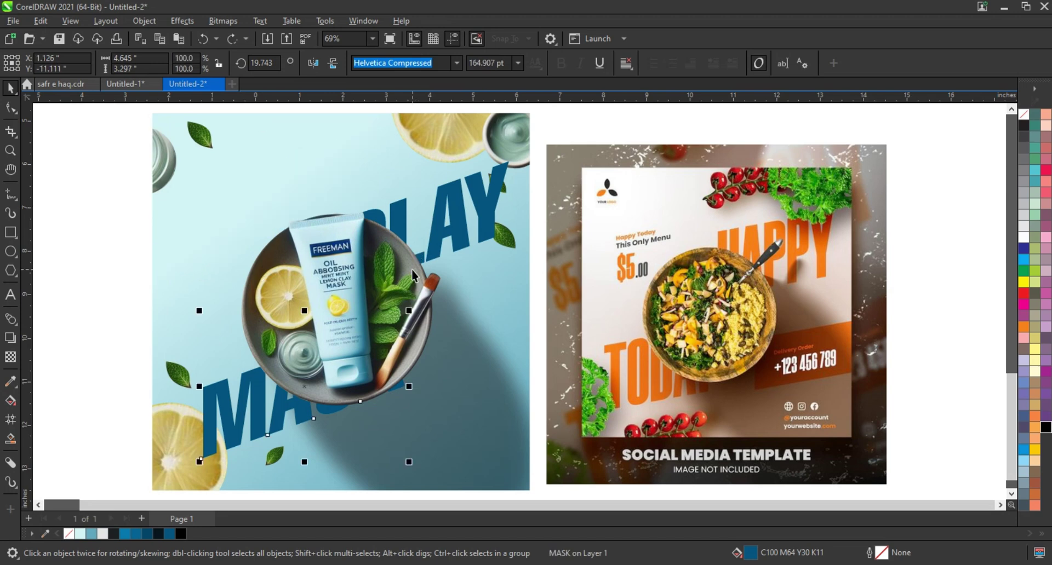
key("ctrl+shift+z")
key("ctrl+shift+z")
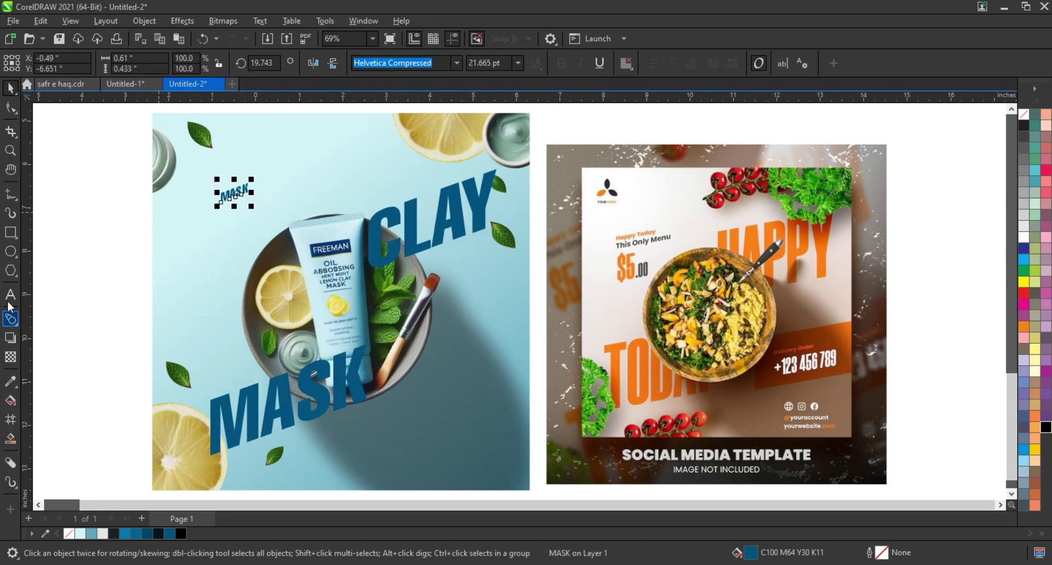
Edit the copy to read LEMON CLAY MASK / THIS ONLY PRODUCT / $50.00
left_click(10, 296)
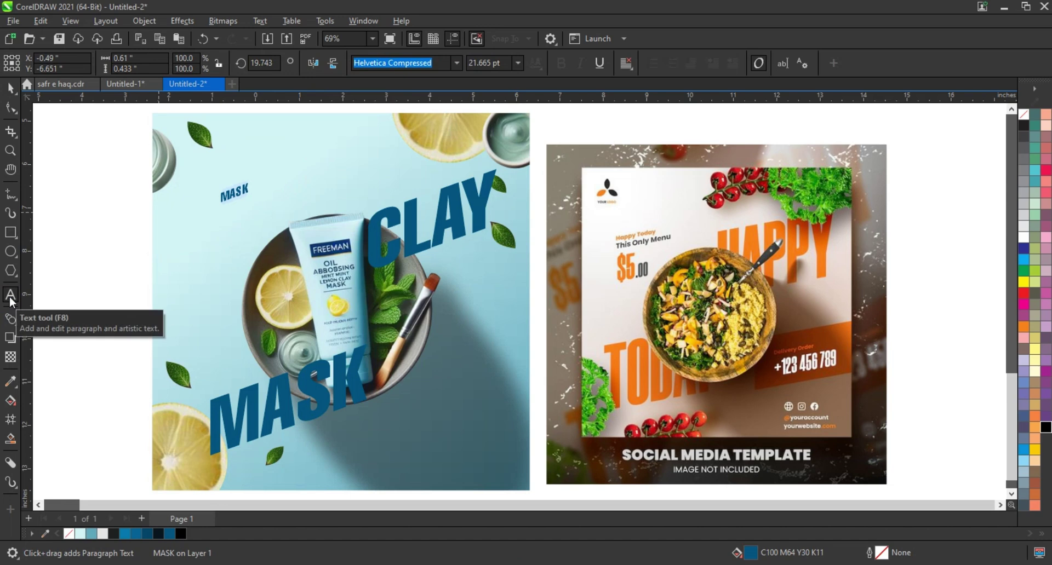
type("CL")
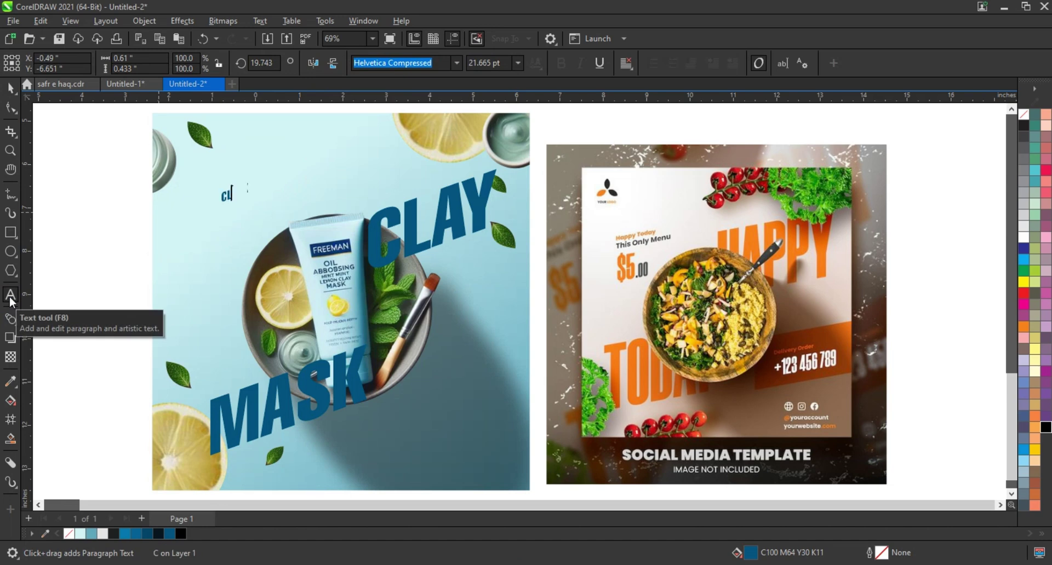
type("AY MASK")
key("Home")
type("LEMO")
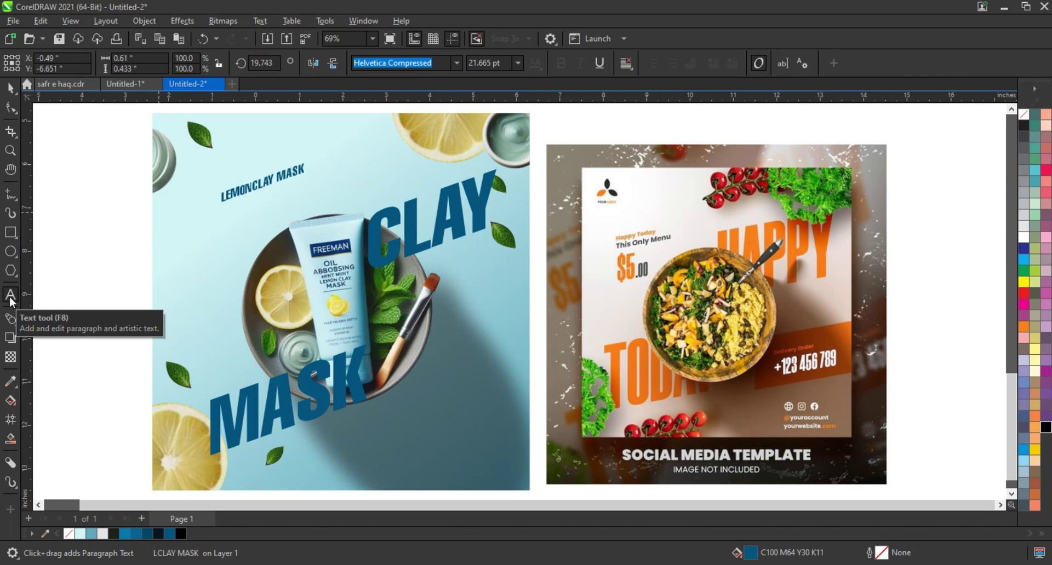
type("N")
key("Return")
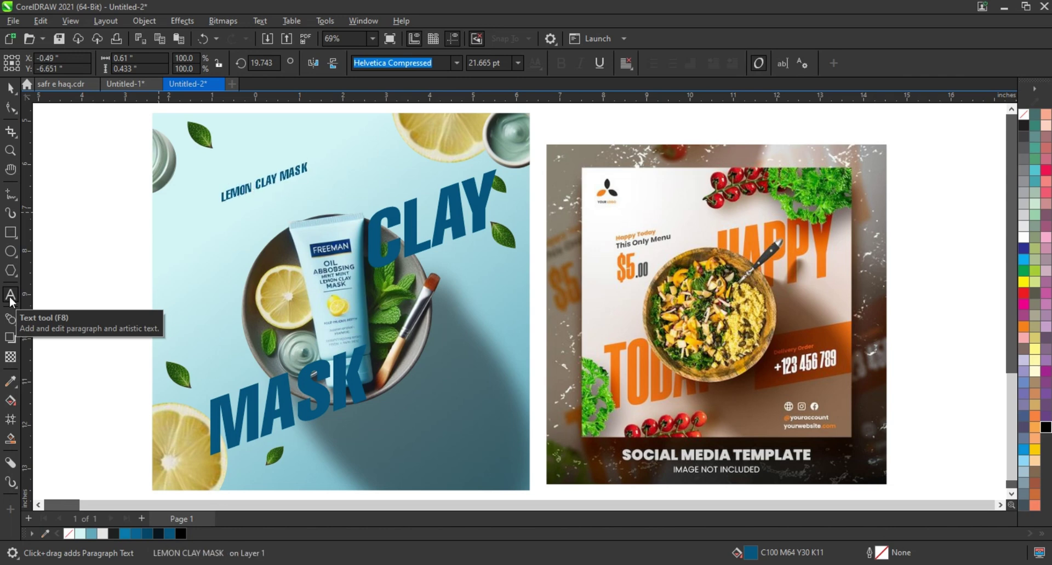
type("THISONLY PRO")
type("DUCT")
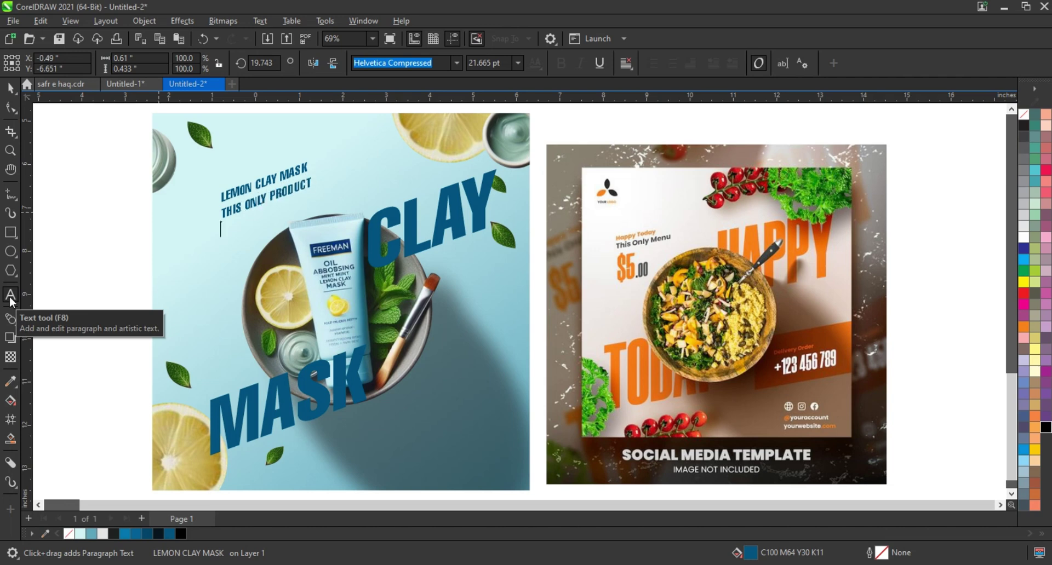
type("S")
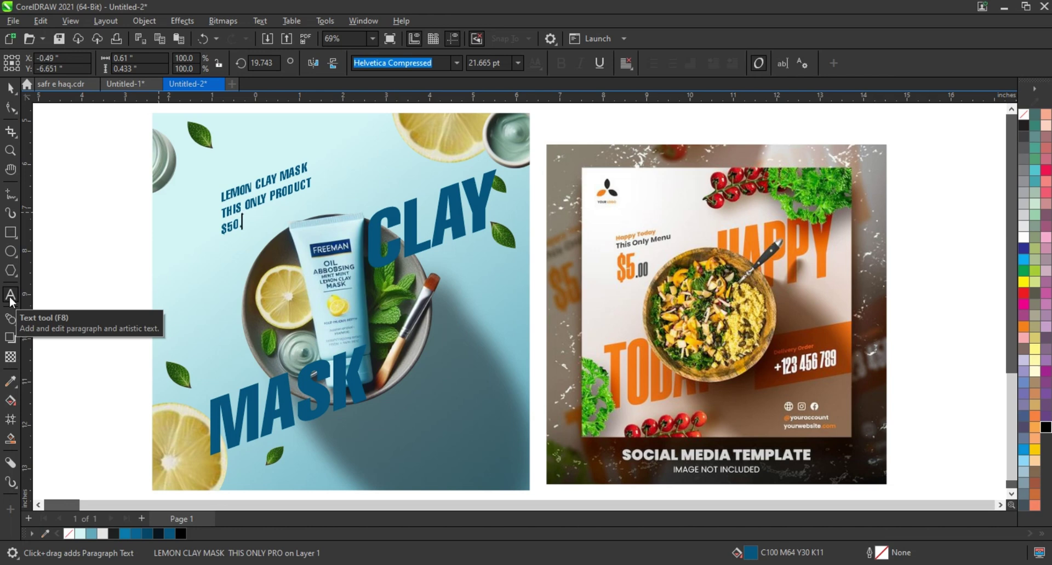
type("00")
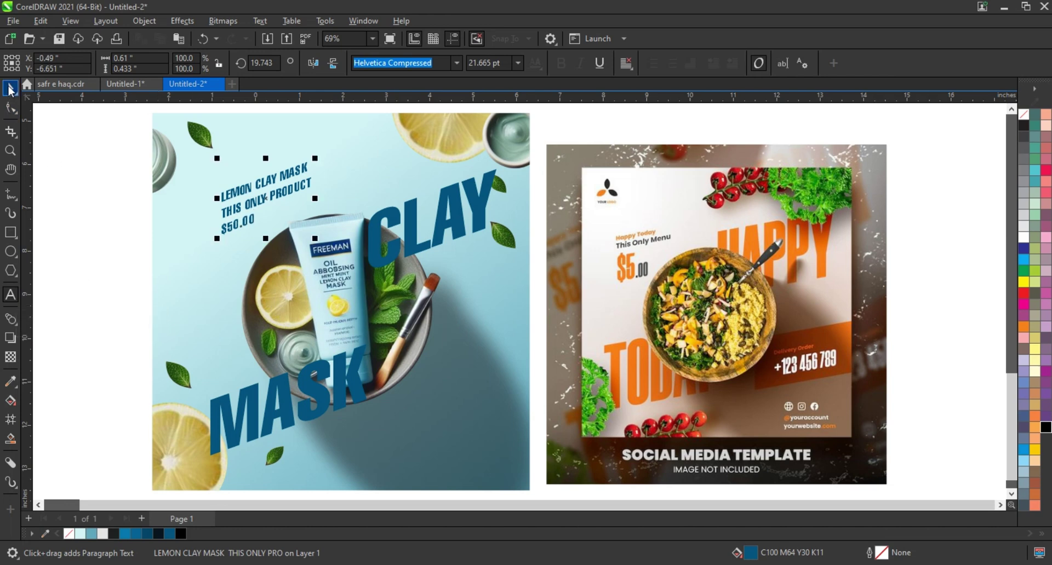
key("Escape")
key("space")
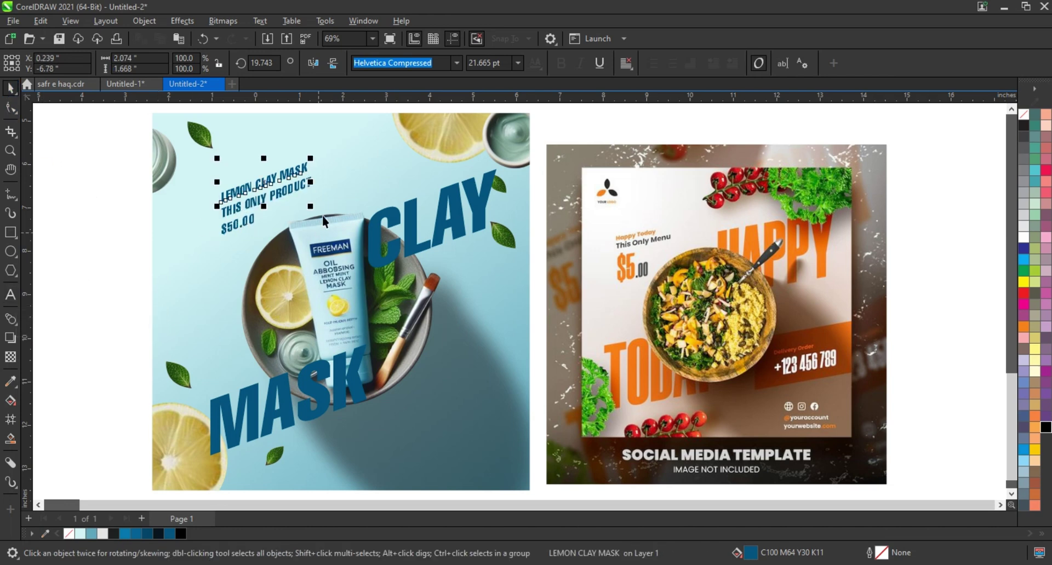
Shrink LEMON CLAY MASK to about two-thirds size and make THIS ONLY PRODUCT black
left_click(295, 188)
left_click(314, 168)
left_click_drag(310, 160, 299, 175)
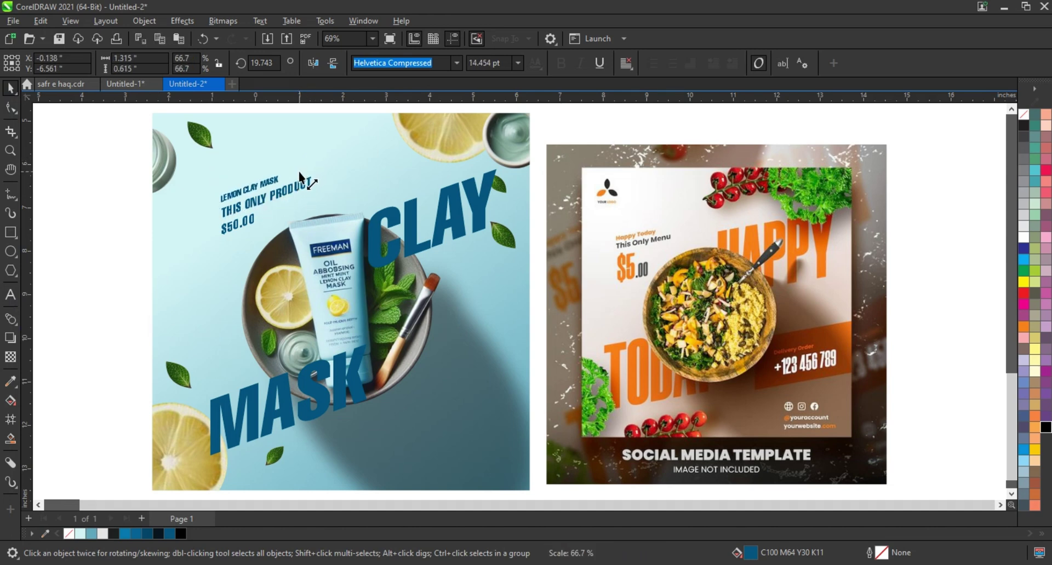
left_click(271, 196)
left_click(185, 532)
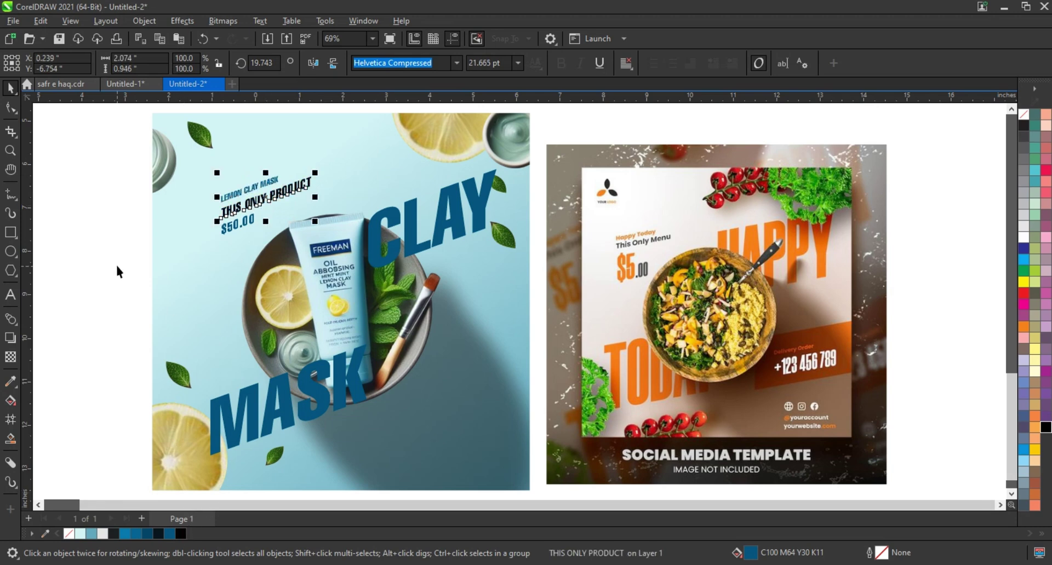
Enlarge $50.00 about threefold and move the three-line price block up and left
left_click(237, 227)
mouse_move(261, 218)
left_mouse_down()
mouse_move(328, 181)
mouse_move(263, 218)
mouse_move(288, 218)
left_mouse_up()
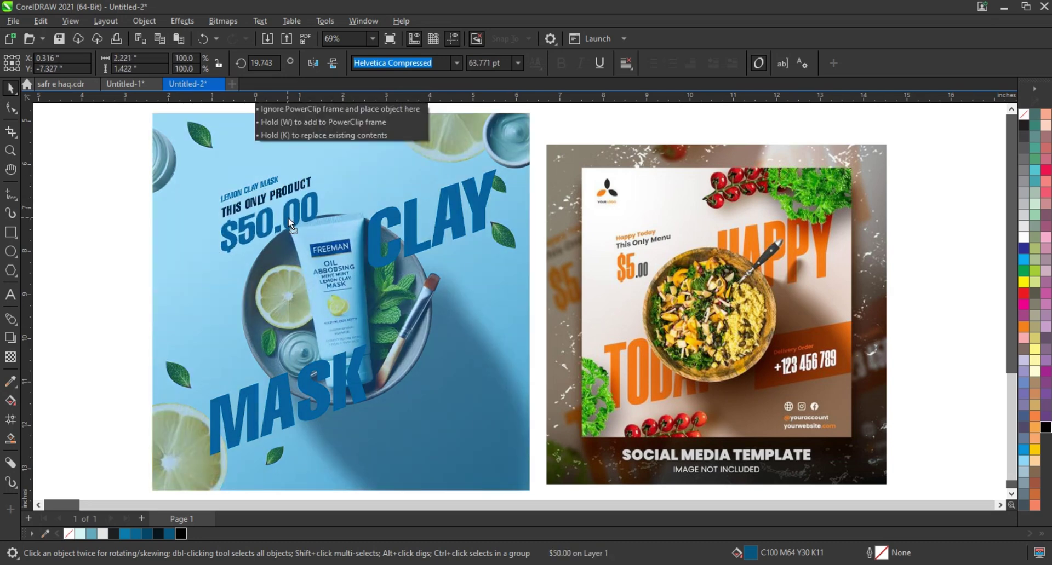
left_click_drag(117, 153, 350, 256)
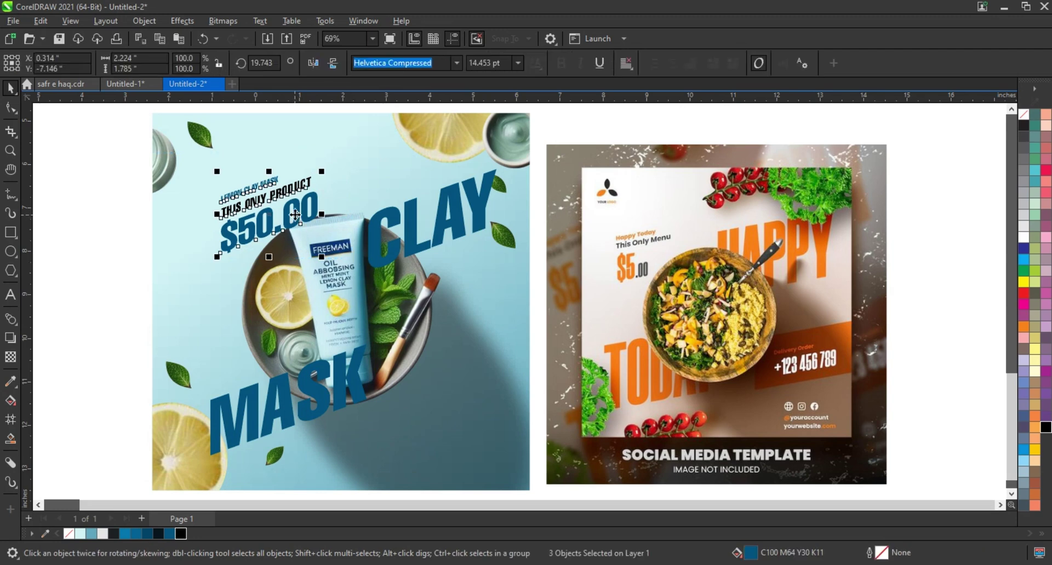
mouse_move(321, 184)
left_mouse_down()
mouse_move(310, 167)
mouse_move(320, 146)
left_mouse_up()
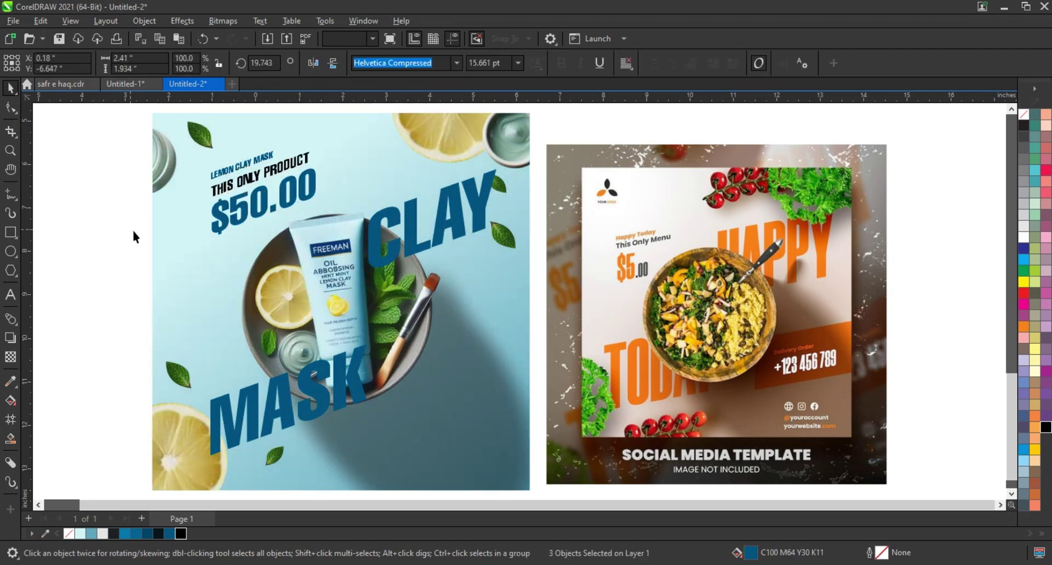
left_click(254, 234)
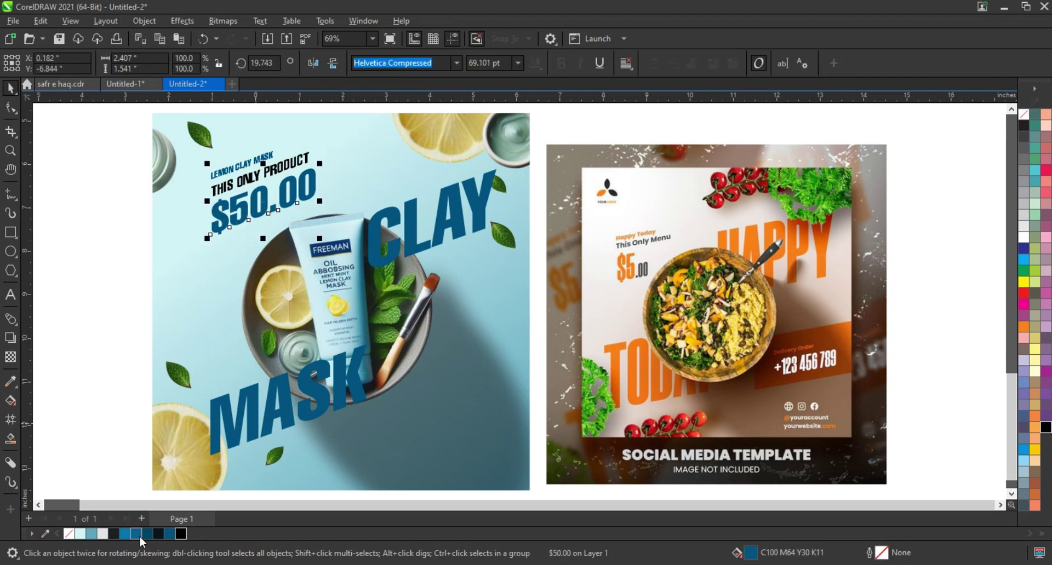
Give CLAY, MASK and the LEMON CLAY MASK line the same lighter blue
left_click(384, 253)
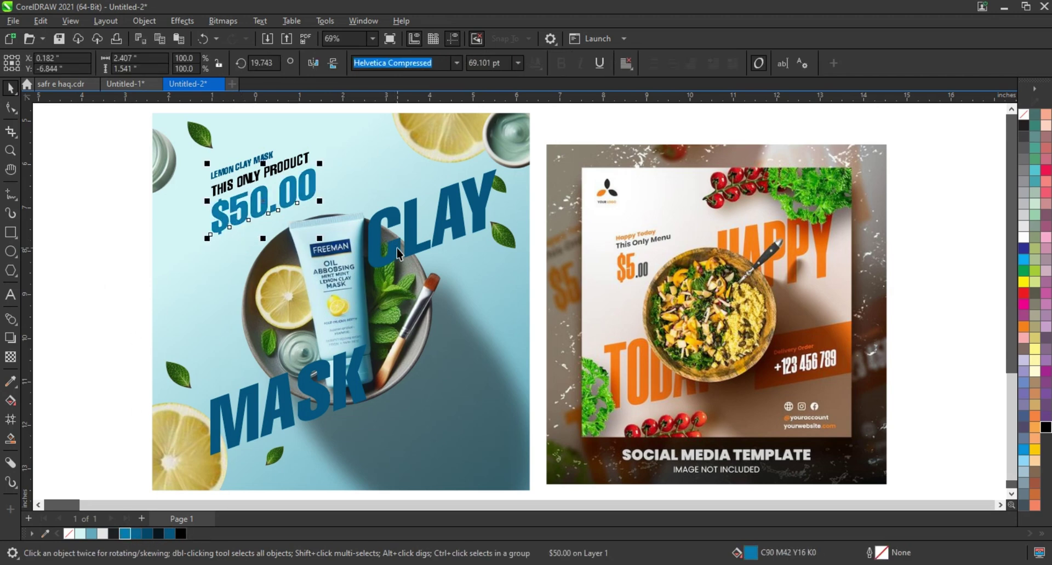
left_click(268, 421, "shift")
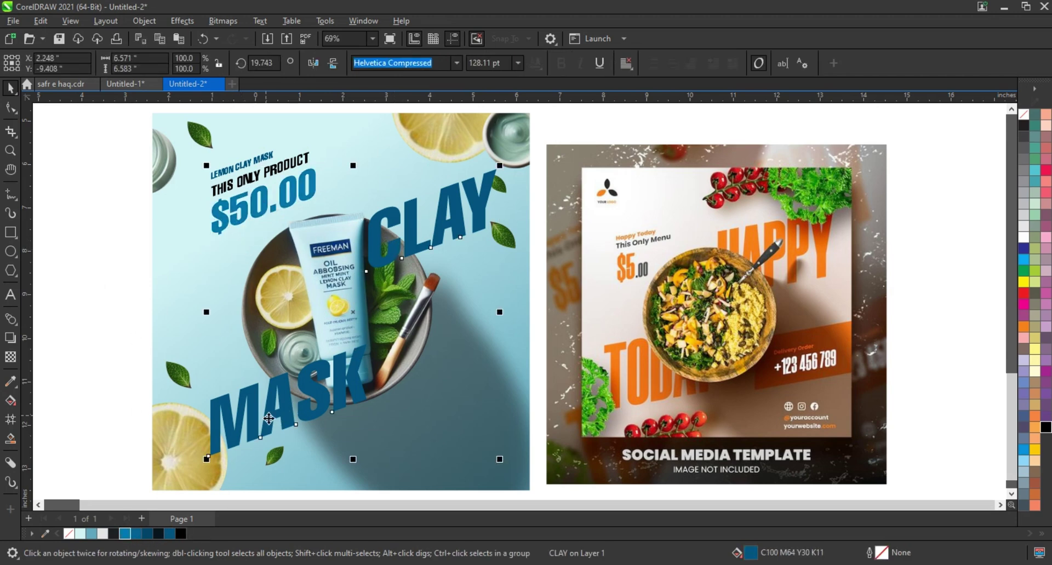
left_click(131, 540)
left_click(81, 349)
left_click(252, 162)
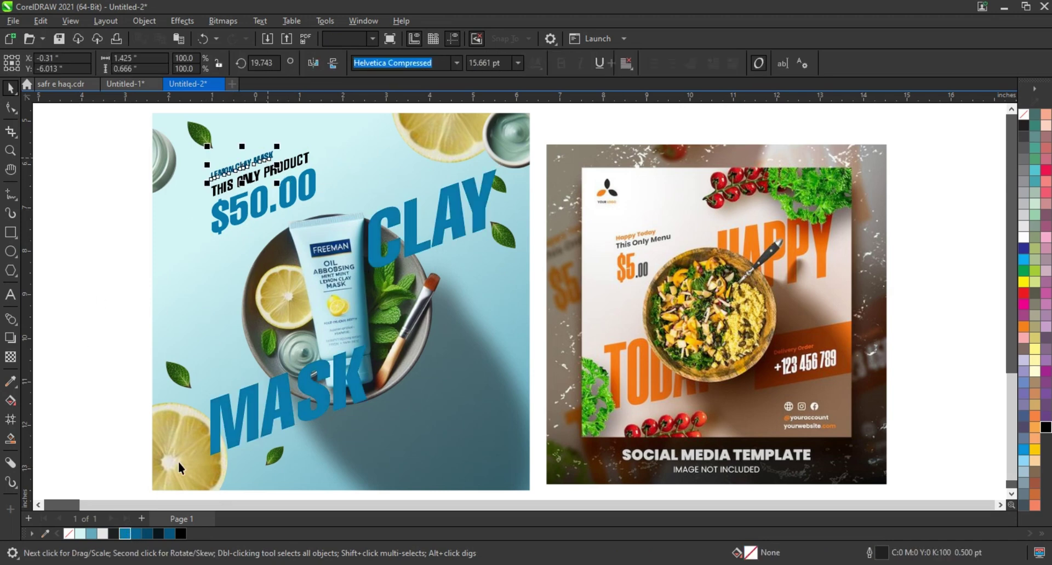
left_click(127, 534)
left_click(98, 465)
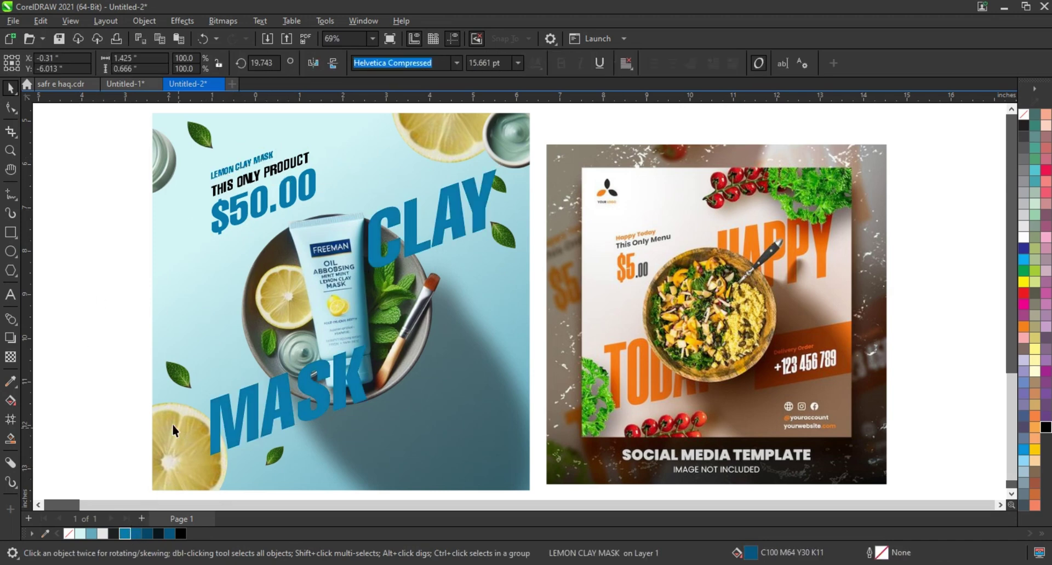
Draw a rectangle over MASK, skew it into a rising diagonal band, and remove its outline
left_click(10, 233)
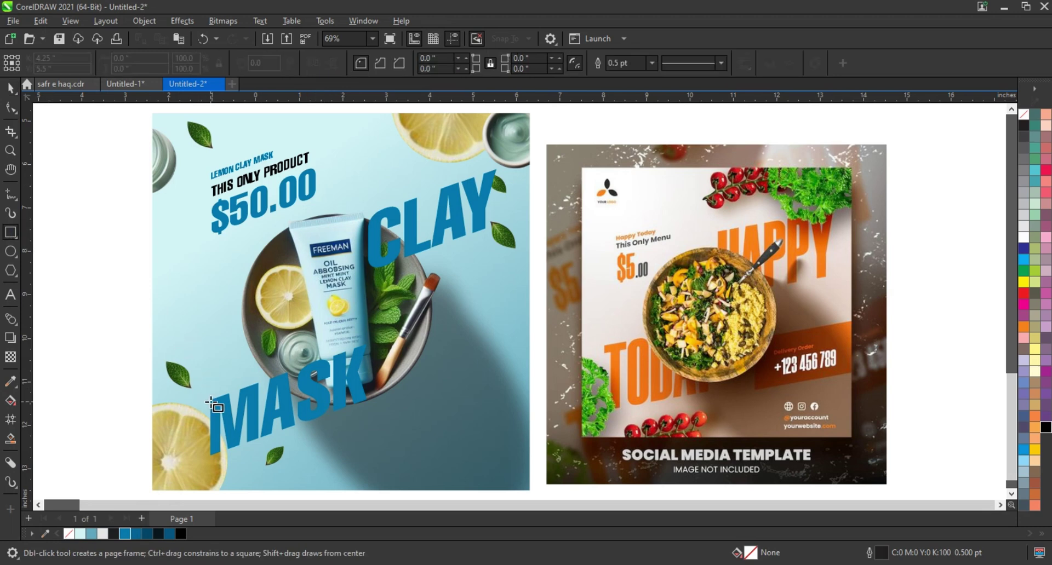
mouse_move(211, 401)
left_mouse_down()
mouse_move(418, 460)
mouse_move(418, 357)
mouse_move(571, 347)
left_mouse_up()
left_click(11, 107)
key("space")
left_click(421, 429)
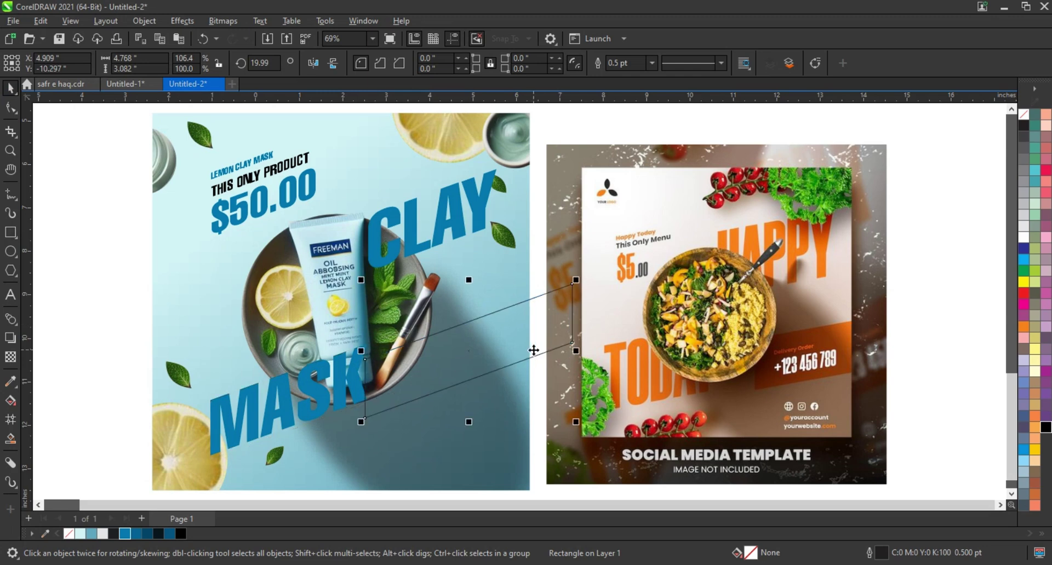
mouse_move(132, 540)
left_mouse_down()
mouse_move(536, 341)
mouse_move(570, 333)
left_mouse_up()
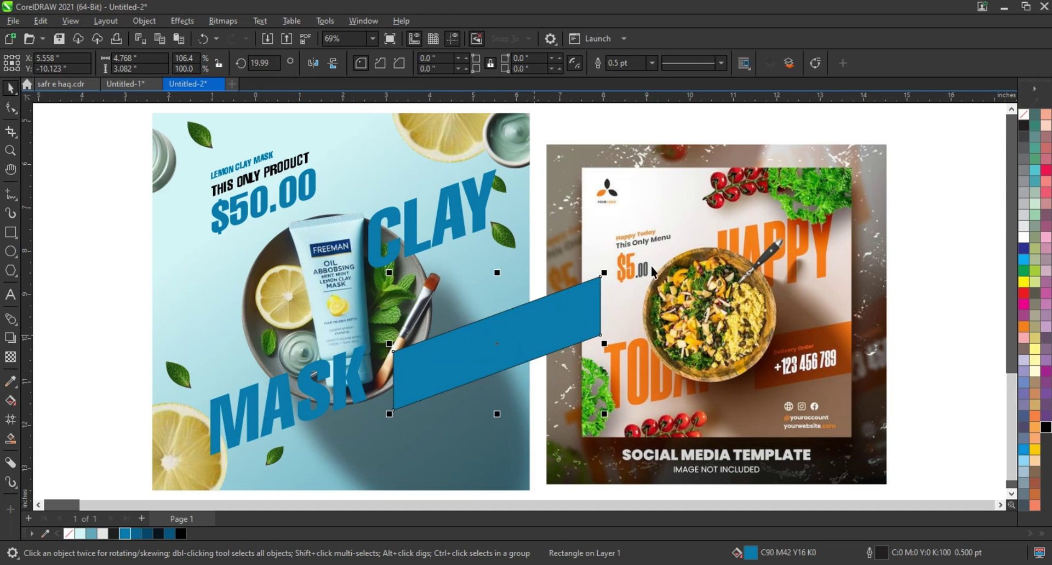
right_click(1023, 118)
key("Escape")
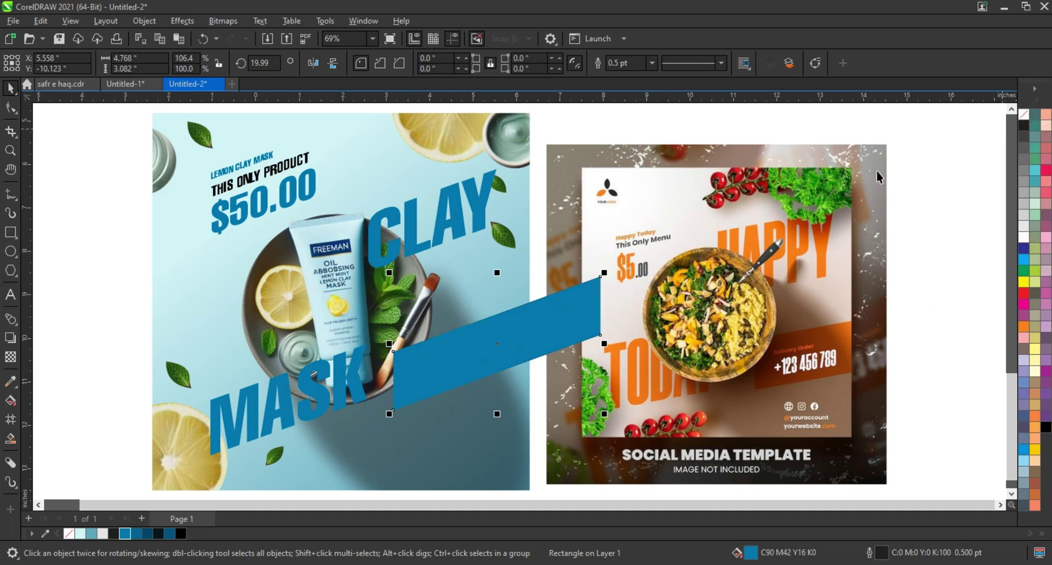
PowerClip the band and MASK inside the left photo
left_click(292, 409, "shift")
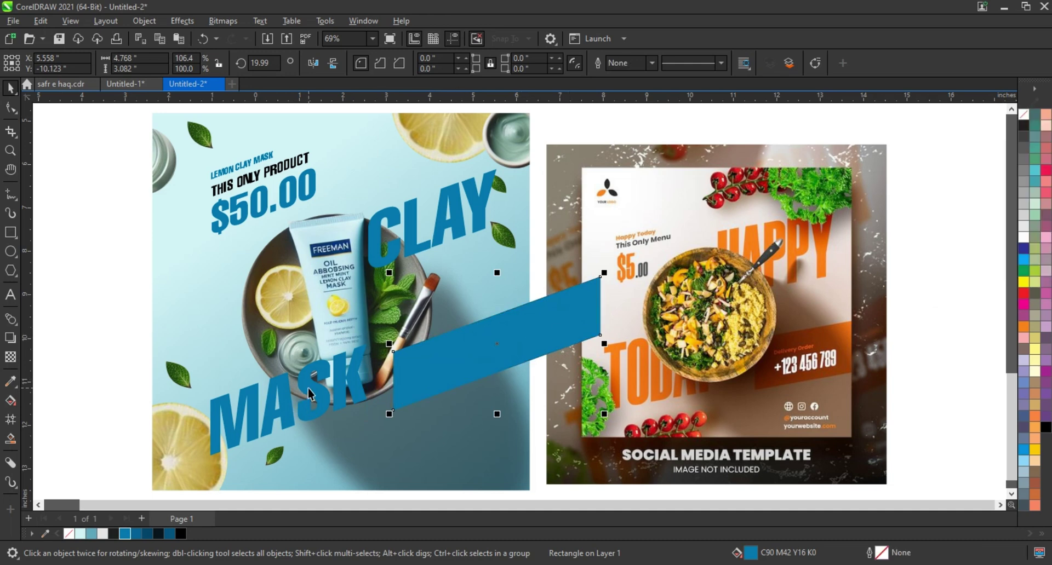
right_click(457, 224)
left_click(509, 369)
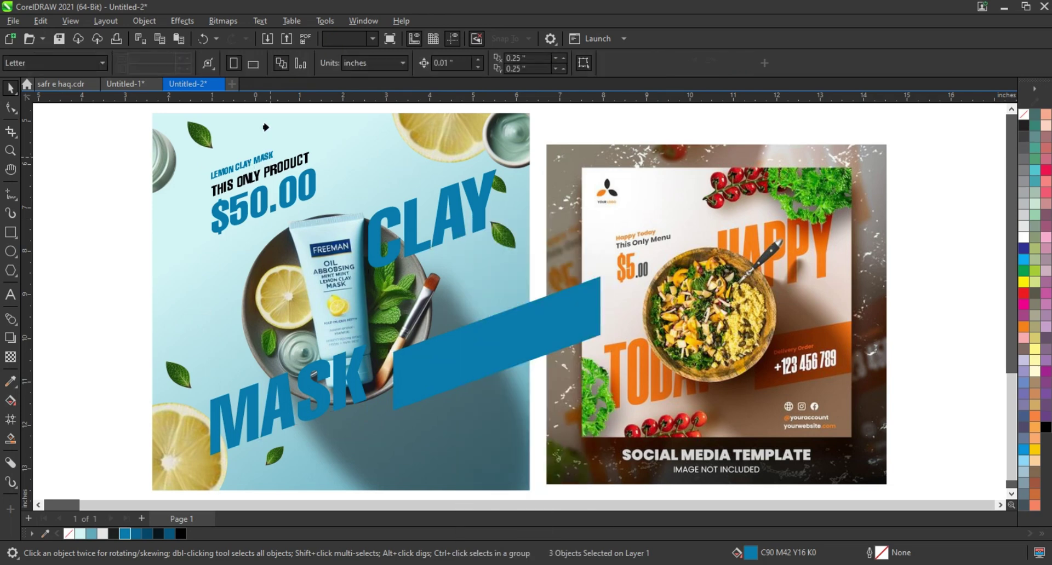
left_click(265, 127)
Edit the PowerClip contents, selecting the band, MASK and CLAY, then finish editing
right_click(270, 129)
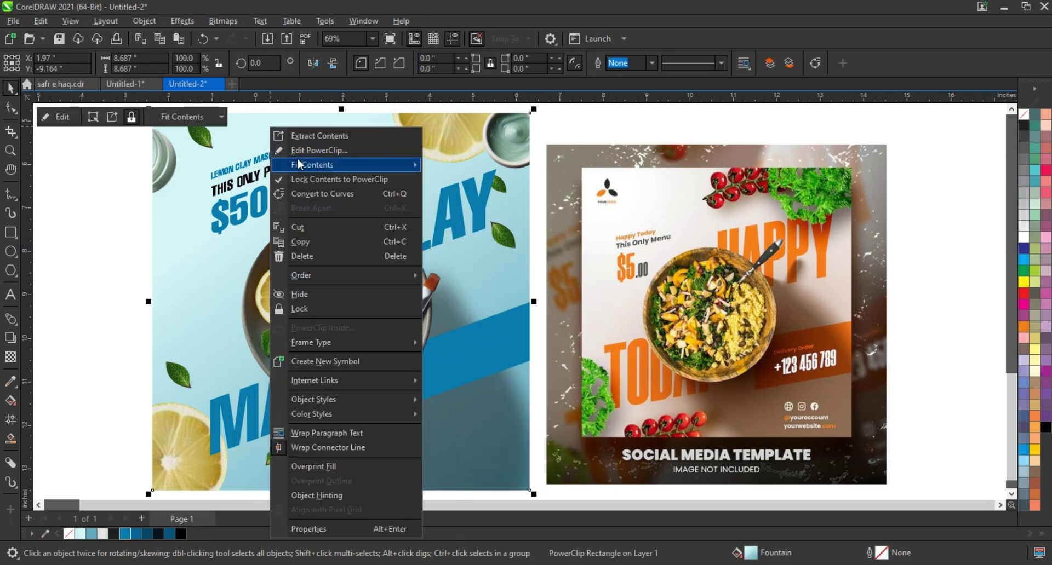
left_click(307, 150)
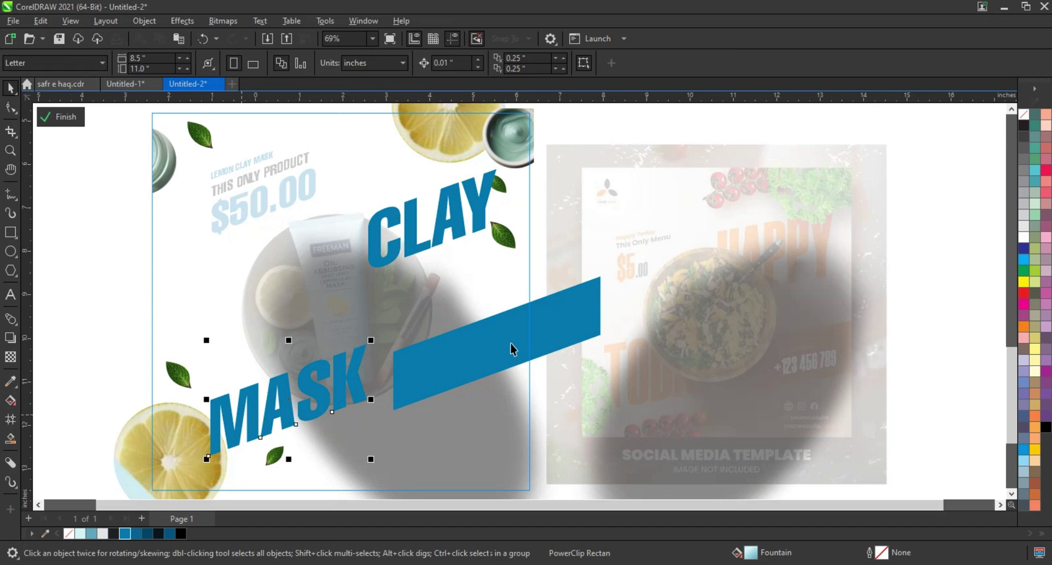
left_click(511, 349)
left_click(485, 225, "shift")
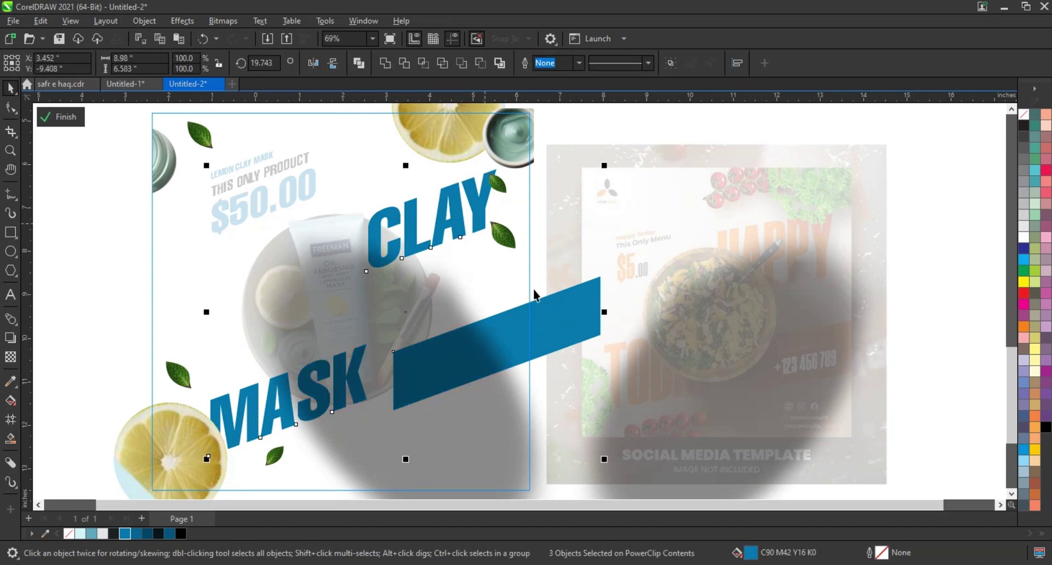
right_click(584, 301)
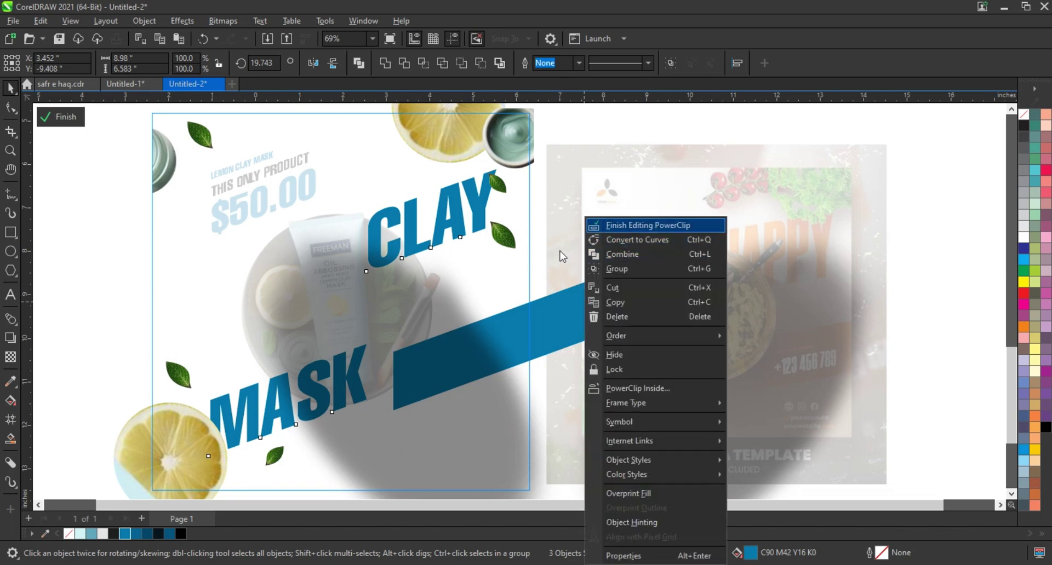
key("Return")
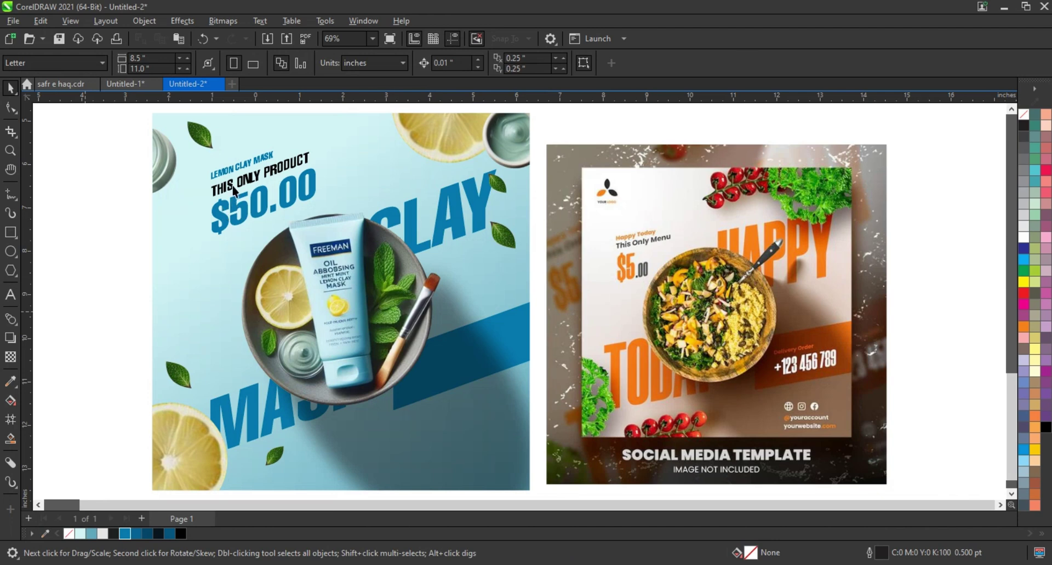
Copy THIS ONLY PRODUCT onto the band in white and retype it as the delivery order text with the phone number
left_click_drag(233, 191, 437, 357)
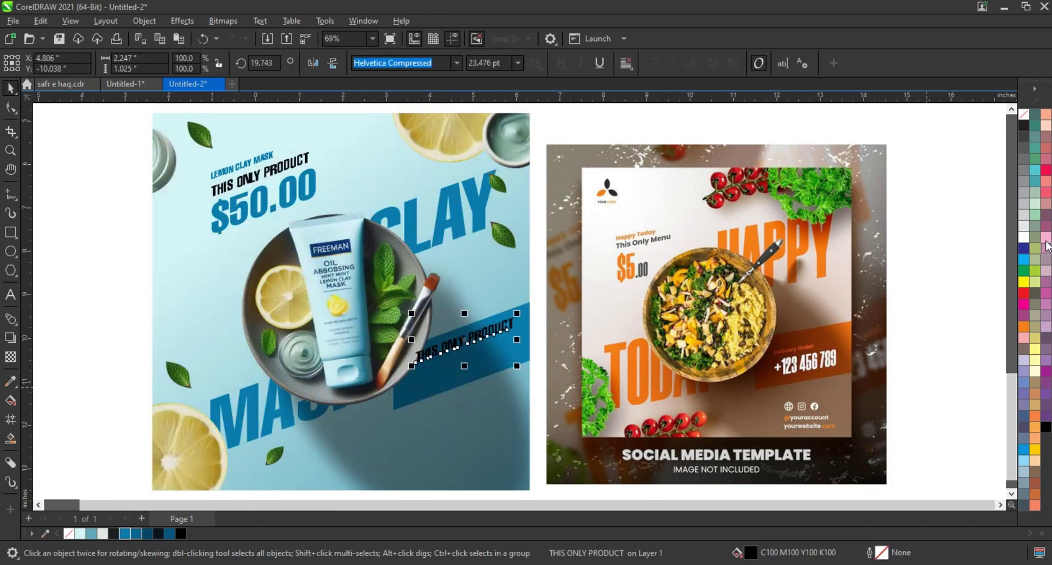
left_click(1024, 236)
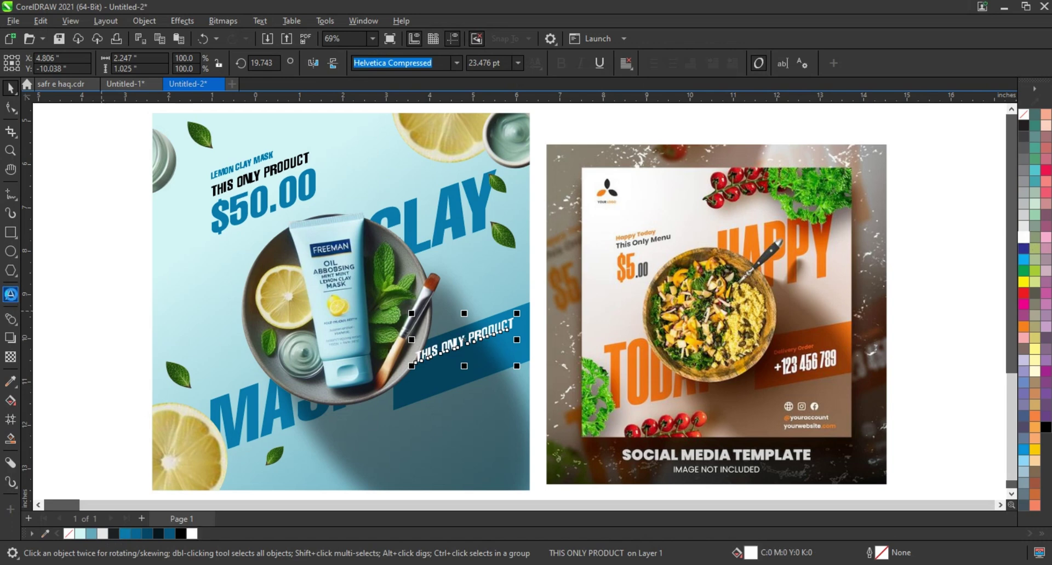
left_click(11, 294)
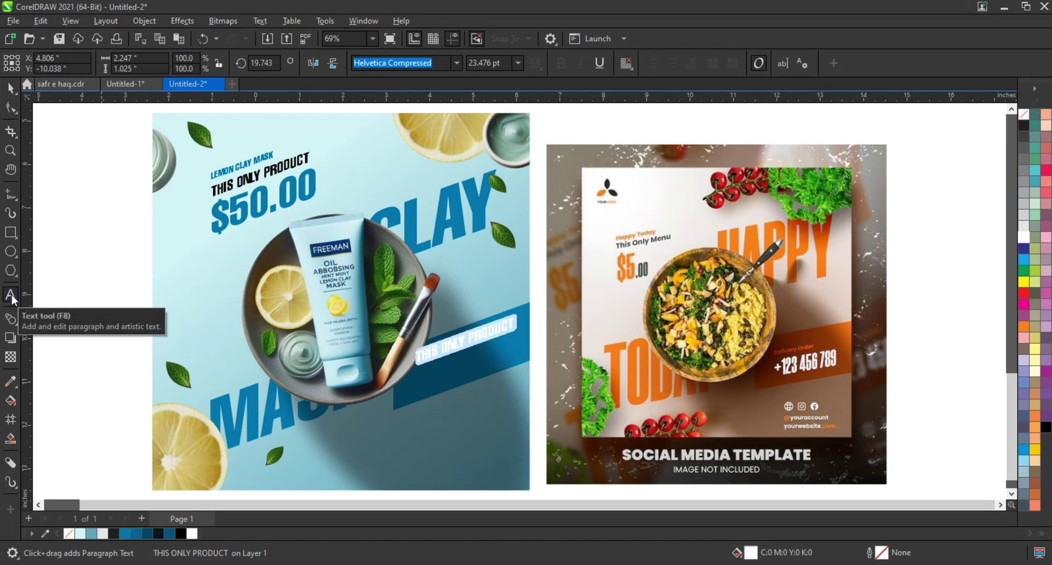
type("DELIVERY ORDER")
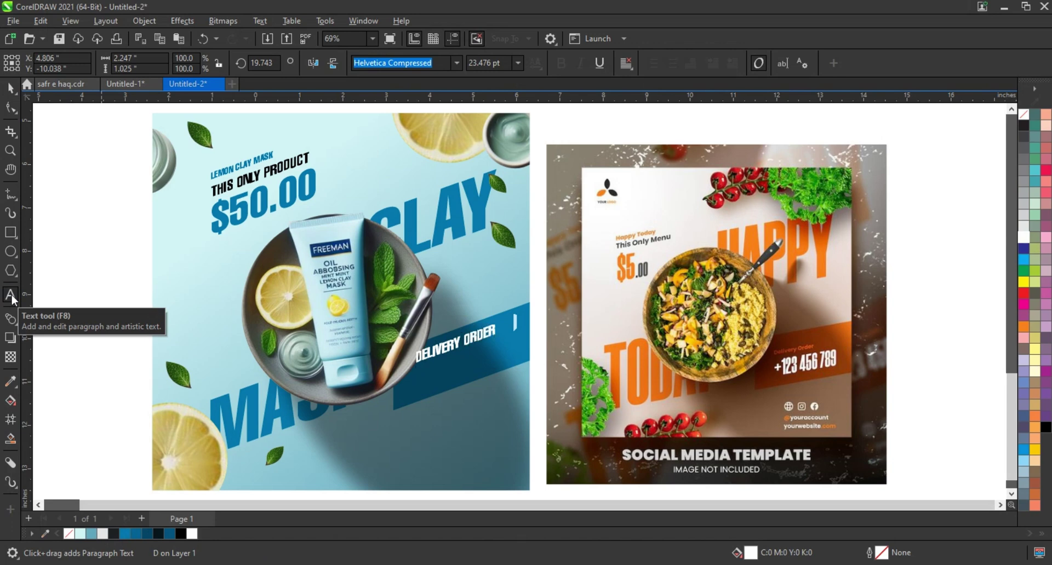
type("+123 456 7")
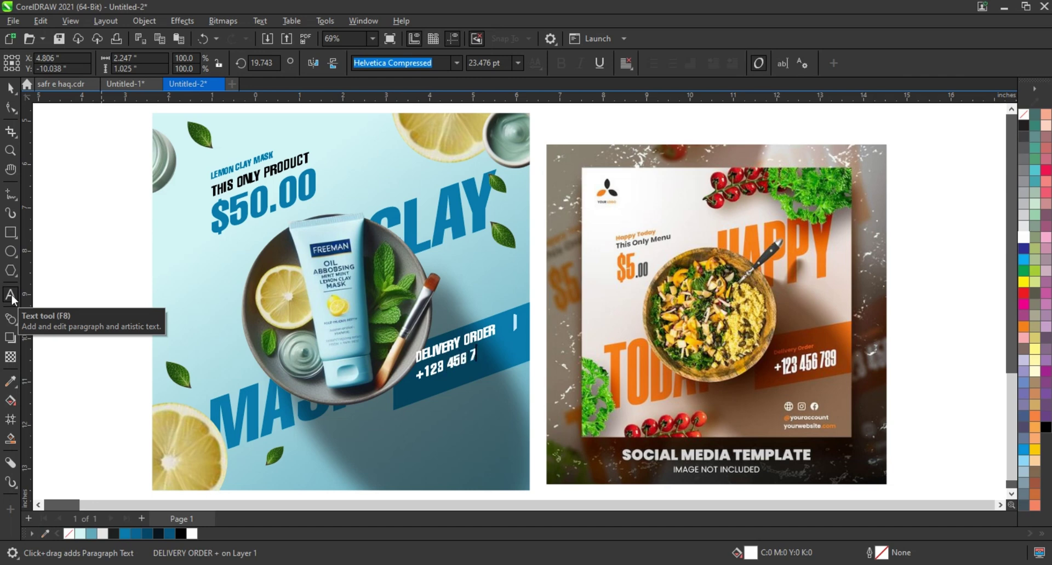
type("89")
left_click(9, 88)
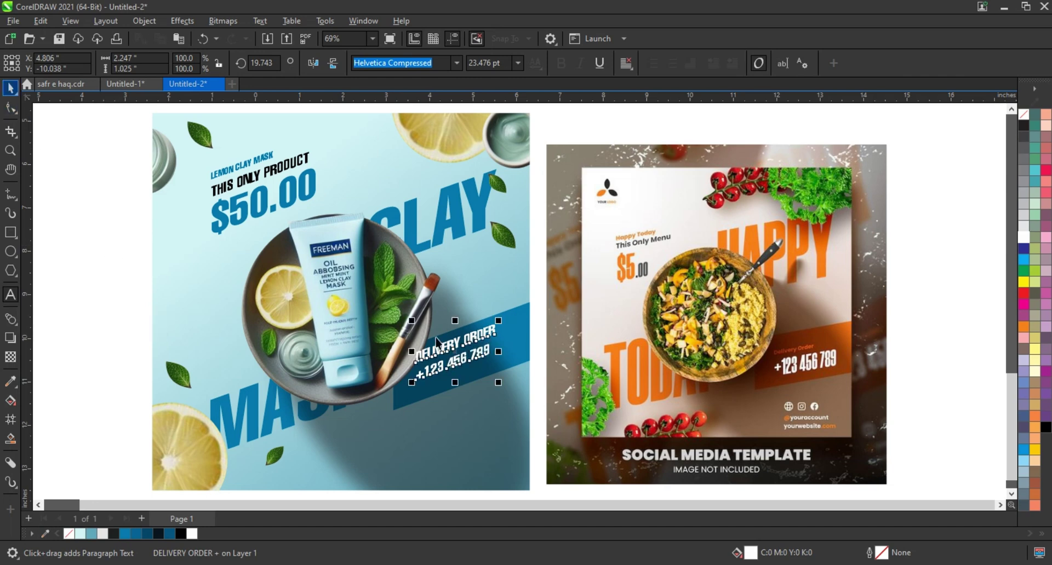
Break the text apart, set DELIVERY ORDER in regular Helvetica at half size, and position both lines
left_click_drag(469, 360, 466, 369)
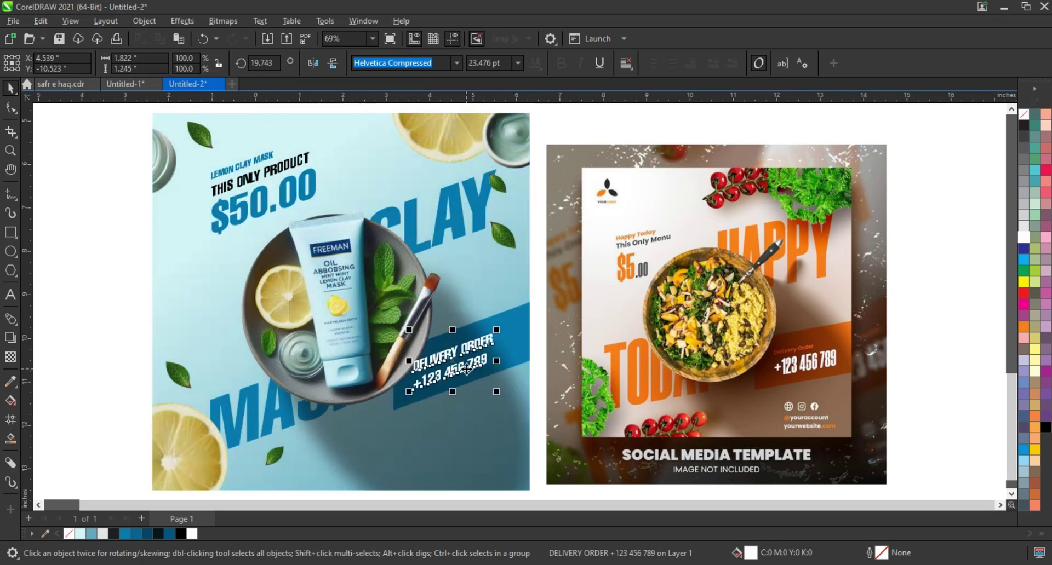
key("ctrl+k")
left_click(456, 63)
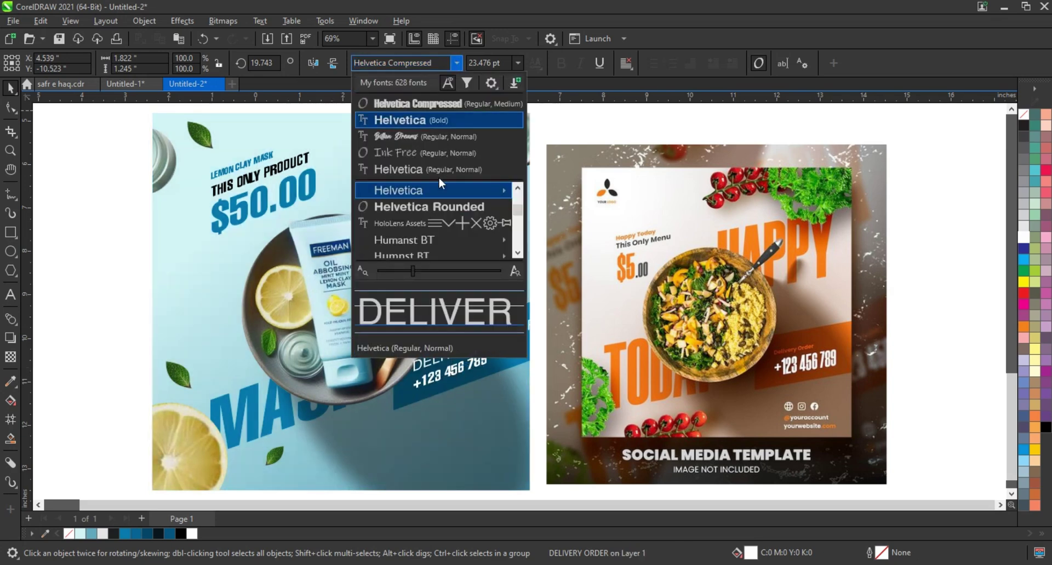
mouse_move(433, 189)
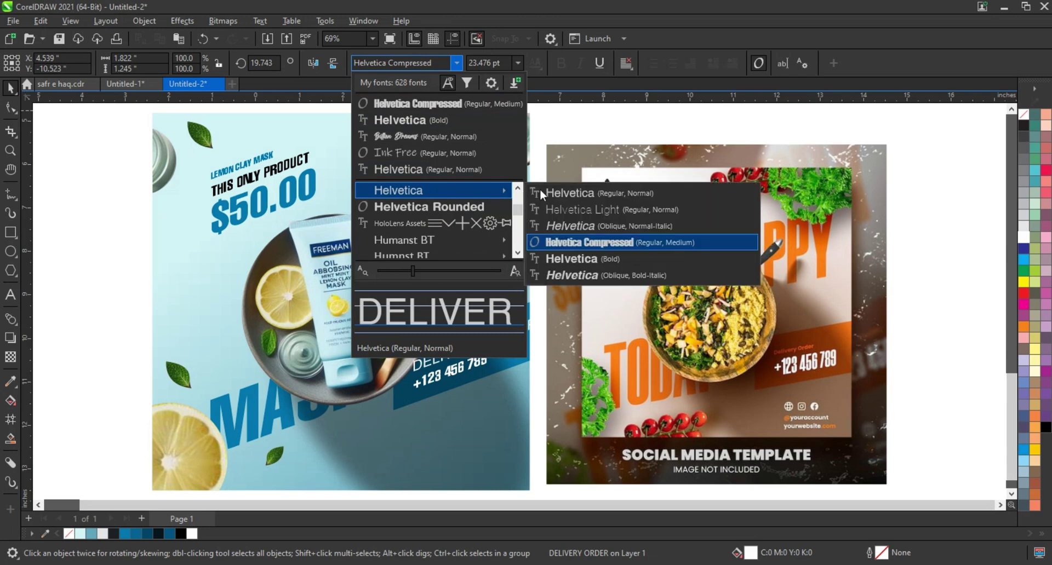
left_click(556, 192)
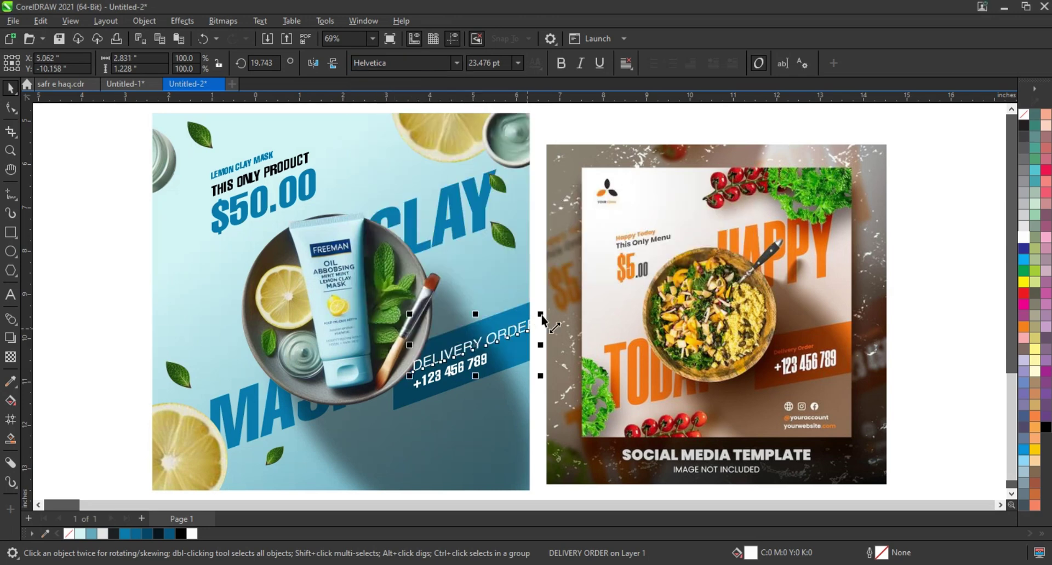
left_click_drag(540, 315, 486, 346)
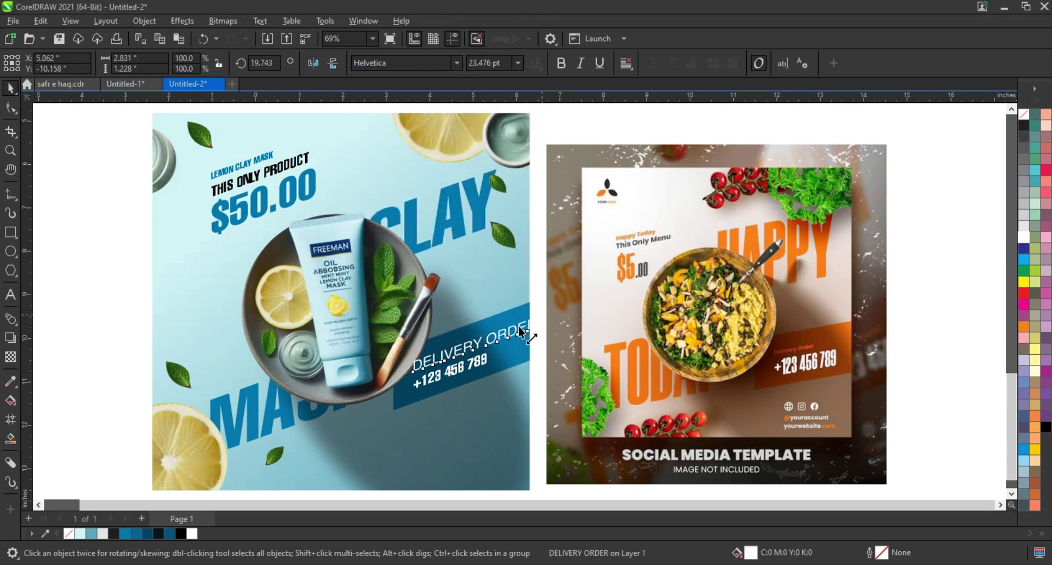
left_click(468, 368, "shift")
mouse_move(466, 372)
left_mouse_down()
mouse_move(524, 327)
mouse_move(477, 344)
mouse_move(449, 369)
left_mouse_up()
key("ctrl+l")
left_click(449, 371, "shift")
left_click(94, 204)
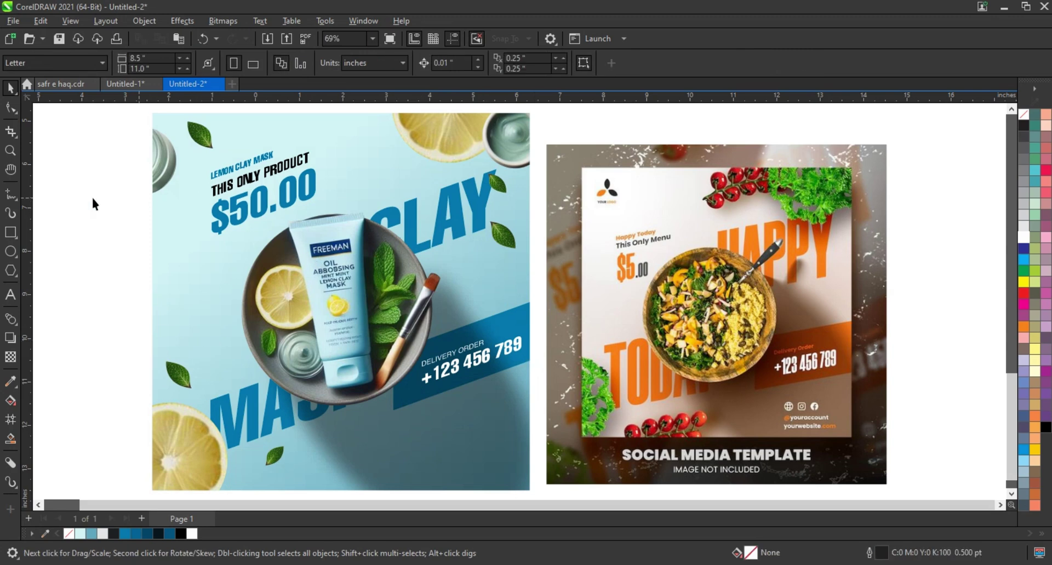
scroll(378, 266, "down", 1)
scroll(378, 266, "down", 1)
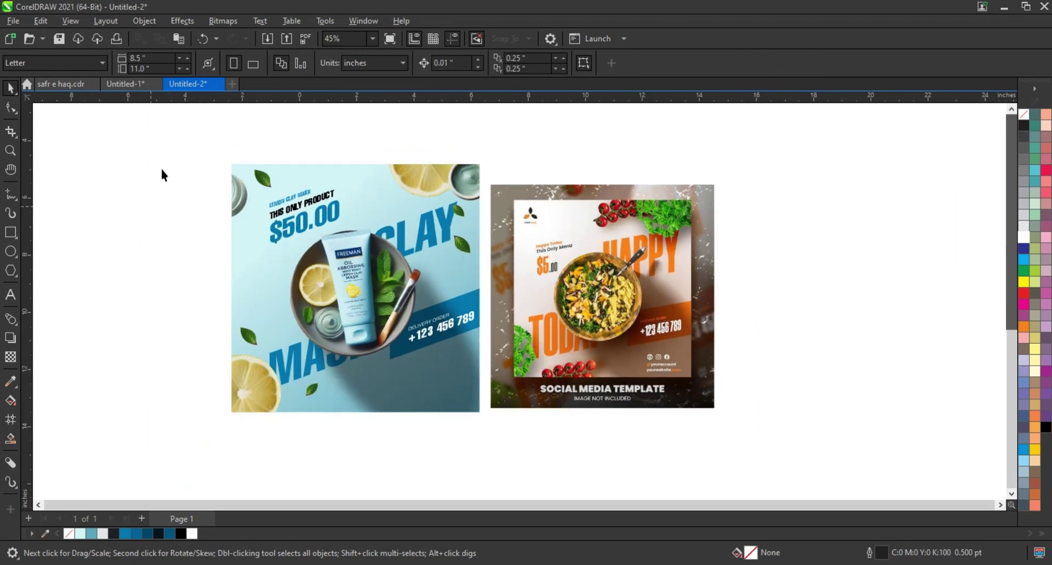
left_click_drag(528, 379, 734, 423)
scroll(935, 371, "up", 1)
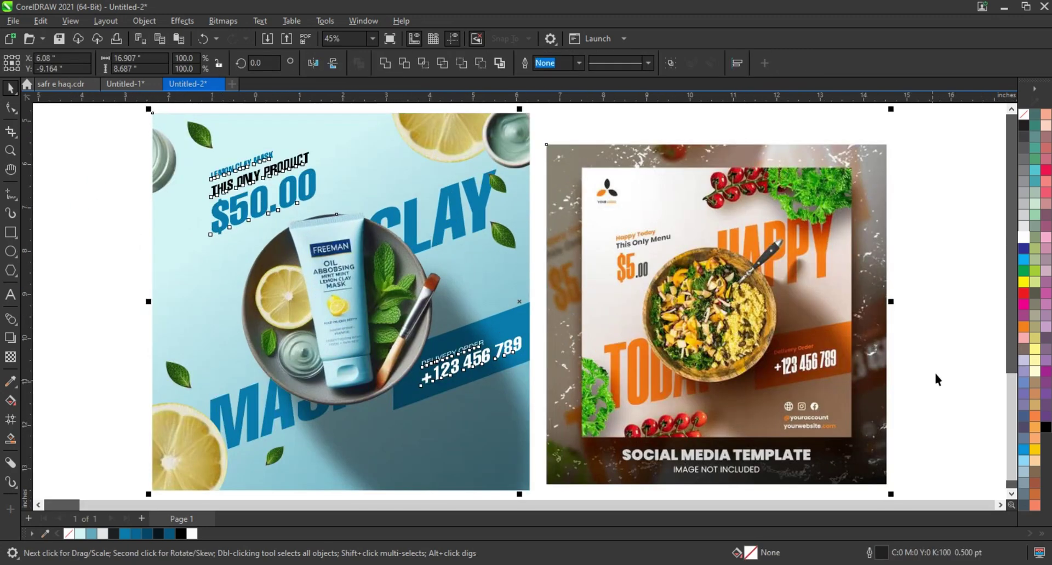
scroll(934, 370, "up", 1)
key("F9")
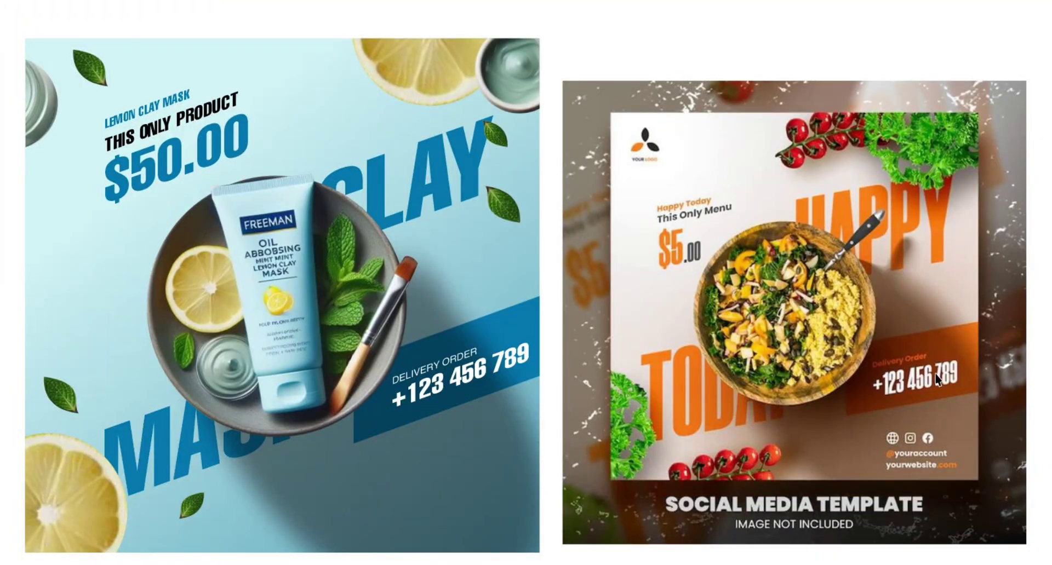